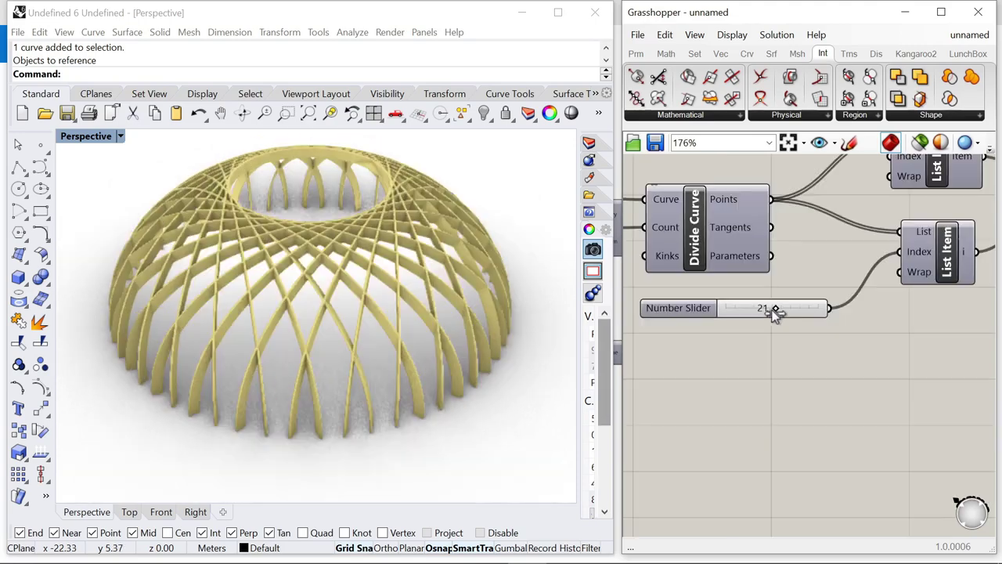
{"action": "mouse_move", "coordinate": [776, 311]}
{"action": "left_mouse_down"}
{"action": "mouse_move", "coordinate": [739, 310]}
{"action": "mouse_move", "coordinate": [766, 311]}
{"action": "left_mouse_up"}
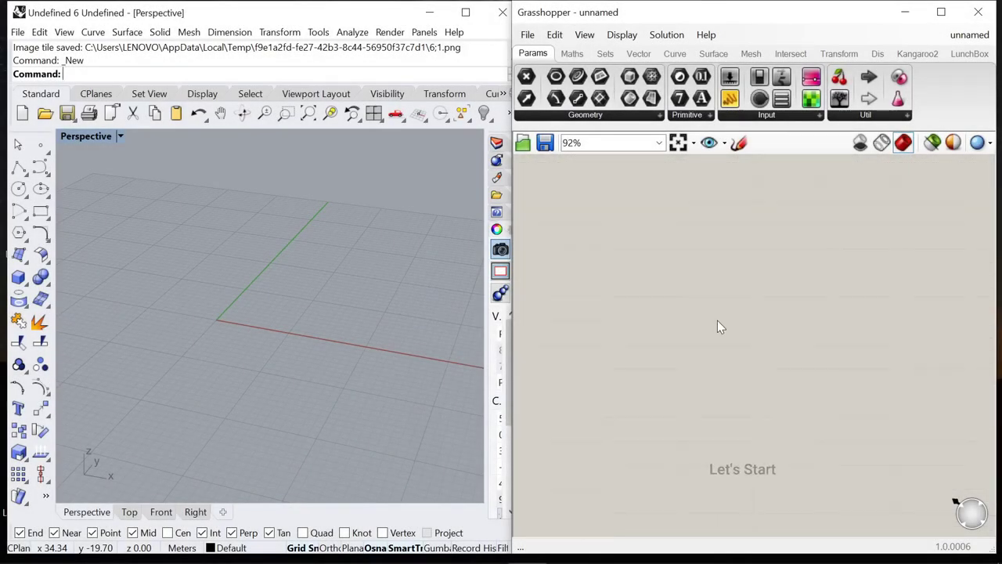
Step: Add a Sphere component to the empty Grasshopper canvas
{"action": "double_click", "coordinate": [717, 320]}
{"action": "type", "text": "sphere"}
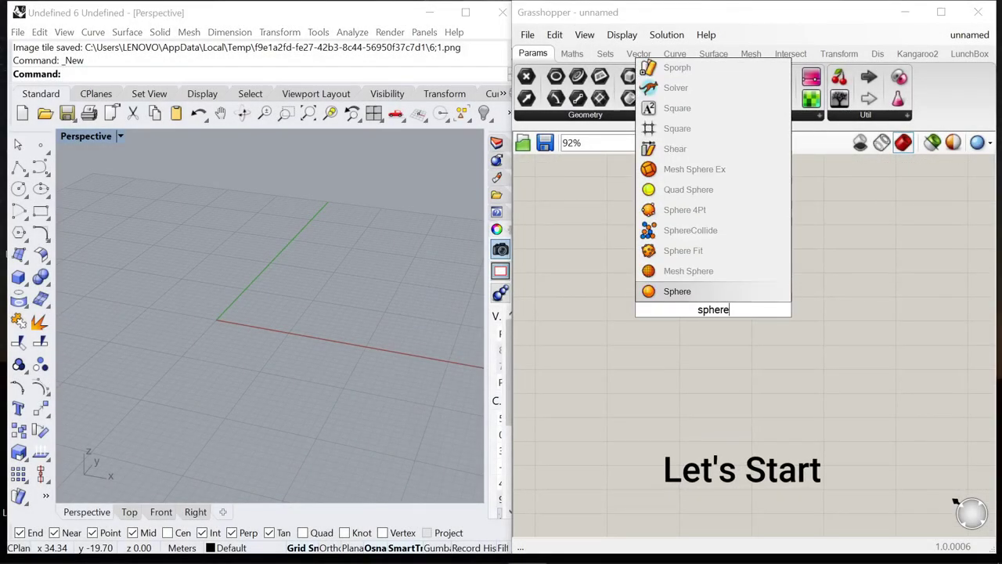
{"action": "left_click", "coordinate": [689, 283]}
{"action": "scroll", "coordinate": [674, 329], "scroll_direction": "up", "scroll_amount": 3}
Step: Add a number slider ranging from 0 to 20, connect it to the Sphere's Radius input and set it to 20
{"action": "double_click", "coordinate": [611, 280]}
{"action": "type", "text": "0<20"}
{"action": "key", "text": "Return"}
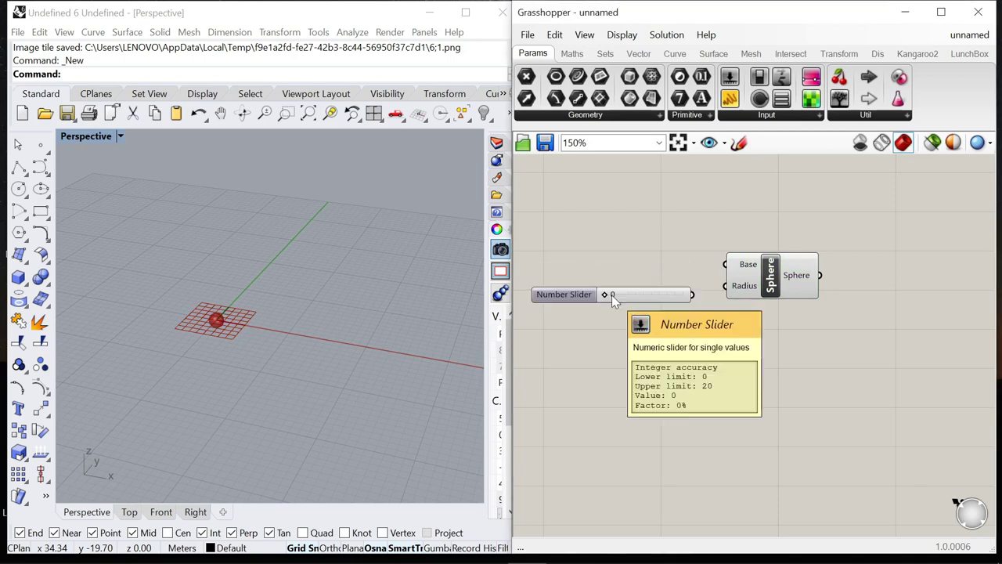
{"action": "left_click_drag", "start_coordinate": [724, 285], "coordinate": [726, 286]}
{"action": "left_click_drag", "start_coordinate": [564, 292], "coordinate": [673, 289]}
{"action": "right_click_drag", "start_coordinate": [400, 291], "coordinate": [363, 311]}
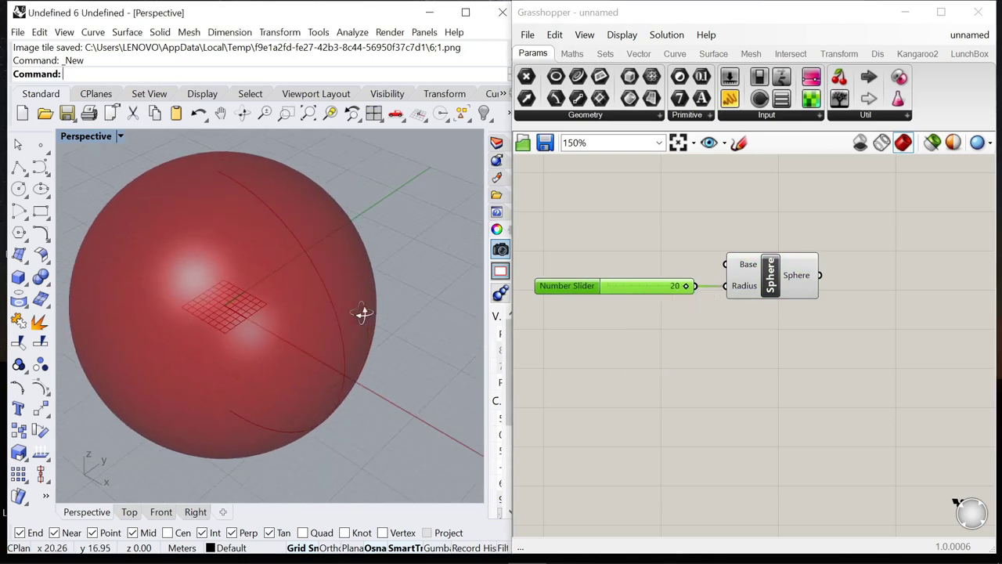
Step: Add a YZ Plane component and connect it to the Sphere's Base input
{"action": "left_click", "coordinate": [631, 251]}
{"action": "double_click", "coordinate": [631, 245]}
{"action": "type", "text": "y"}
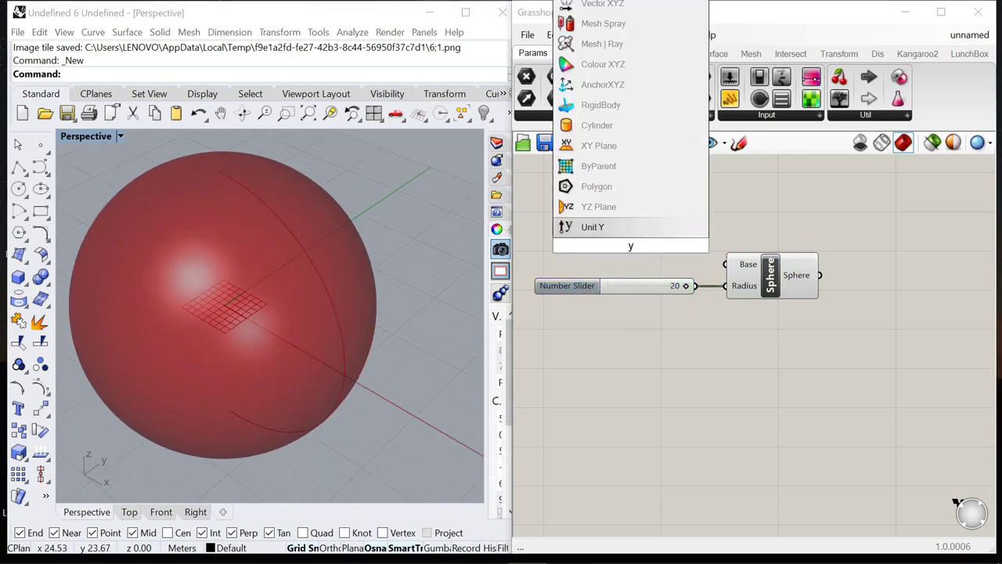
{"action": "type", "text": "z"}
{"action": "key", "text": "Return"}
{"action": "left_click_drag", "start_coordinate": [675, 245], "coordinate": [725, 265]}
{"action": "left_click_drag", "start_coordinate": [632, 258], "coordinate": [656, 258]}
{"action": "mouse_move", "coordinate": [340, 266]}
{"action": "right_mouse_down"}
{"action": "mouse_move", "coordinate": [318, 264]}
{"action": "mouse_move", "coordinate": [337, 263]}
{"action": "right_mouse_up"}
{"action": "scroll", "coordinate": [703, 255], "scroll_direction": "down", "scroll_amount": 5}
{"action": "scroll", "coordinate": [768, 270], "scroll_direction": "up", "scroll_amount": 5}
Step: Add a Brep | Plane intersection component after the Sphere and connect the sphere to its Brep input
{"action": "left_click", "coordinate": [743, 180]}
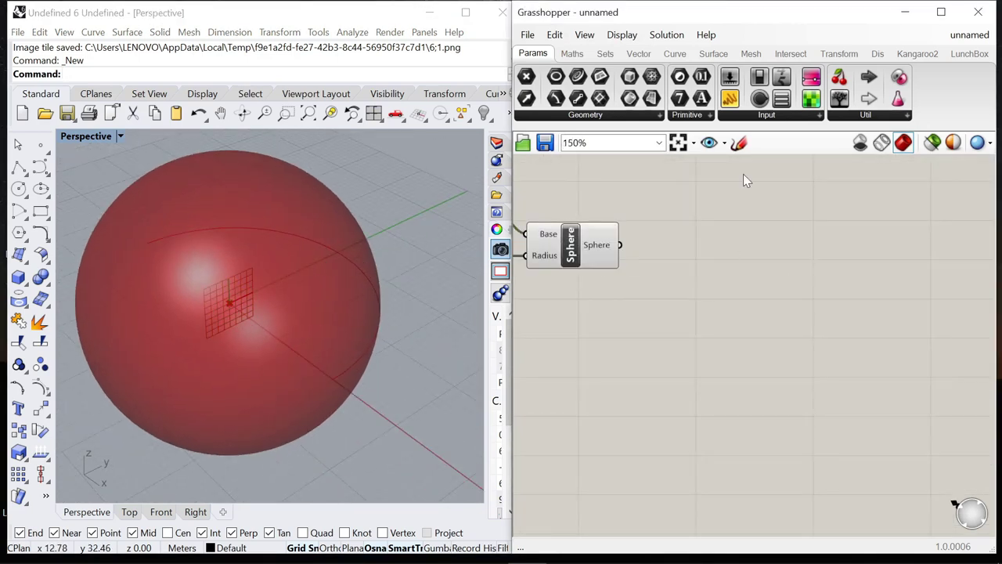
{"action": "left_click", "coordinate": [799, 56]}
{"action": "left_click", "coordinate": [622, 117]}
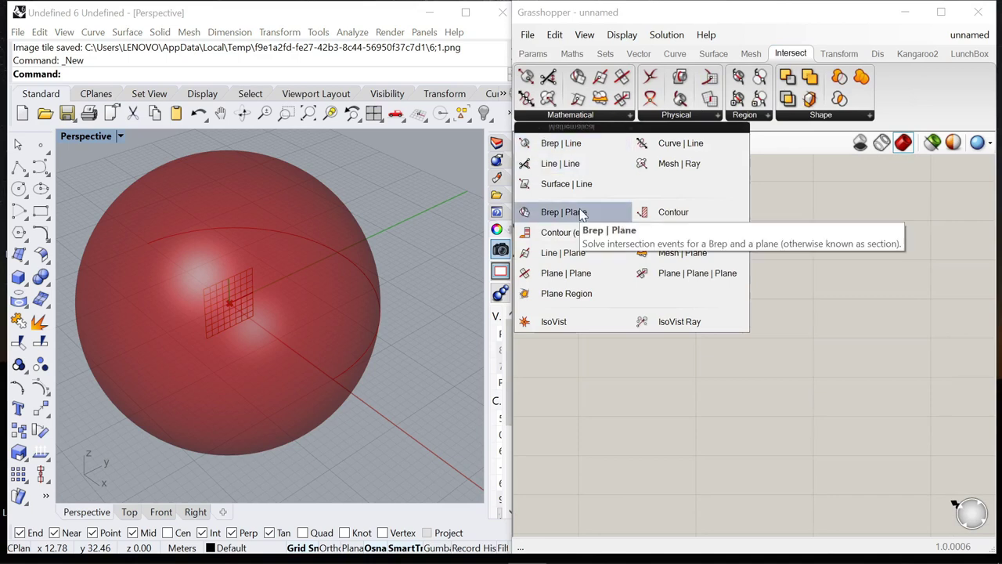
{"action": "left_click_drag", "start_coordinate": [580, 215], "coordinate": [676, 233]}
{"action": "scroll", "coordinate": [620, 255], "scroll_direction": "up", "scroll_amount": 2}
{"action": "left_click_drag", "start_coordinate": [757, 259], "coordinate": [811, 270]}
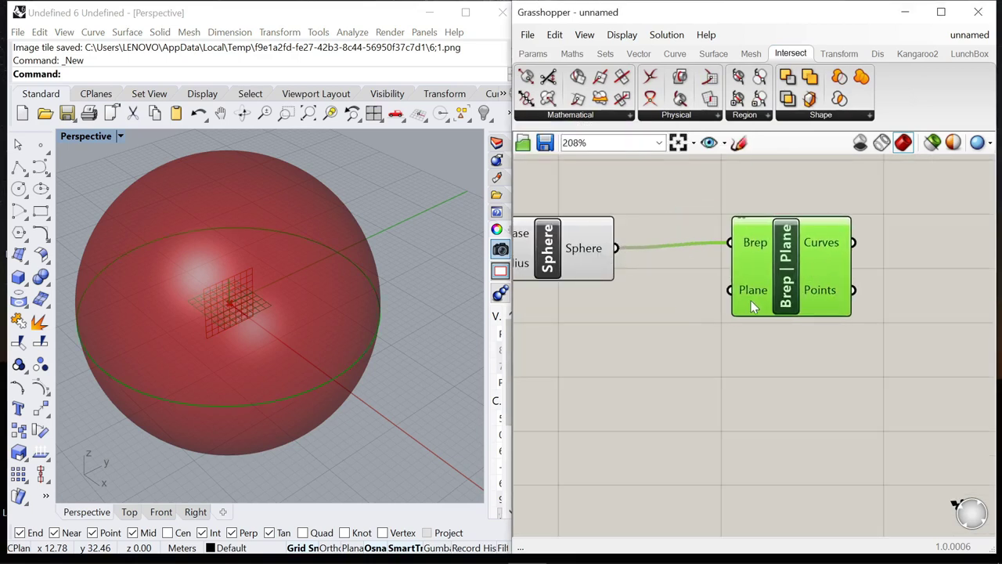
Step: Add a Surface Split component, feeding the sphere into Surface and the Brep | Plane section curves into Curves
{"action": "scroll", "coordinate": [646, 274], "scroll_direction": "down", "scroll_amount": 3}
{"action": "left_click", "coordinate": [830, 280]}
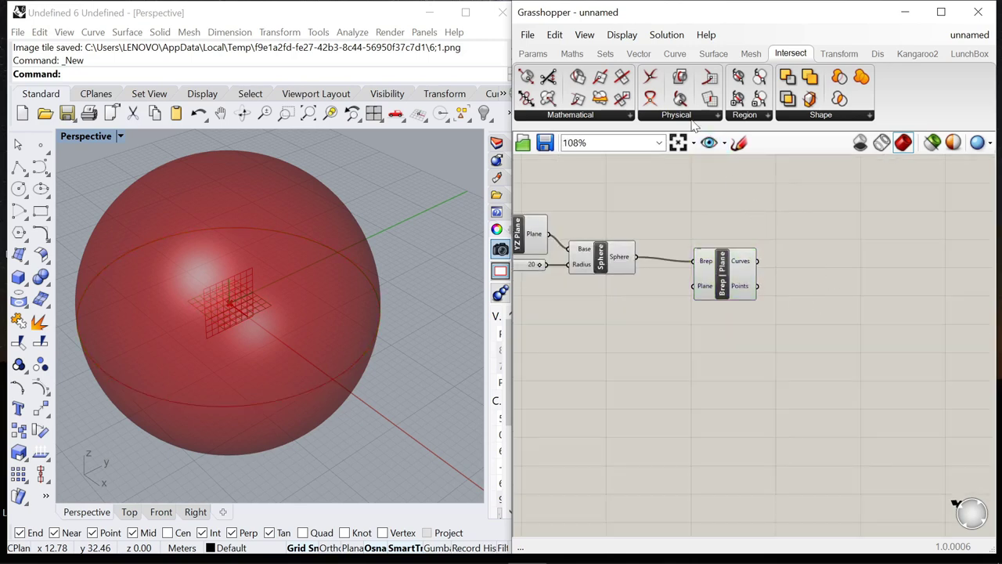
{"action": "double_click", "coordinate": [862, 226]}
{"action": "type", "text": "sur"}
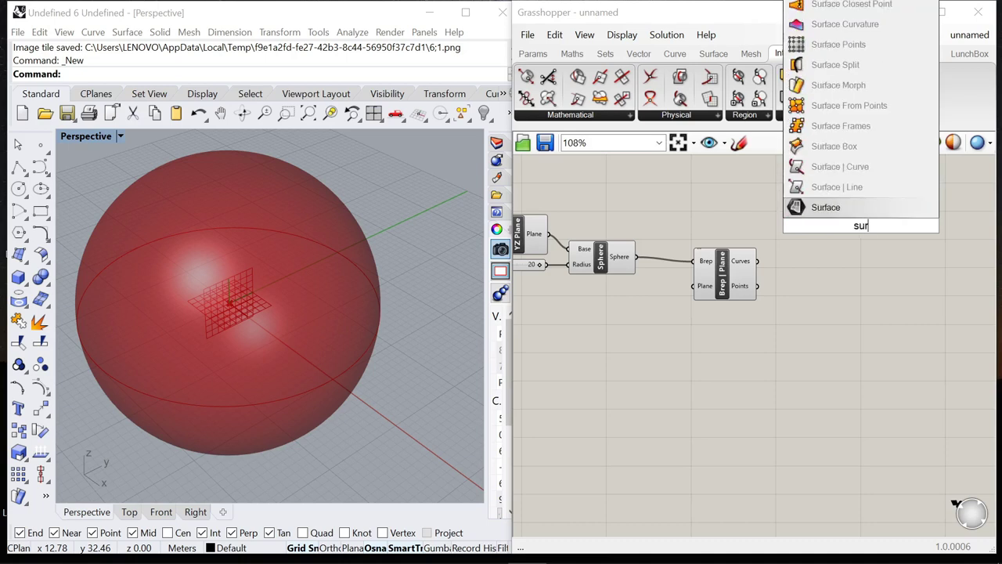
{"action": "type", "text": "face split"}
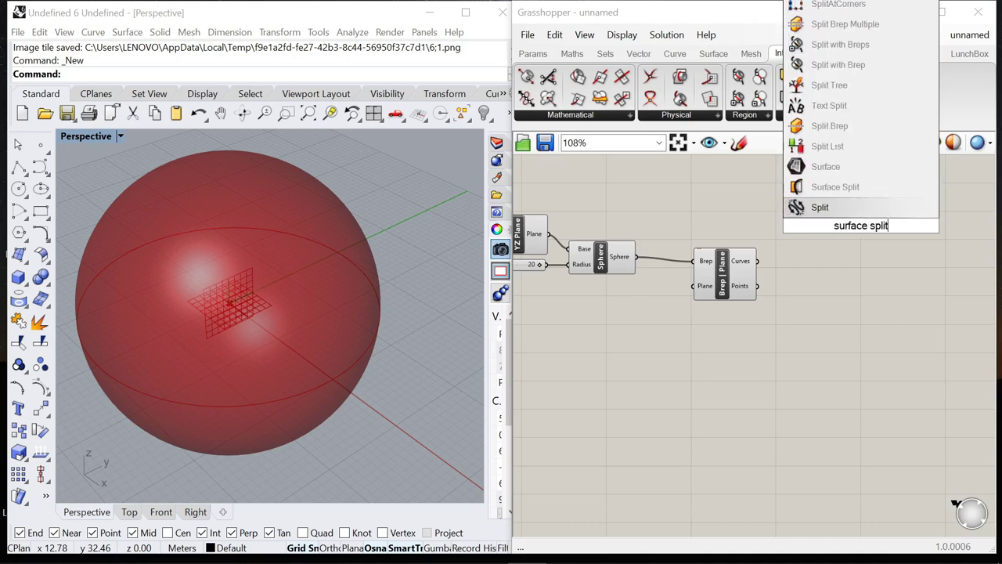
{"action": "left_click", "coordinate": [820, 188]}
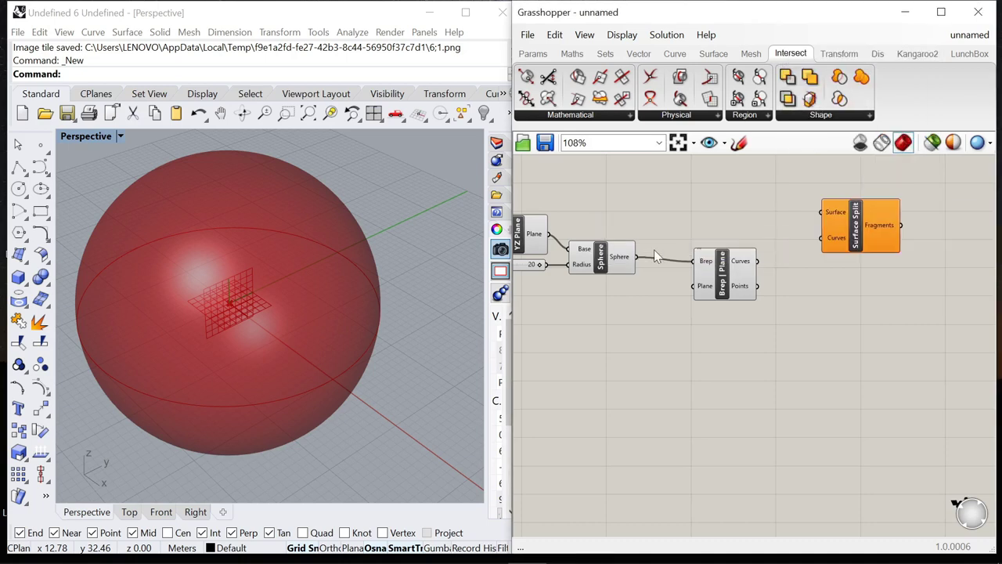
{"action": "scroll", "coordinate": [633, 267], "scroll_direction": "up", "scroll_amount": 2}
{"action": "left_click_drag", "start_coordinate": [716, 259], "coordinate": [858, 205]}
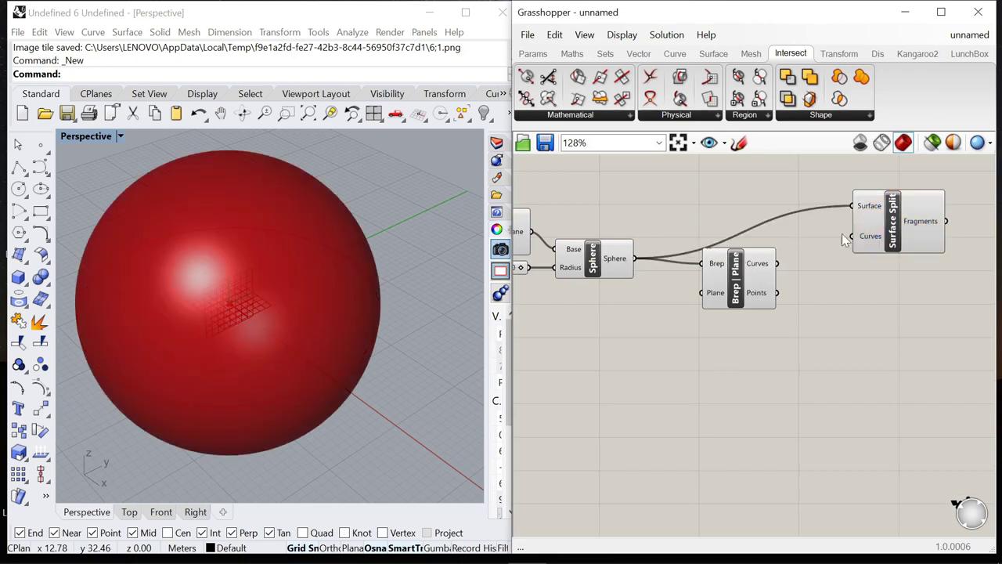
{"action": "left_click_drag", "start_coordinate": [749, 278], "coordinate": [747, 306]}
{"action": "left_click_drag", "start_coordinate": [894, 227], "coordinate": [858, 279]}
Step: Turn off the preview of the components preceding Surface Split
{"action": "scroll", "coordinate": [804, 321], "scroll_direction": "down", "scroll_amount": 3}
{"action": "left_click_drag", "start_coordinate": [795, 386], "coordinate": [612, 211]}
{"action": "right_click", "coordinate": [641, 185]}
{"action": "left_click", "coordinate": [686, 212]}
{"action": "scroll", "coordinate": [849, 299], "scroll_direction": "up", "scroll_amount": 5}
{"action": "scroll", "coordinate": [833, 294], "scroll_direction": "down", "scroll_amount": 6}
{"action": "scroll", "coordinate": [885, 292], "scroll_direction": "up", "scroll_amount": 6}
Step: Add a List Item component after Surface Split and a number slider ranging from 0 to 1
{"action": "double_click", "coordinate": [860, 279]}
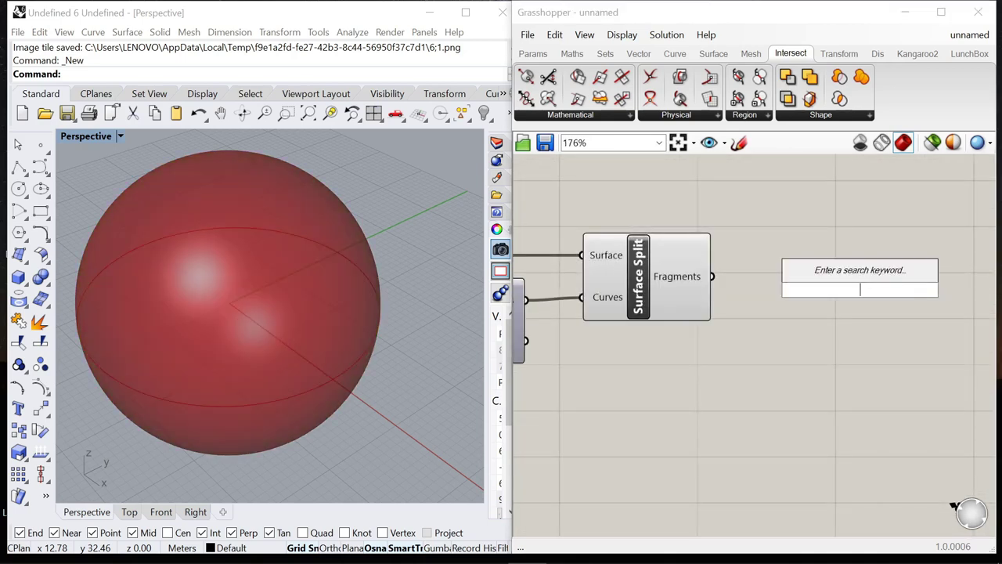
{"action": "type", "text": "list item"}
{"action": "key", "text": "Return"}
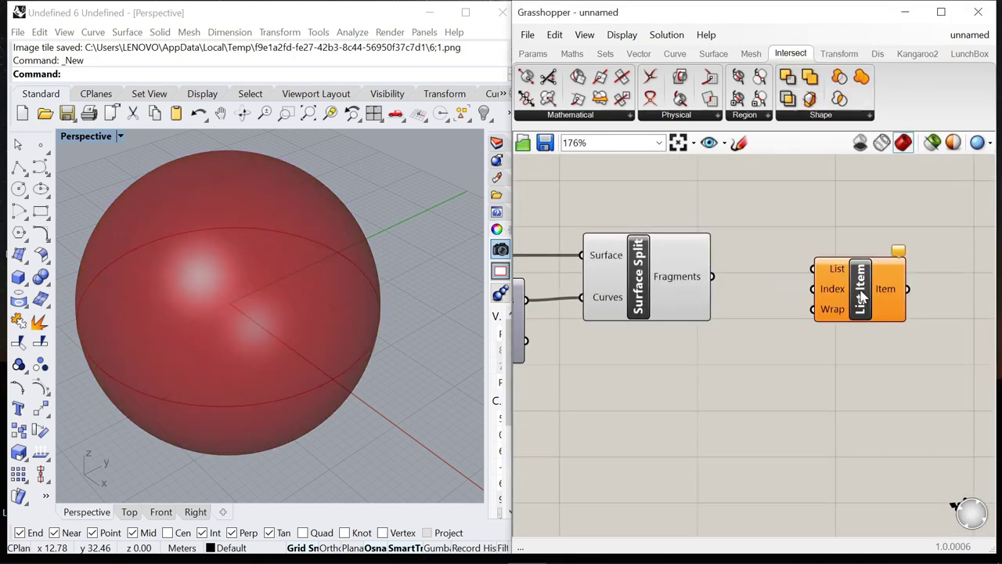
{"action": "double_click", "coordinate": [811, 233]}
{"action": "type", "text": "0<1"}
{"action": "key", "text": "Return"}
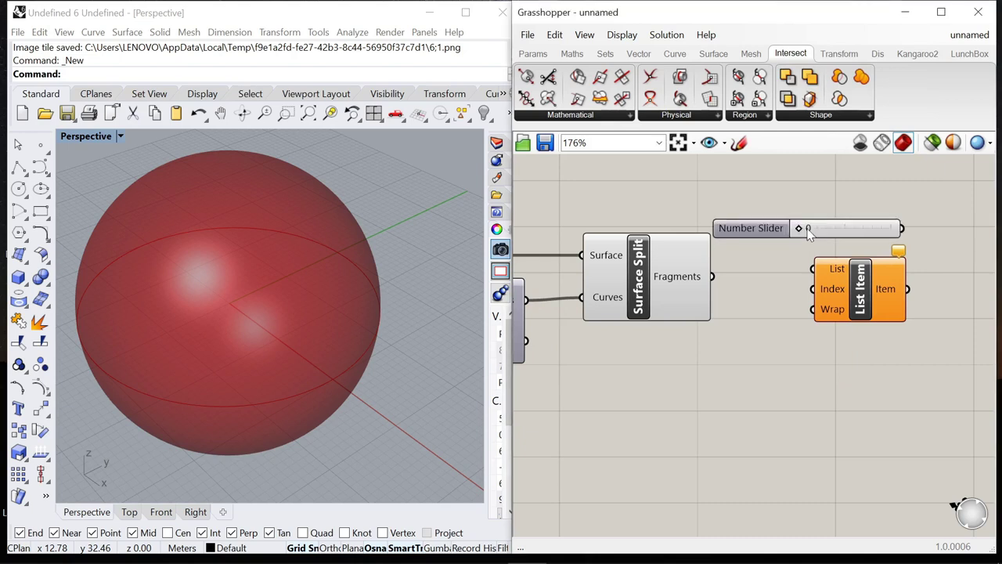
{"action": "left_click_drag", "start_coordinate": [747, 228], "coordinate": [592, 179]}
Step: Connect the split Fragments to List Item's List input and the 0-to-1 slider to its Index input
{"action": "scroll", "coordinate": [783, 260], "scroll_direction": "down", "scroll_amount": 2}
{"action": "left_click", "coordinate": [814, 252]}
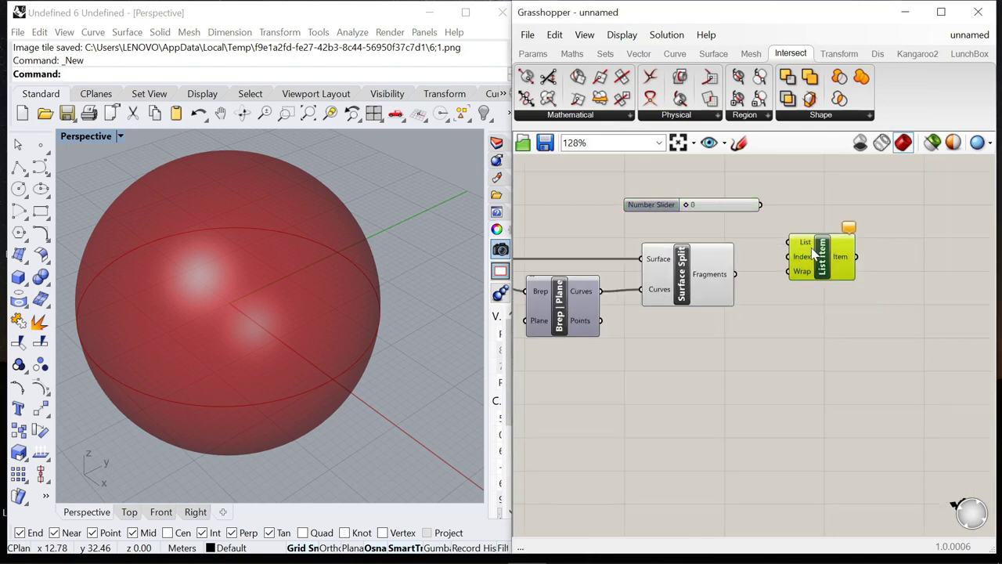
{"action": "scroll", "coordinate": [775, 219], "scroll_direction": "up", "scroll_amount": 3}
{"action": "left_click_drag", "start_coordinate": [791, 266], "coordinate": [794, 279]}
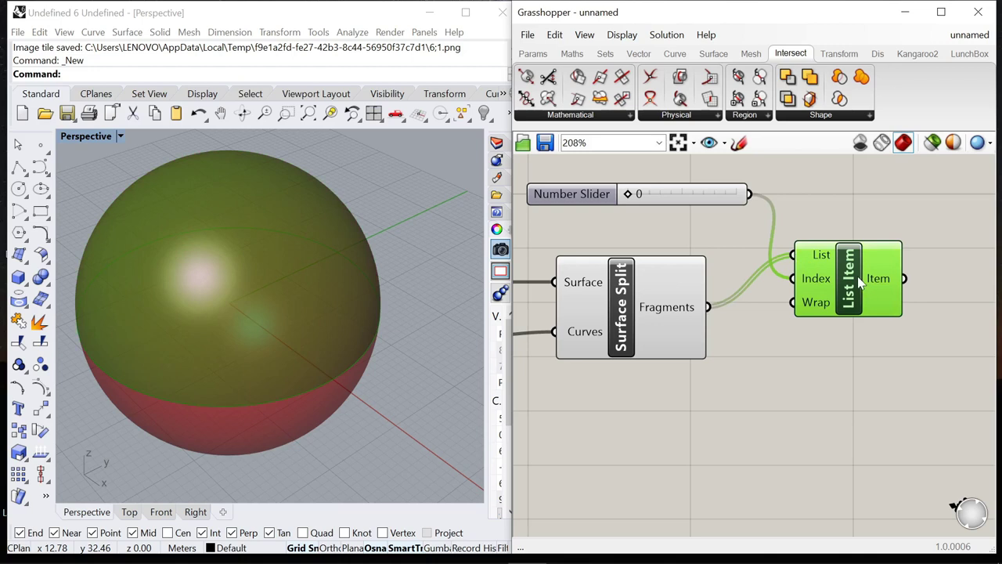
{"action": "left_click_drag", "start_coordinate": [632, 196], "coordinate": [546, 208]}
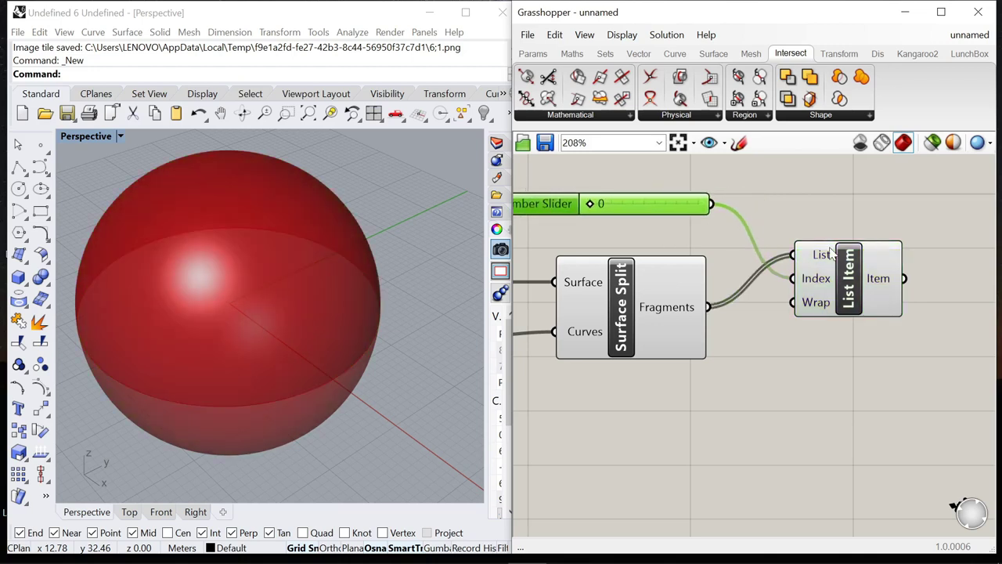
{"action": "left_click_drag", "start_coordinate": [829, 249], "coordinate": [812, 234]}
Step: Turn off the Surface Split preview so only the dome half picked by List Item is displayed
{"action": "left_click", "coordinate": [814, 334]}
{"action": "scroll", "coordinate": [807, 313], "scroll_direction": "down", "scroll_amount": 4}
{"action": "scroll", "coordinate": [781, 303], "scroll_direction": "up", "scroll_amount": 2}
{"action": "left_click", "coordinate": [771, 303]}
{"action": "right_click", "coordinate": [613, 211]}
{"action": "left_click", "coordinate": [651, 228]}
{"action": "right_click_drag", "start_coordinate": [895, 250], "coordinate": [770, 237]}
{"action": "left_click", "coordinate": [755, 265]}
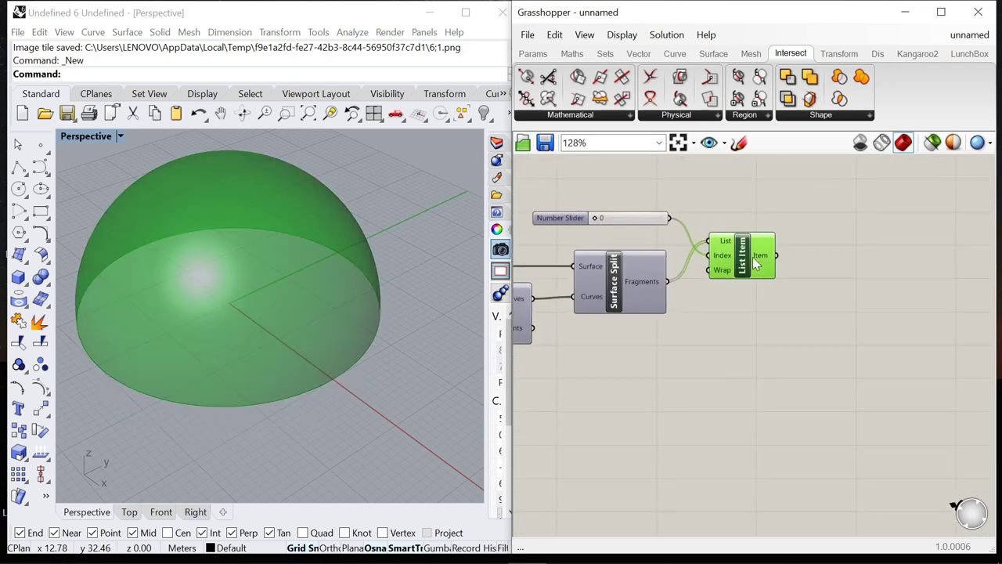
Step: Add a Scale NU component after List Item and connect the selected half sphere to its Geometry input
{"action": "left_click", "coordinate": [853, 274]}
{"action": "double_click", "coordinate": [820, 280]}
{"action": "type", "text": "sca"}
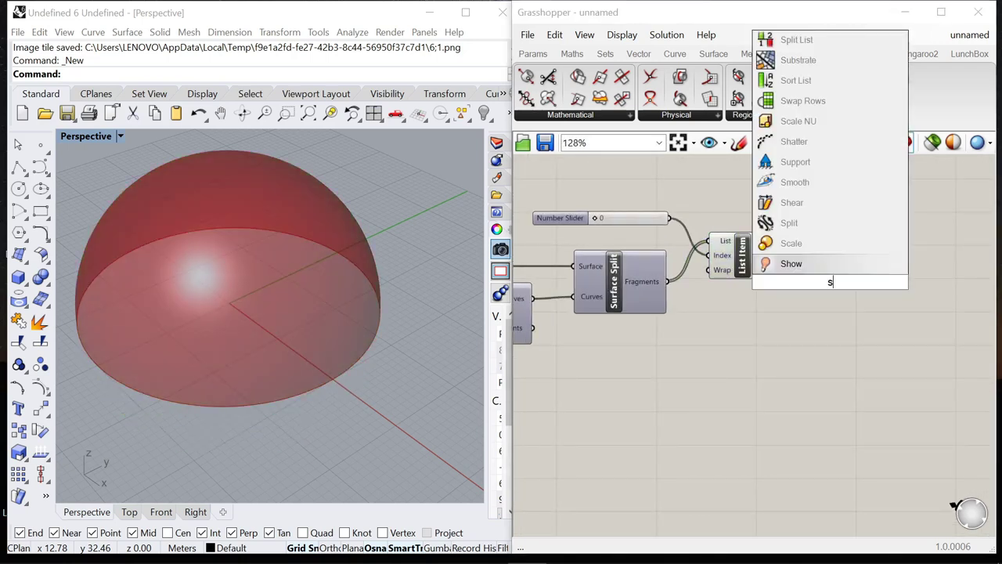
{"action": "left_click", "coordinate": [806, 246]}
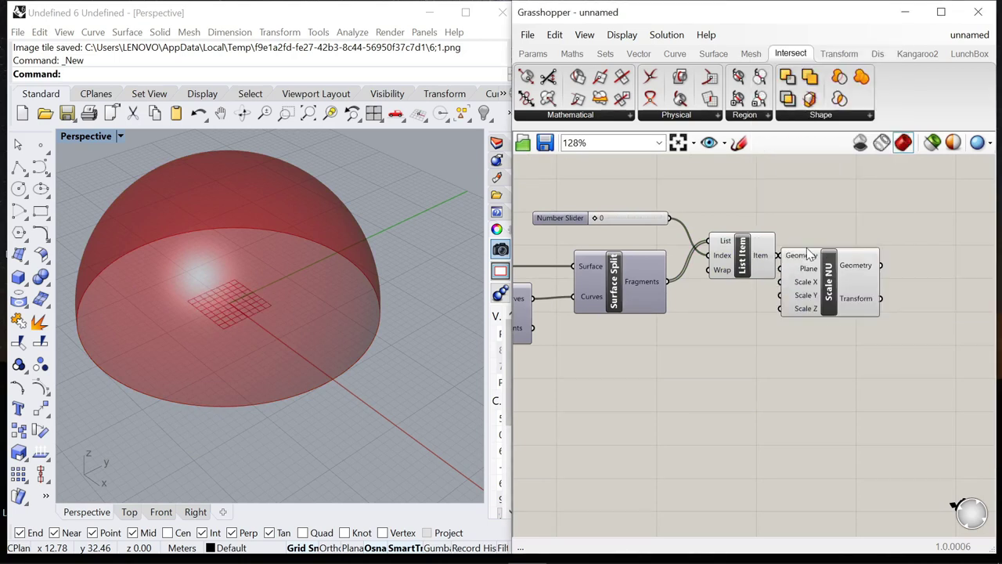
{"action": "left_click_drag", "start_coordinate": [808, 283], "coordinate": [838, 282]}
{"action": "left_click_drag", "start_coordinate": [777, 256], "coordinate": [907, 276]}
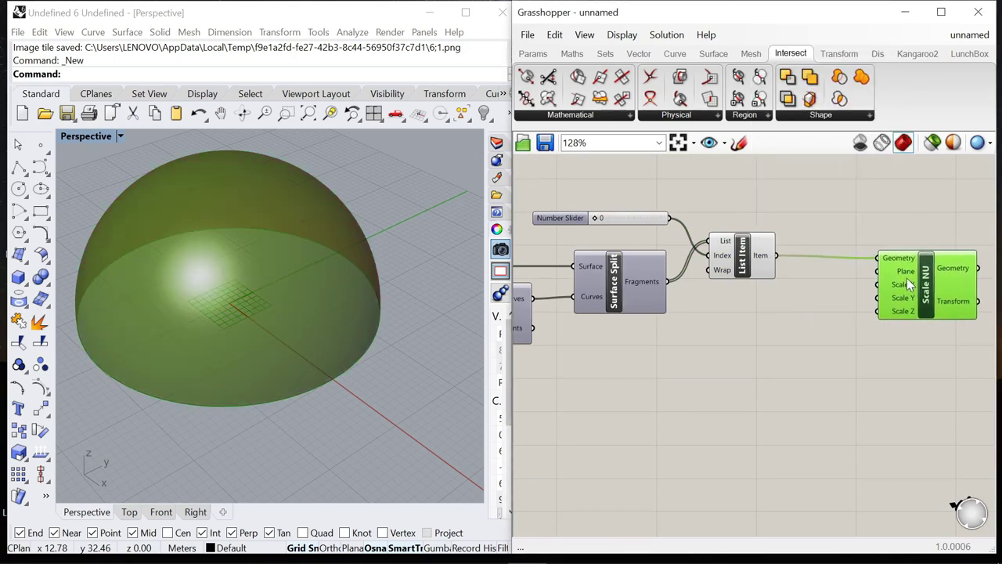
Step: Add a decimal number slider ranging from 0 to 2.0 and connect it to Scale NU's Scale Z input
{"action": "left_click", "coordinate": [801, 346]}
{"action": "double_click", "coordinate": [801, 347]}
{"action": "type", "text": "0<2.0"}
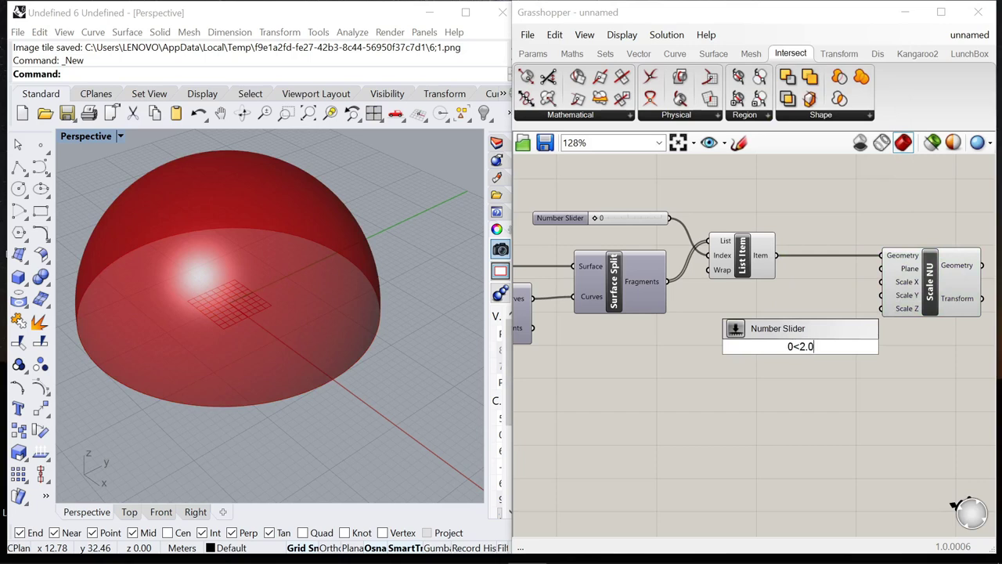
{"action": "key", "text": "Return"}
{"action": "scroll", "coordinate": [846, 320], "scroll_direction": "down", "scroll_amount": 2}
{"action": "left_click", "coordinate": [846, 318]}
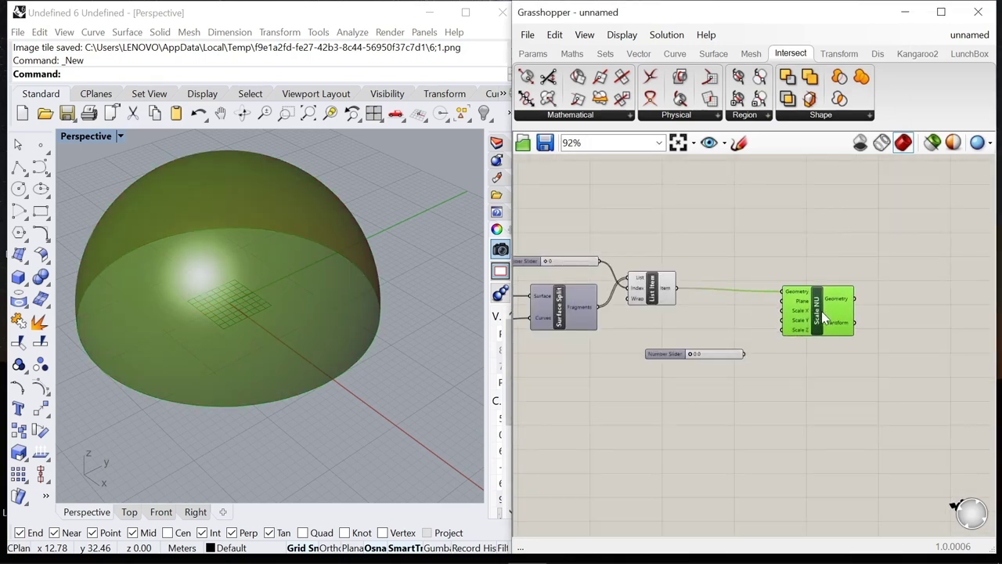
{"action": "scroll", "coordinate": [846, 317], "scroll_direction": "up", "scroll_amount": 3}
{"action": "left_click_drag", "start_coordinate": [740, 369], "coordinate": [850, 317]}
{"action": "left_click_drag", "start_coordinate": [589, 373], "coordinate": [797, 338]}
Step: Turn off the preview of the List Item component
{"action": "scroll", "coordinate": [807, 311], "scroll_direction": "down", "scroll_amount": 4}
{"action": "left_click", "coordinate": [676, 275]}
{"action": "middle_click", "coordinate": [691, 207]}
{"action": "left_click", "coordinate": [728, 229]}
Step: Set the Scale Z slider to 0.8 to flatten the dome
{"action": "scroll", "coordinate": [758, 294], "scroll_direction": "up", "scroll_amount": 3}
{"action": "right_click_drag", "start_coordinate": [368, 313], "coordinate": [350, 276]}
{"action": "mouse_move", "coordinate": [797, 338]}
{"action": "left_mouse_down"}
{"action": "mouse_move", "coordinate": [762, 332]}
{"action": "mouse_move", "coordinate": [845, 335]}
{"action": "mouse_move", "coordinate": [816, 336]}
{"action": "mouse_move", "coordinate": [799, 350]}
{"action": "left_mouse_up"}
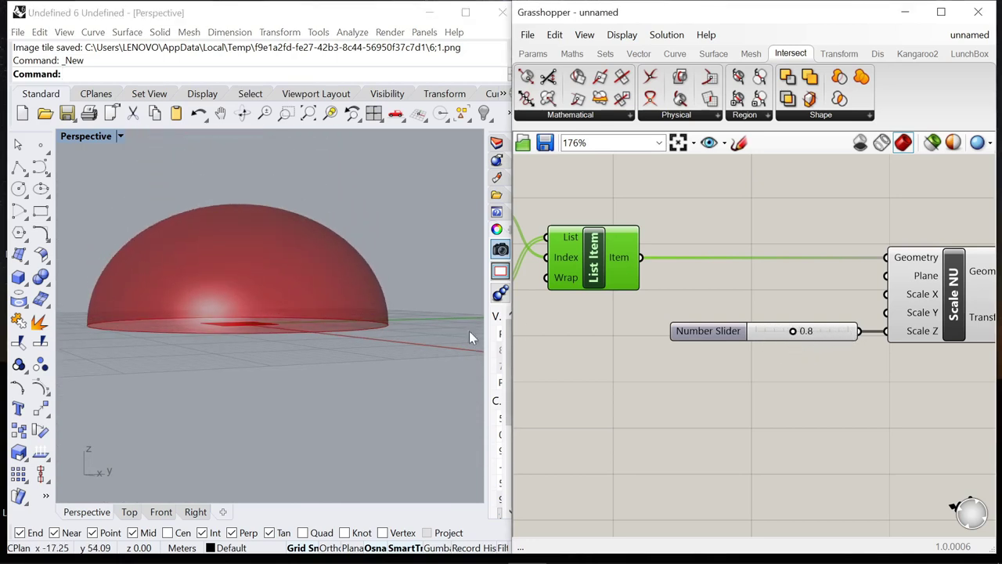
{"action": "right_click_drag", "start_coordinate": [469, 336], "coordinate": [396, 382]}
Step: Rename the slider that drives the sphere's radius to "Radius"
{"action": "scroll", "coordinate": [750, 294], "scroll_direction": "down", "scroll_amount": 5}
{"action": "scroll", "coordinate": [733, 299], "scroll_direction": "up", "scroll_amount": 3}
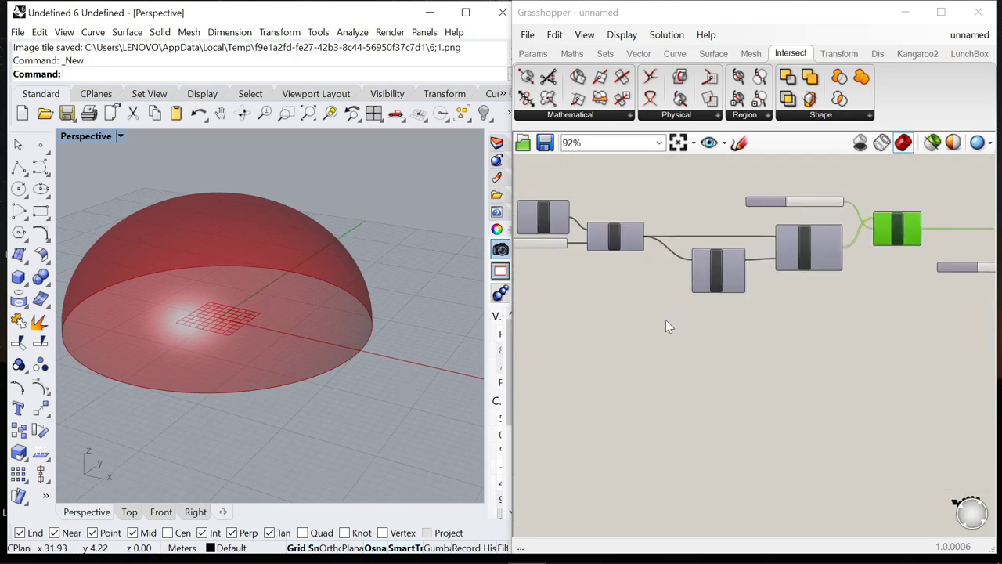
{"action": "scroll", "coordinate": [665, 320], "scroll_direction": "down", "scroll_amount": 2}
{"action": "scroll", "coordinate": [610, 317], "scroll_direction": "up", "scroll_amount": 4}
{"action": "left_click", "coordinate": [567, 313]}
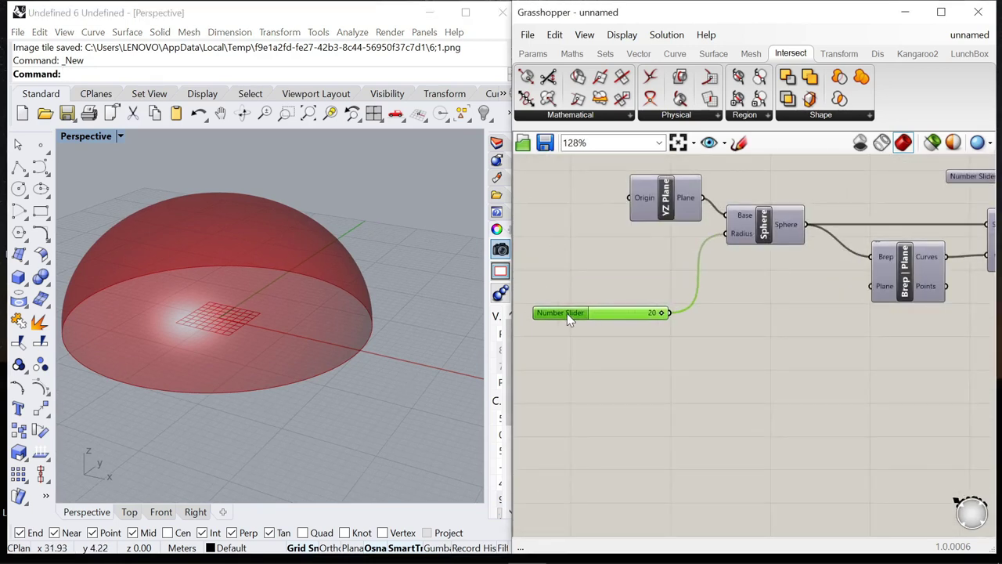
{"action": "double_click", "coordinate": [566, 313]}
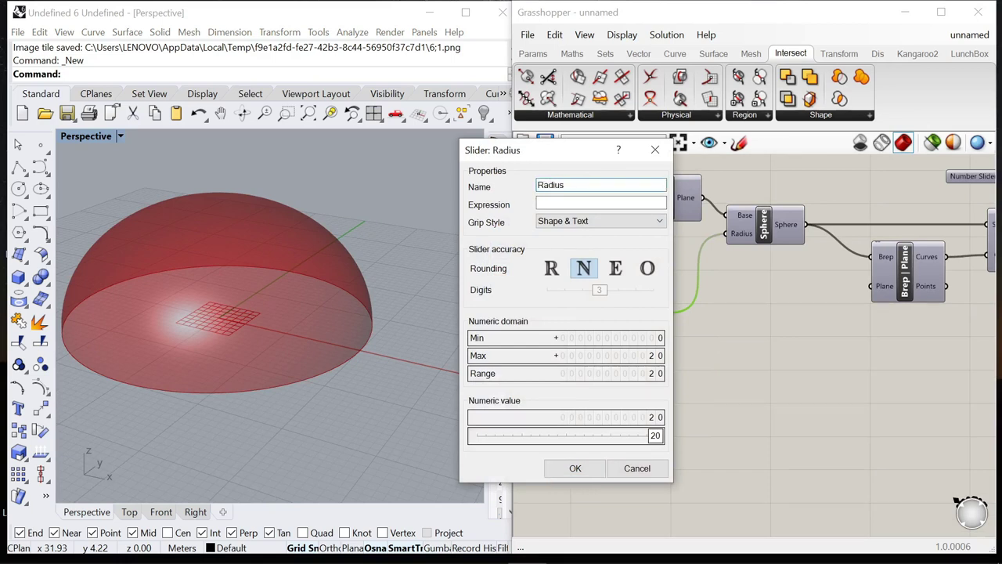
{"action": "left_click", "coordinate": [576, 468]}
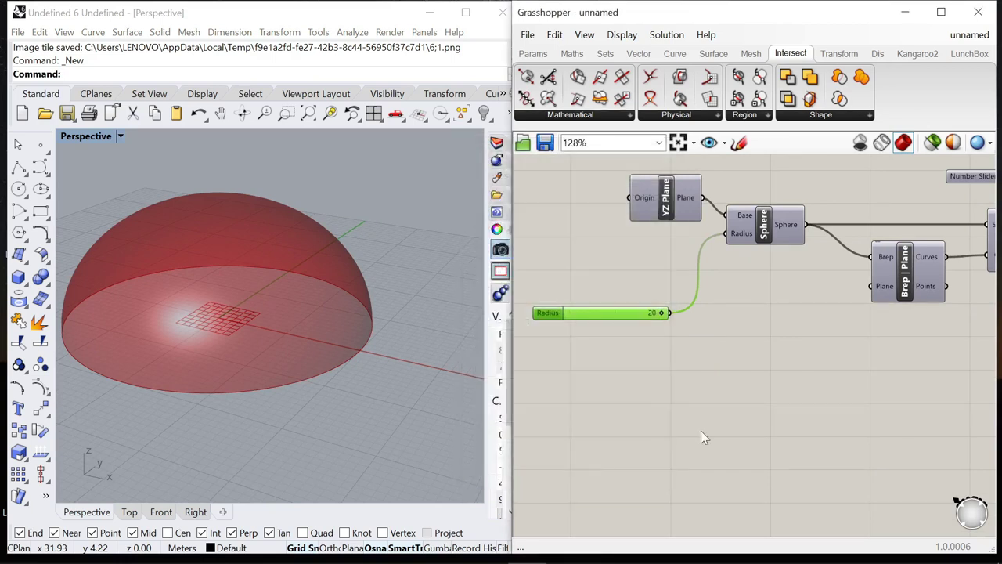
Step: Add a Circle component below the Sphere and connect the Radius slider to its Radius input
{"action": "double_click", "coordinate": [707, 369]}
{"action": "type", "text": "circle"}
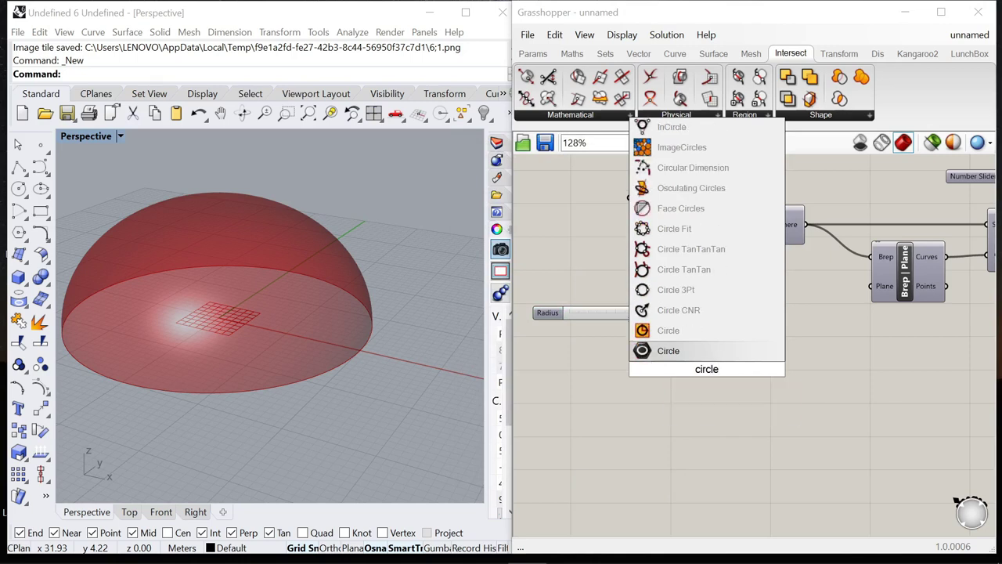
{"action": "left_click", "coordinate": [670, 351]}
{"action": "scroll", "coordinate": [674, 353], "scroll_direction": "up", "scroll_amount": 4}
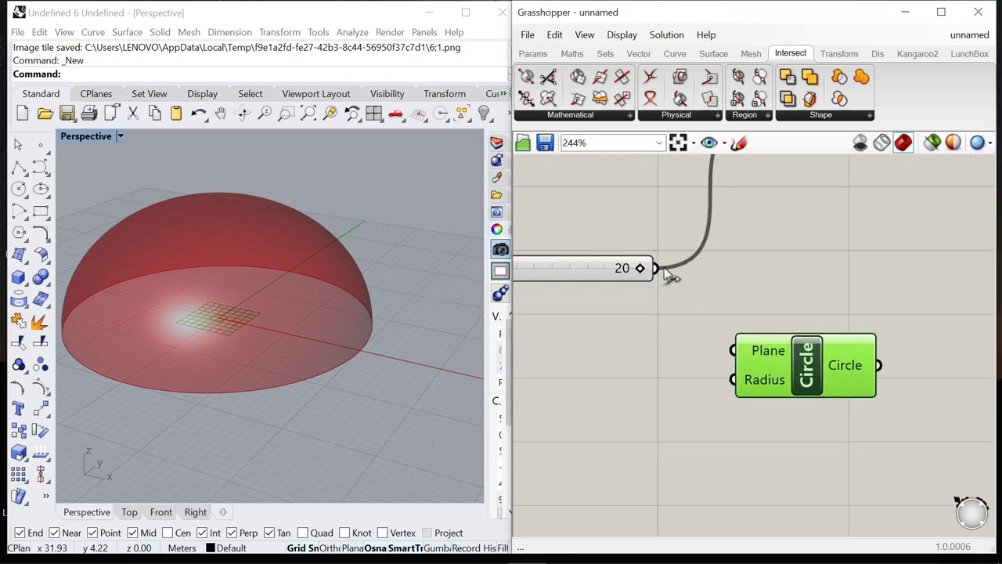
{"action": "left_click_drag", "start_coordinate": [670, 361], "coordinate": [734, 380]}
{"action": "scroll", "coordinate": [736, 368], "scroll_direction": "down", "scroll_amount": 2}
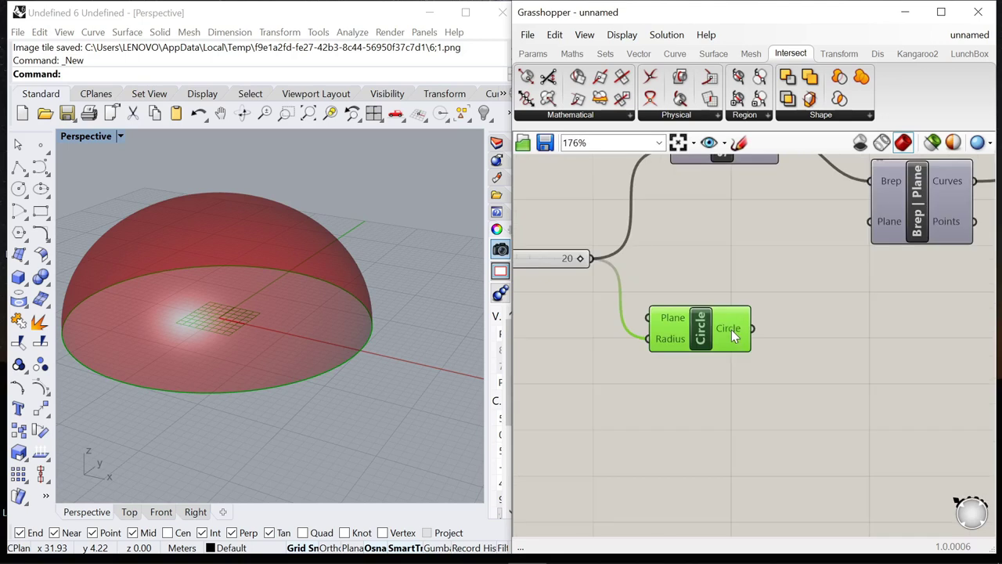
{"action": "left_click", "coordinate": [664, 364]}
{"action": "scroll", "coordinate": [674, 350], "scroll_direction": "down", "scroll_amount": 3}
{"action": "right_click_drag", "start_coordinate": [675, 352], "coordinate": [660, 348]}
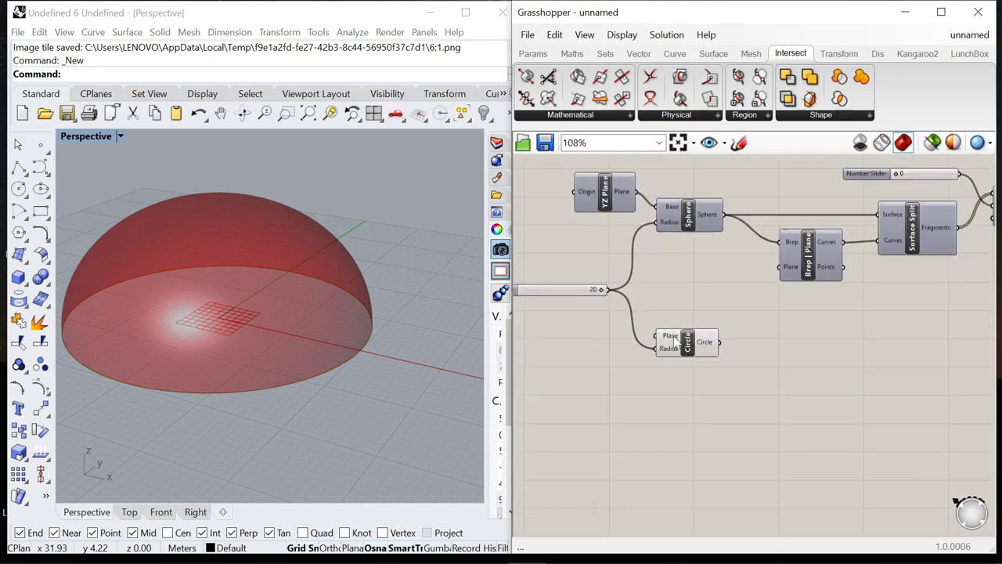
Step: Turn off the preview of the Scale NU dome, leaving the base circle displayed
{"action": "scroll", "coordinate": [653, 335], "scroll_direction": "down", "scroll_amount": 6}
{"action": "left_click", "coordinate": [879, 290]}
{"action": "middle_click", "coordinate": [861, 226]}
{"action": "left_click", "coordinate": [897, 247]}
{"action": "scroll", "coordinate": [690, 343], "scroll_direction": "up", "scroll_amount": 5}
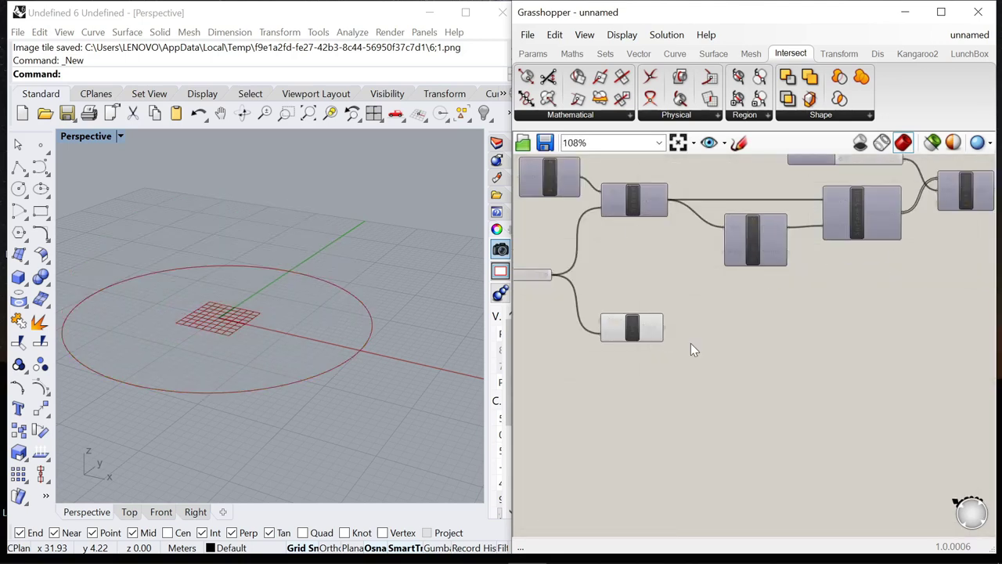
Step: Add a Divide Curve component beside the Circle component and connect the Circle output to its Curve input
{"action": "left_click", "coordinate": [634, 332]}
{"action": "left_click_drag", "start_coordinate": [634, 333], "coordinate": [635, 356]}
{"action": "left_click", "coordinate": [737, 378]}
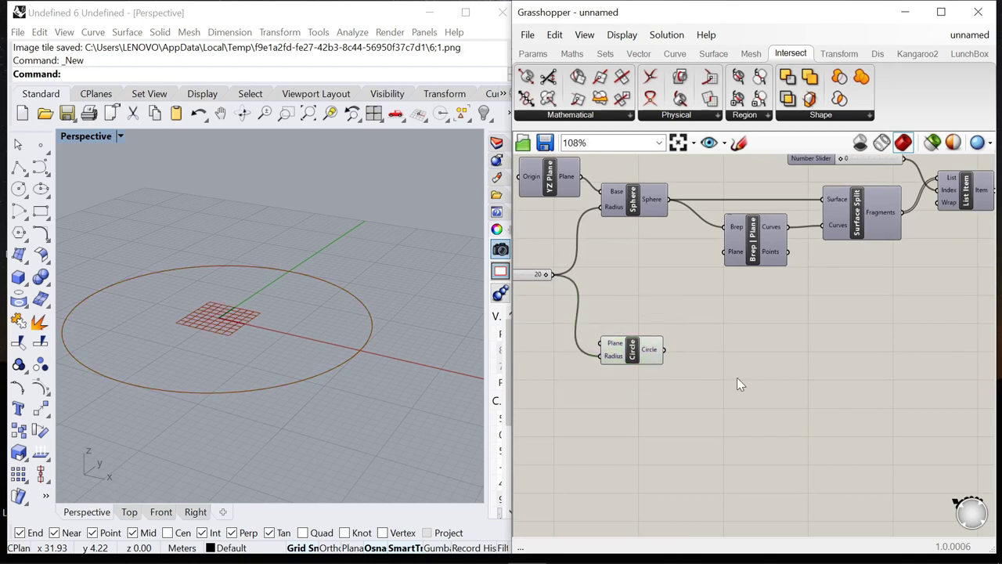
{"action": "double_click", "coordinate": [737, 377]}
{"action": "type", "text": "divide"}
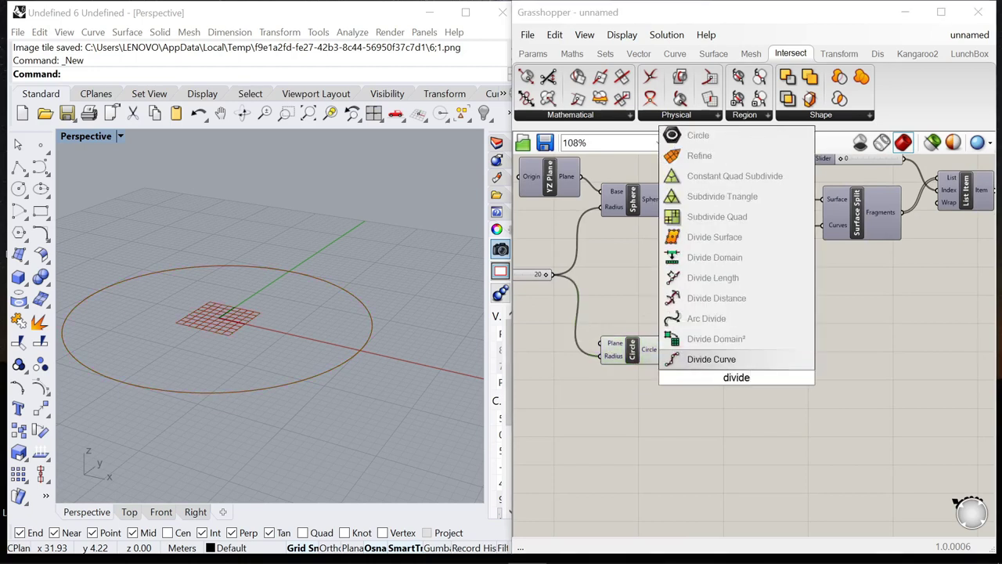
{"action": "left_click", "coordinate": [707, 359]}
{"action": "scroll", "coordinate": [707, 361], "scroll_direction": "up", "scroll_amount": 3}
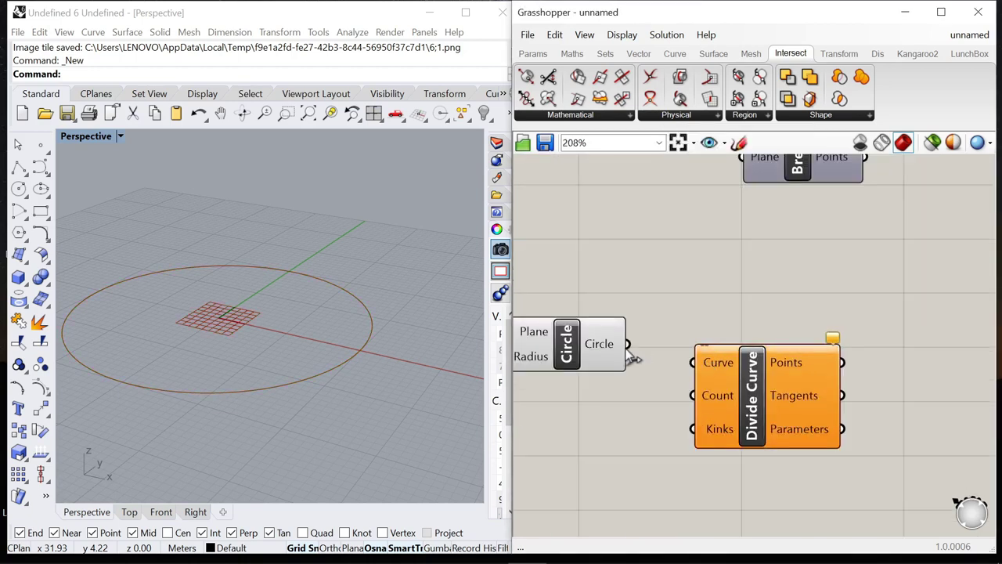
{"action": "left_click_drag", "start_coordinate": [724, 387], "coordinate": [786, 378]}
Step: Add a number slider from 0 to 40, connect it to Divide Curve's Count input and set it to 22
{"action": "double_click", "coordinate": [610, 454]}
{"action": "type", "text": "0<40"}
{"action": "key", "text": "Return"}
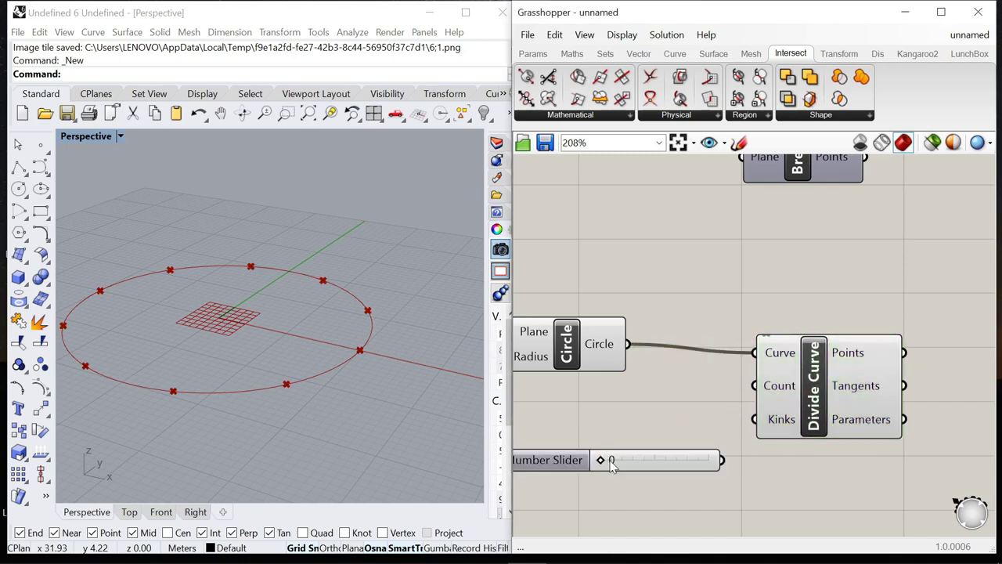
{"action": "scroll", "coordinate": [755, 398], "scroll_direction": "down", "scroll_amount": 3}
{"action": "left_click_drag", "start_coordinate": [592, 386], "coordinate": [593, 389]}
{"action": "left_click_drag", "start_coordinate": [648, 435], "coordinate": [649, 413]}
{"action": "scroll", "coordinate": [668, 403], "scroll_direction": "up", "scroll_amount": 3}
{"action": "right_click_drag", "start_coordinate": [268, 372], "coordinate": [321, 401]}
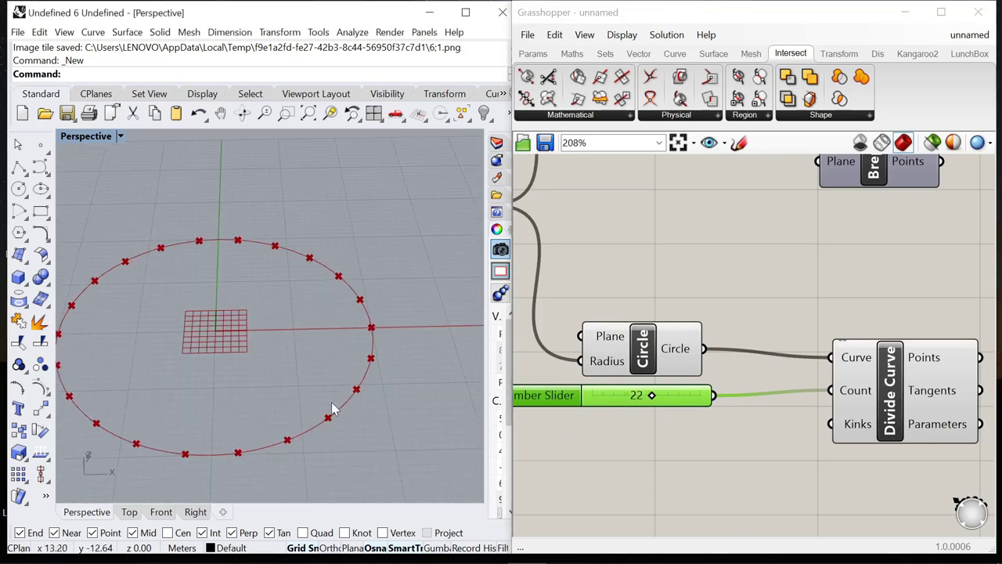
Step: Add a List Item component after Divide Curve and connect the Points output to its List input
{"action": "scroll", "coordinate": [648, 353], "scroll_direction": "down", "scroll_amount": 8}
{"action": "scroll", "coordinate": [720, 359], "scroll_direction": "up", "scroll_amount": 6}
{"action": "scroll", "coordinate": [631, 317], "scroll_direction": "down", "scroll_amount": 4}
{"action": "scroll", "coordinate": [716, 331], "scroll_direction": "up", "scroll_amount": 3}
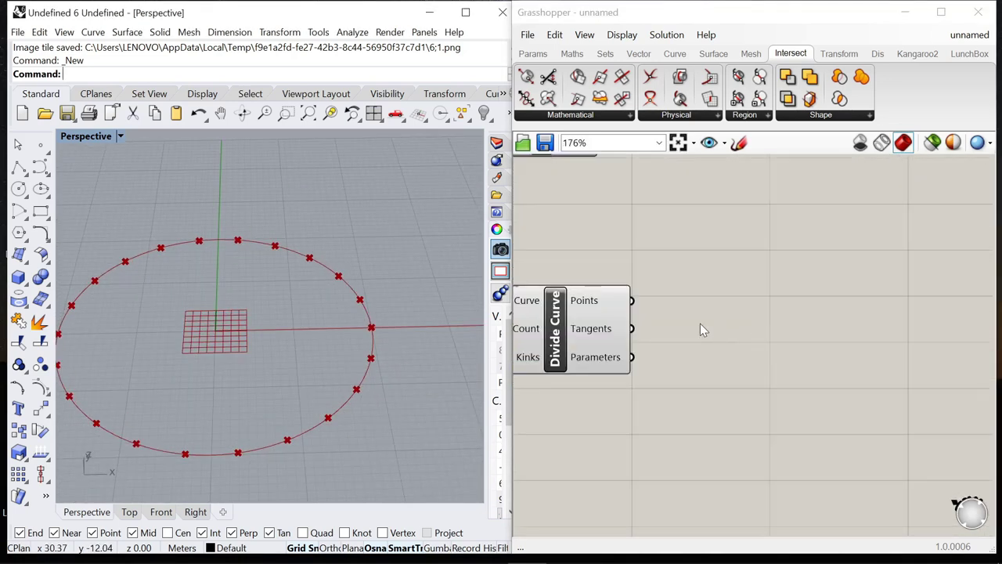
{"action": "double_click", "coordinate": [716, 321]}
{"action": "type", "text": "list"}
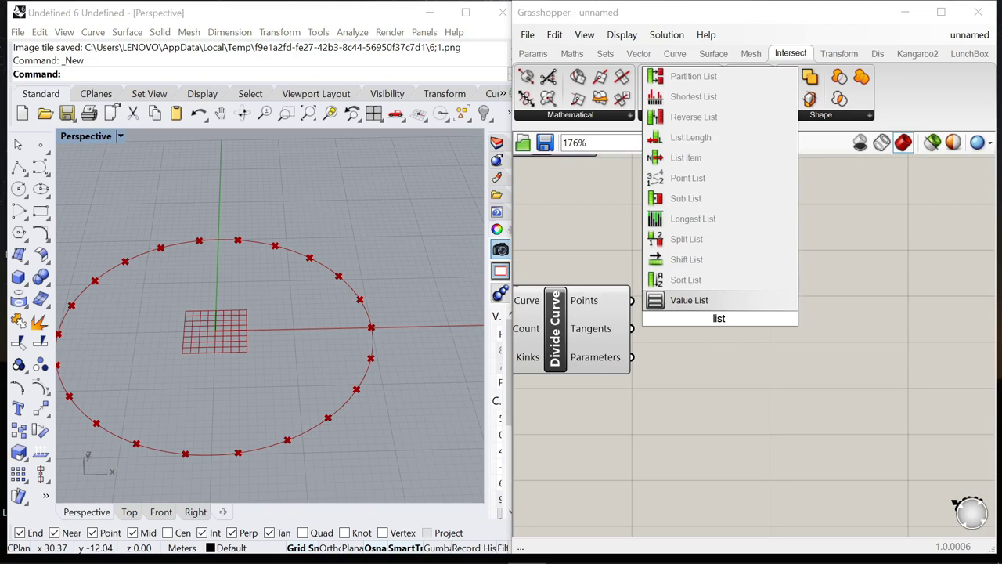
{"action": "type", "text": " item"}
{"action": "key", "text": "Return"}
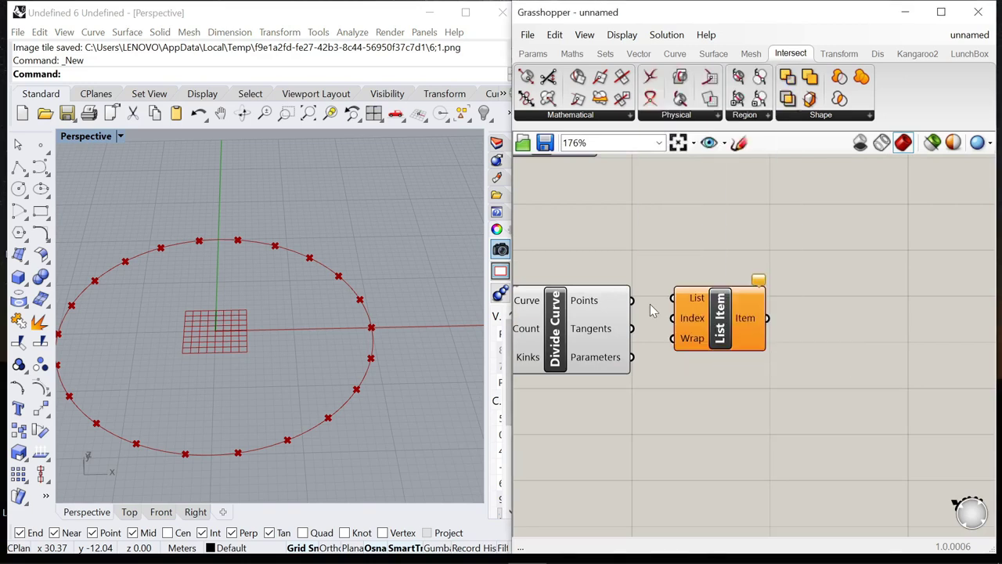
{"action": "left_click_drag", "start_coordinate": [664, 307], "coordinate": [673, 298]}
Step: Place a second List Item component below the first, also fed by Divide Curve's Points output
{"action": "left_click_drag", "start_coordinate": [704, 329], "coordinate": [794, 373]}
{"action": "left_click", "coordinate": [723, 398]}
{"action": "scroll", "coordinate": [785, 319], "scroll_direction": "down", "scroll_amount": 3}
{"action": "left_click", "coordinate": [786, 286]}
{"action": "left_click", "coordinate": [772, 329]}
{"action": "scroll", "coordinate": [773, 327], "scroll_direction": "up", "scroll_amount": 3}
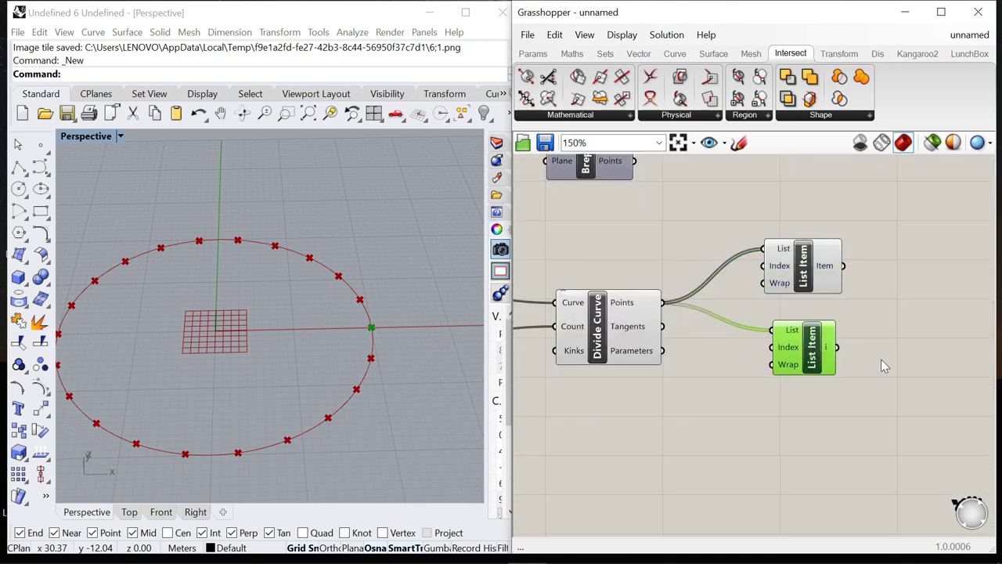
Step: Add a number slider from 0 to 22, connect it to the second List Item's Index input and set it to 22
{"action": "left_click", "coordinate": [764, 428]}
{"action": "double_click", "coordinate": [764, 428]}
{"action": "type", "text": "0<"}
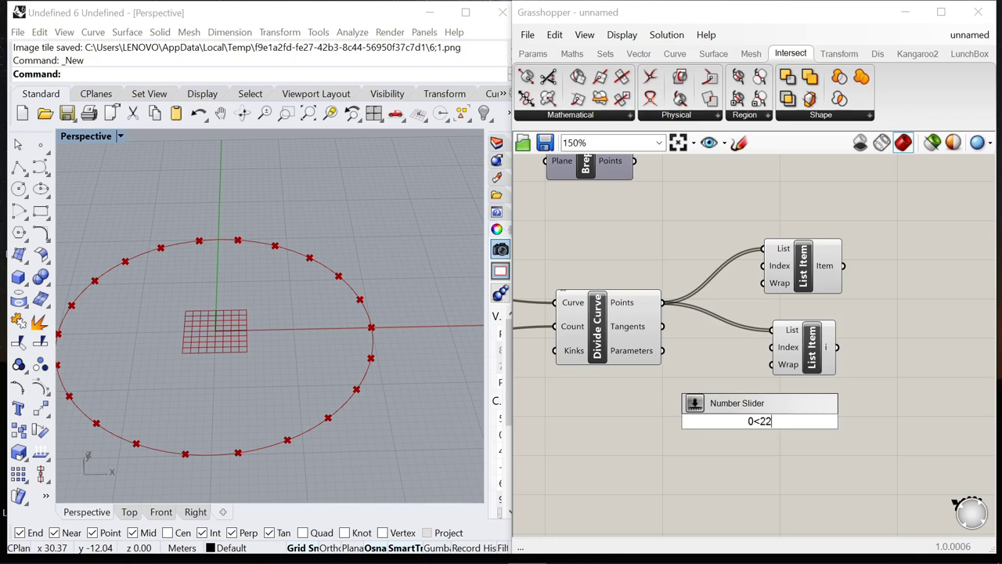
{"action": "type", "text": "2"}
{"action": "key", "text": "Return"}
{"action": "left_click_drag", "start_coordinate": [763, 429], "coordinate": [665, 432]}
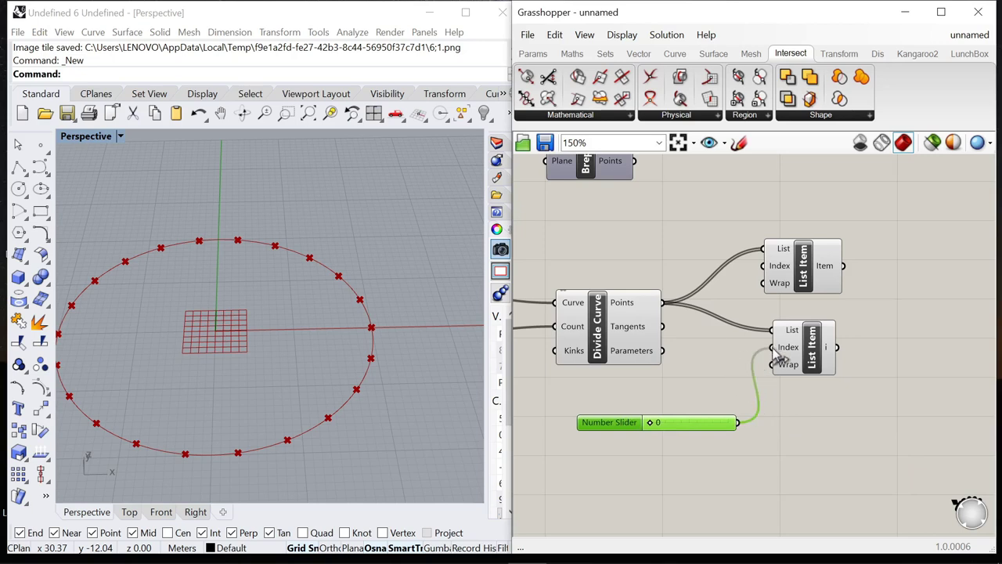
{"action": "scroll", "coordinate": [806, 355], "scroll_direction": "down", "scroll_amount": 5}
{"action": "scroll", "coordinate": [744, 392], "scroll_direction": "up", "scroll_amount": 7}
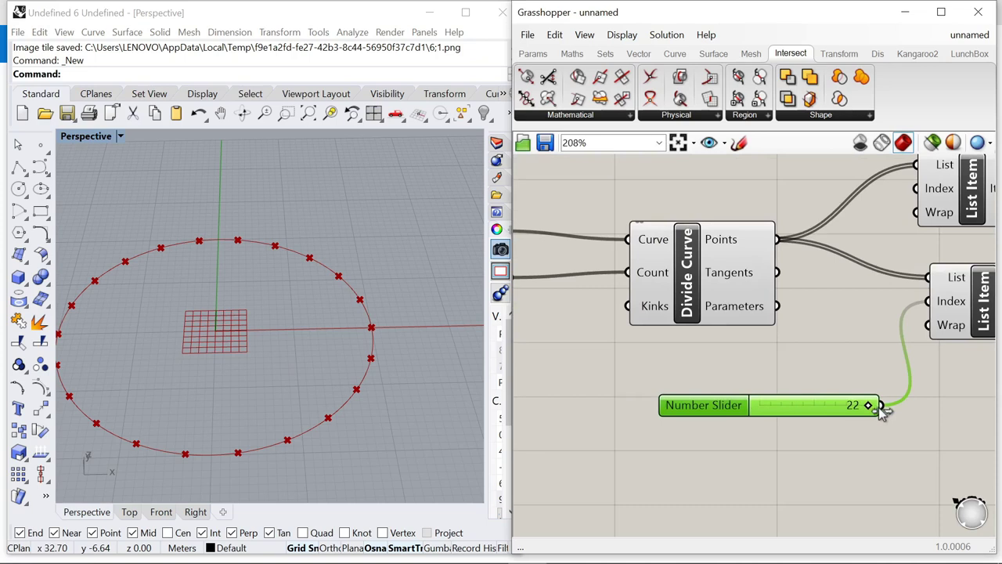
Step: Set the slider that drives Divide Curve's Count to 40
{"action": "scroll", "coordinate": [881, 411], "scroll_direction": "down", "scroll_amount": 5}
{"action": "scroll", "coordinate": [737, 324], "scroll_direction": "up", "scroll_amount": 5}
{"action": "left_click_drag", "start_coordinate": [753, 316], "coordinate": [819, 329]}
{"action": "scroll", "coordinate": [820, 322], "scroll_direction": "down", "scroll_amount": 5}
{"action": "scroll", "coordinate": [838, 347], "scroll_direction": "up", "scroll_amount": 5}
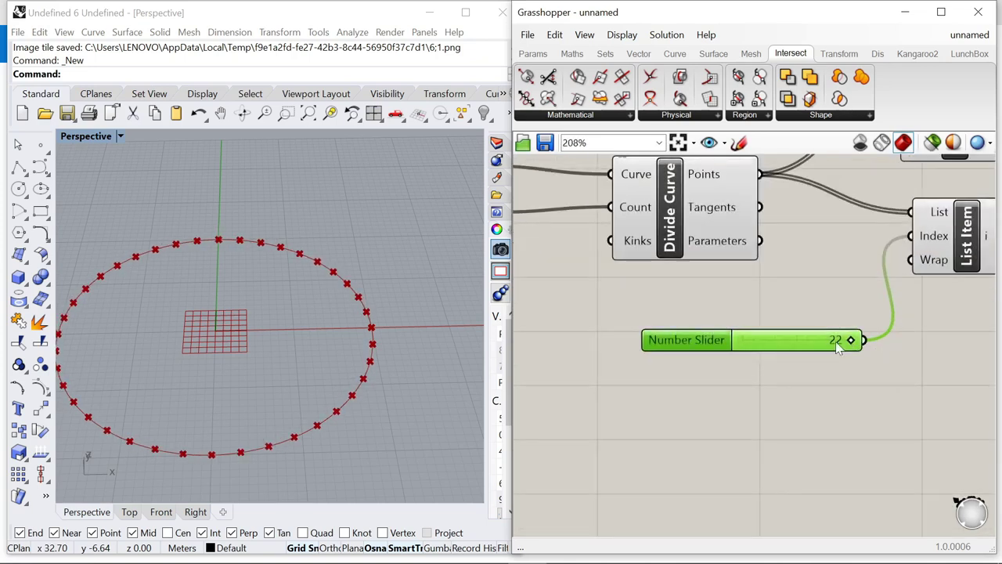
Step: Raise the index slider's upper limit to 40 and set its value to 28
{"action": "double_click", "coordinate": [720, 342]}
{"action": "double_click", "coordinate": [738, 381]}
{"action": "type", "text": "40"}
{"action": "left_click", "coordinate": [726, 491]}
{"action": "left_click_drag", "start_coordinate": [802, 348], "coordinate": [763, 323]}
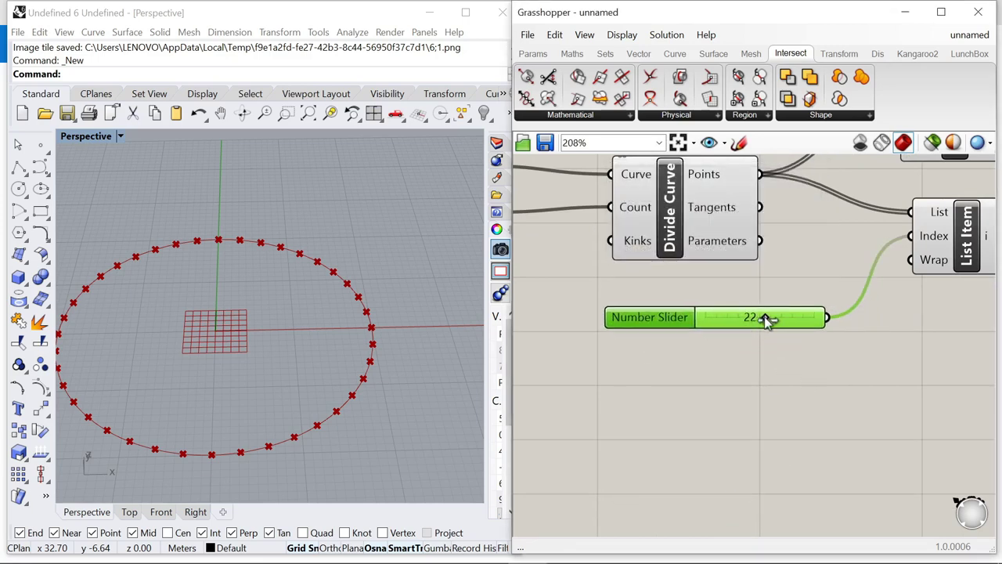
Step: Add a Line component with the first List Item as its start point and the second as its end point
{"action": "scroll", "coordinate": [812, 313], "scroll_direction": "down", "scroll_amount": 2}
{"action": "double_click", "coordinate": [812, 313]}
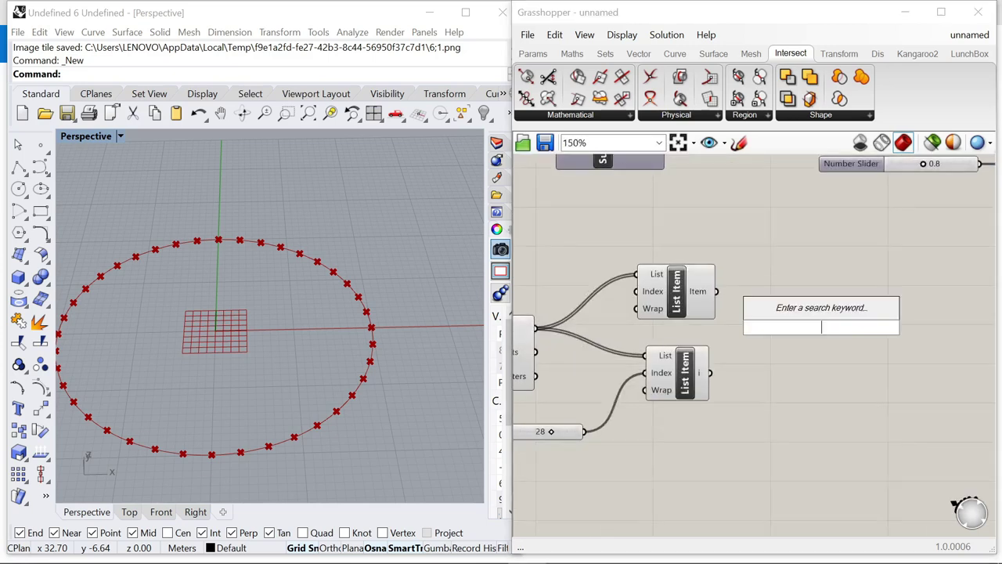
{"action": "type", "text": "line"}
{"action": "left_click", "coordinate": [783, 288]}
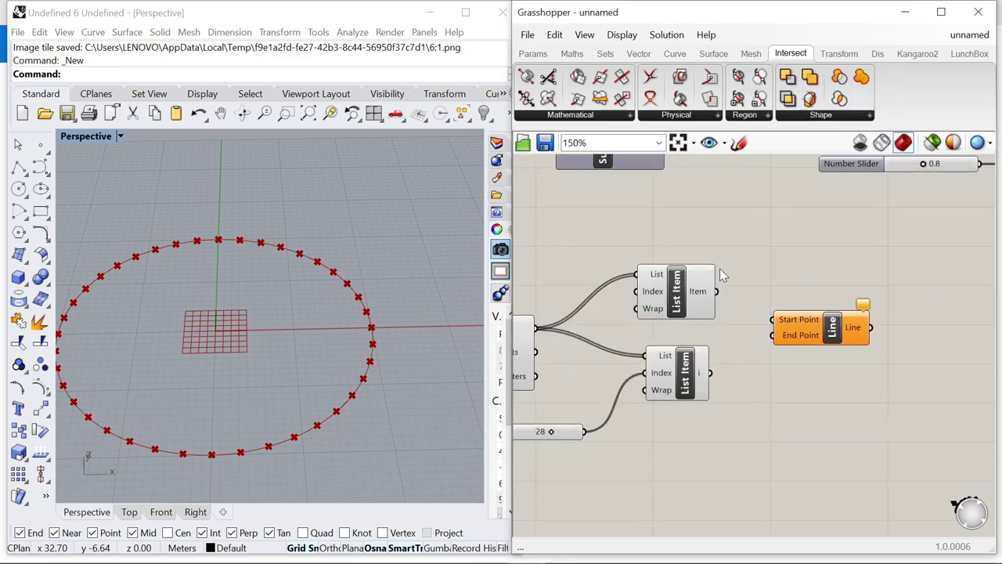
{"action": "left_click_drag", "start_coordinate": [761, 332], "coordinate": [773, 335]}
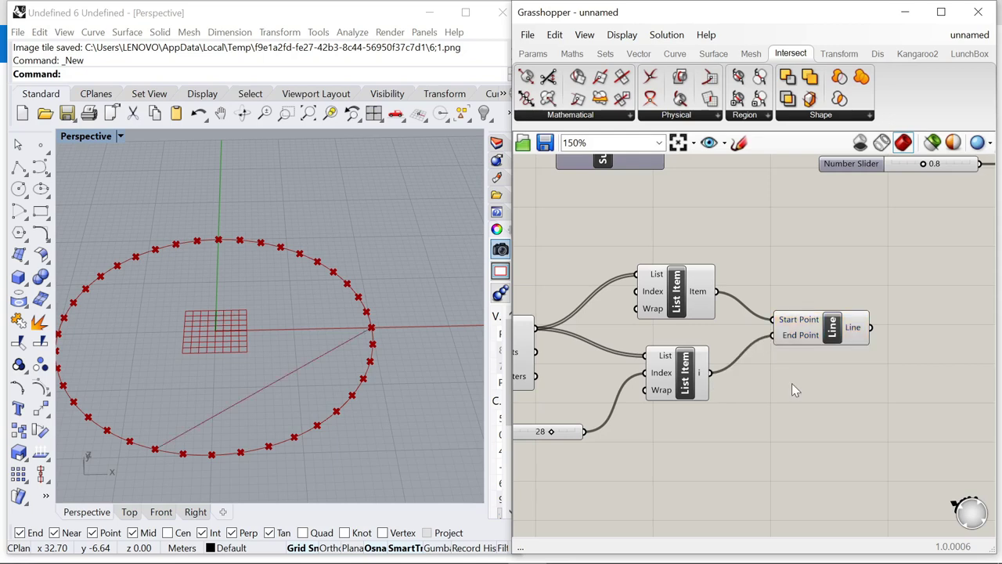
Step: Set the index slider's upper limit to 39 and its value to 7
{"action": "scroll", "coordinate": [787, 374], "scroll_direction": "down", "scroll_amount": 2}
{"action": "scroll", "coordinate": [684, 390], "scroll_direction": "up", "scroll_amount": 2}
{"action": "left_click_drag", "start_coordinate": [683, 388], "coordinate": [649, 392]}
{"action": "double_click", "coordinate": [623, 389]}
{"action": "left_click", "coordinate": [681, 430]}
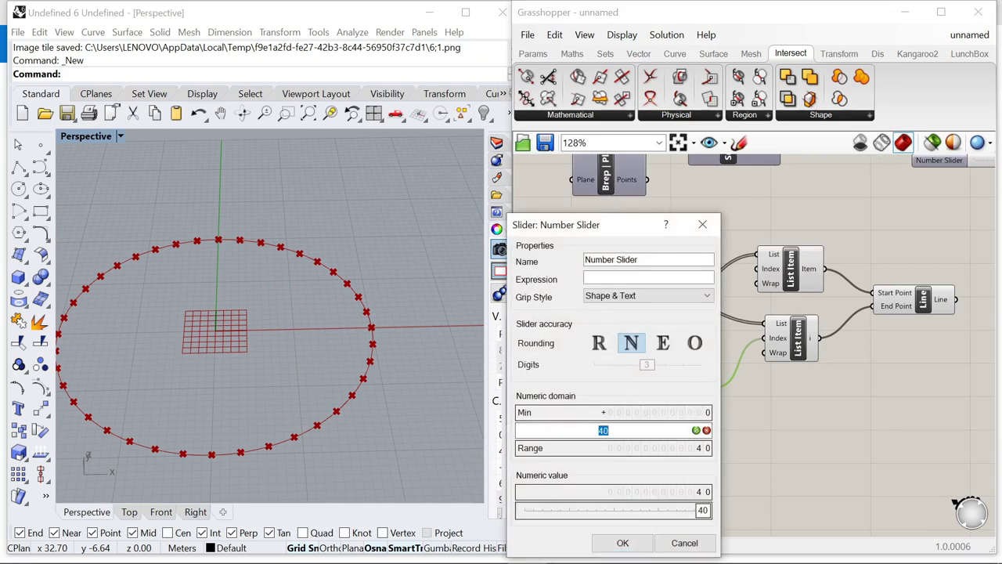
{"action": "type", "text": "39"}
{"action": "left_click", "coordinate": [622, 543]}
{"action": "scroll", "coordinate": [709, 387], "scroll_direction": "up", "scroll_amount": 3}
{"action": "left_click_drag", "start_coordinate": [698, 378], "coordinate": [616, 392]}
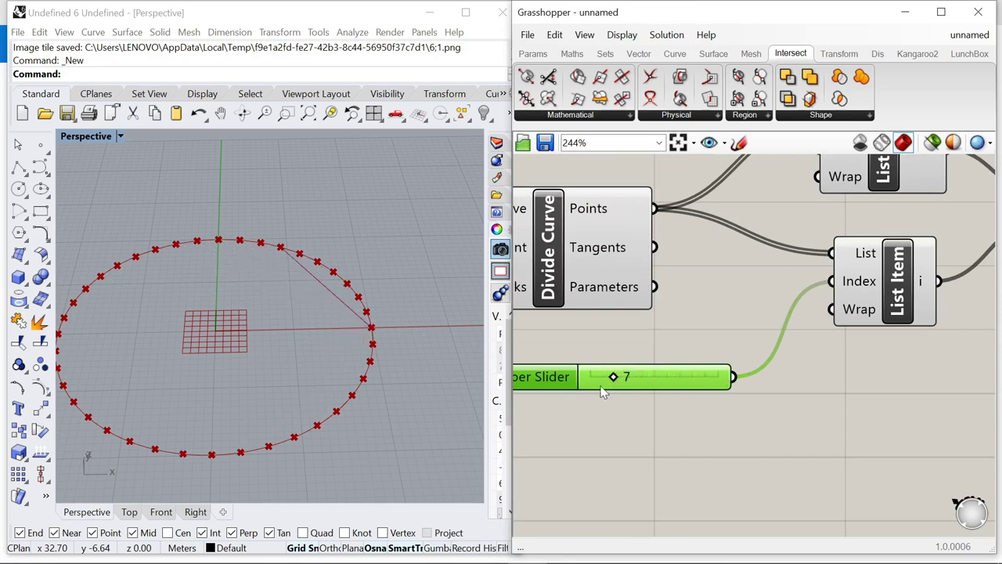
Step: Add a Kaleidoscope component after the Line component
{"action": "scroll", "coordinate": [618, 329], "scroll_direction": "down", "scroll_amount": 4}
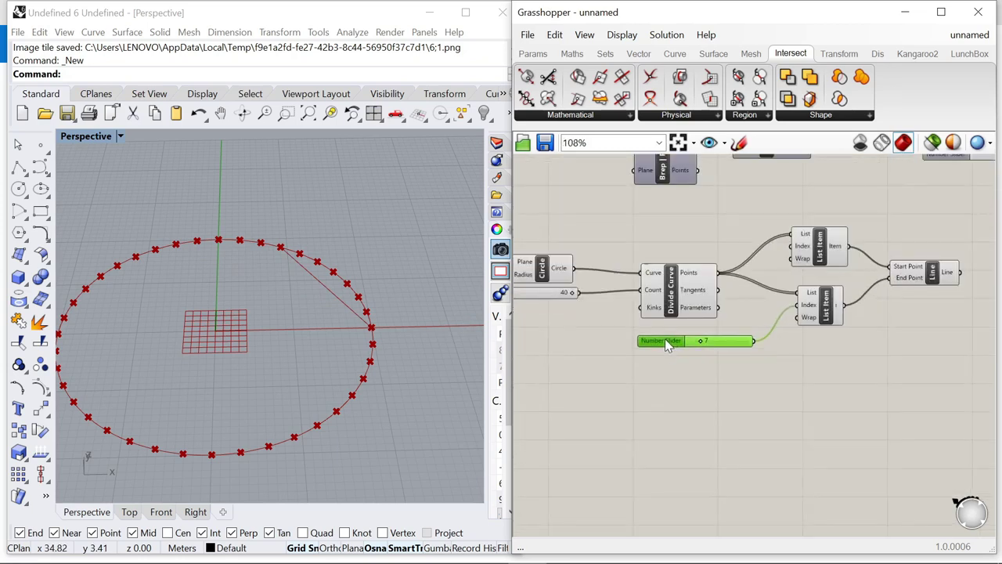
{"action": "right_click_drag", "start_coordinate": [952, 267], "coordinate": [746, 302]}
{"action": "left_click", "coordinate": [725, 313]}
{"action": "left_click", "coordinate": [720, 329]}
{"action": "scroll", "coordinate": [707, 322], "scroll_direction": "down", "scroll_amount": 2}
{"action": "scroll", "coordinate": [709, 322], "scroll_direction": "up", "scroll_amount": 3}
{"action": "right_click_drag", "start_coordinate": [826, 319], "coordinate": [745, 323]}
{"action": "scroll", "coordinate": [751, 322], "scroll_direction": "down", "scroll_amount": 2}
{"action": "scroll", "coordinate": [758, 354], "scroll_direction": "up", "scroll_amount": 1}
{"action": "double_click", "coordinate": [758, 355]}
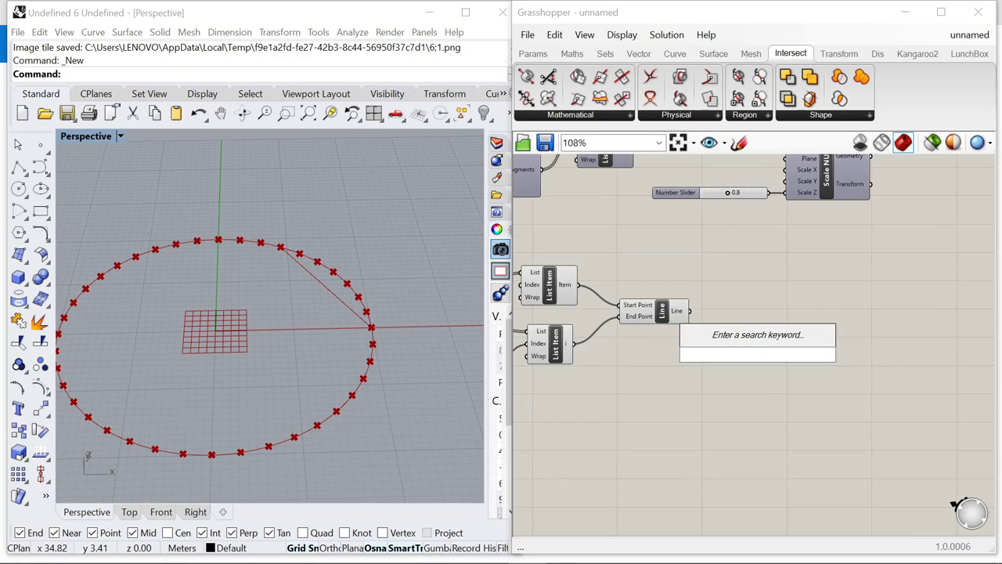
{"action": "type", "text": "kale"}
{"action": "left_click", "coordinate": [733, 337]}
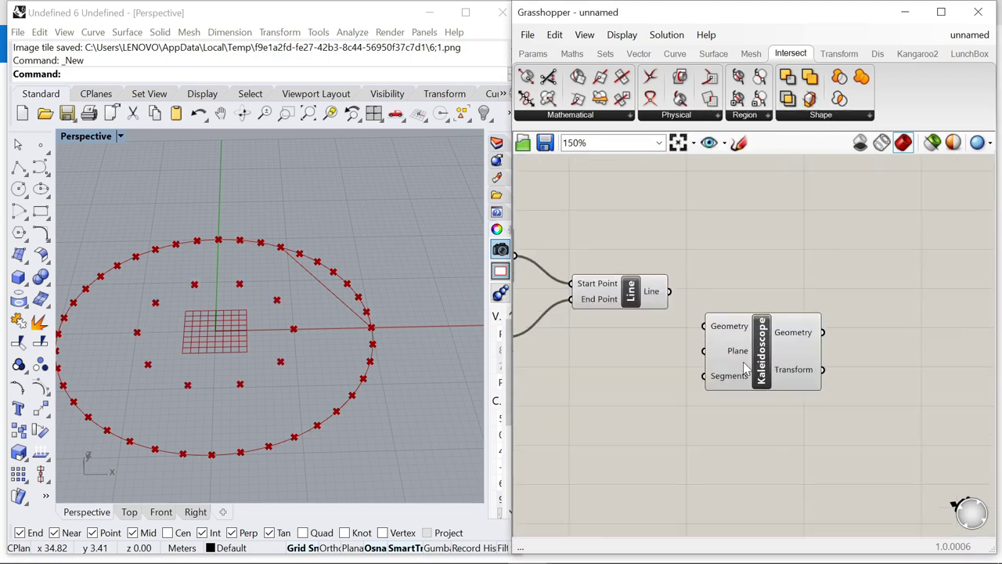
Step: Connect the Line output to the Kaleidoscope's Geometry input and space the two components apart
{"action": "scroll", "coordinate": [797, 357], "scroll_direction": "up", "scroll_amount": 2}
{"action": "left_click_drag", "start_coordinate": [797, 356], "coordinate": [803, 354]}
{"action": "left_click", "coordinate": [637, 287]}
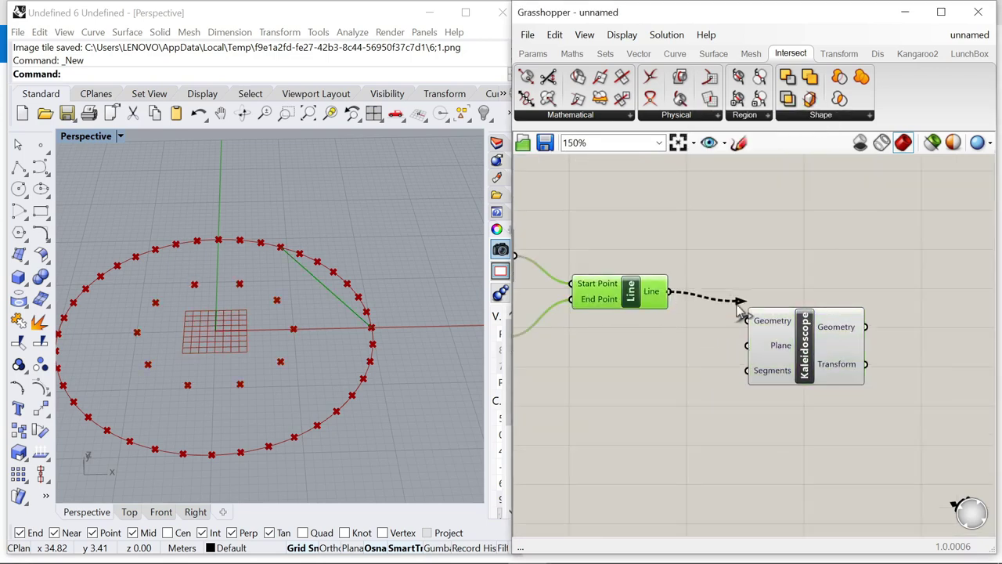
{"action": "left_click_drag", "start_coordinate": [749, 336], "coordinate": [743, 335]}
{"action": "left_click_drag", "start_coordinate": [785, 386], "coordinate": [834, 367]}
Step: Add a number slider from 0 to 20, wire it to the Kaleidoscope's Plane input and set it to 15
{"action": "double_click", "coordinate": [666, 397]}
{"action": "type", "text": "0<20"}
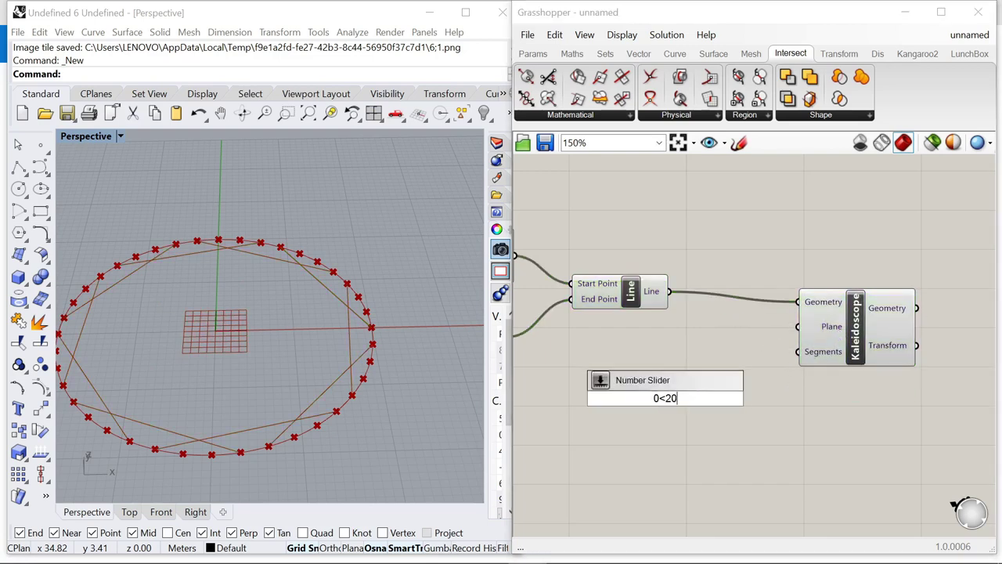
{"action": "key", "text": "Return"}
{"action": "left_click_drag", "start_coordinate": [746, 398], "coordinate": [797, 327]}
{"action": "left_click_drag", "start_coordinate": [678, 404], "coordinate": [667, 334]}
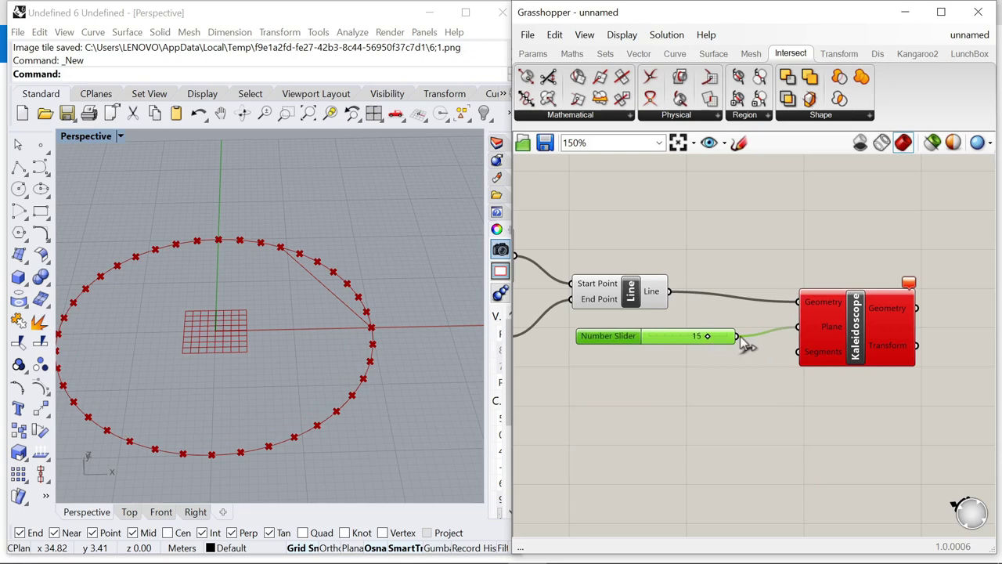
Step: Disconnect the slider from the Kaleidoscope's Plane input so it drives Segments only, and set it to 20
{"action": "right_click", "coordinate": [830, 333]}
{"action": "mouse_move", "coordinate": [888, 356]}
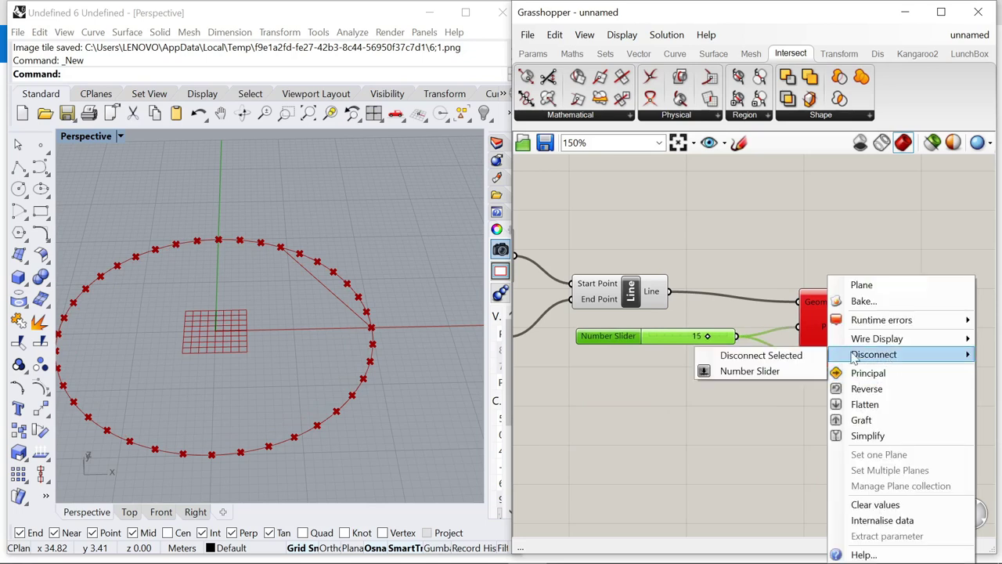
{"action": "left_click", "coordinate": [799, 357]}
{"action": "left_click_drag", "start_coordinate": [614, 338], "coordinate": [644, 354]}
{"action": "left_click_drag", "start_coordinate": [739, 354], "coordinate": [759, 354]}
{"action": "scroll", "coordinate": [885, 307], "scroll_direction": "down", "scroll_amount": 5}
{"action": "scroll", "coordinate": [890, 313], "scroll_direction": "up", "scroll_amount": 6}
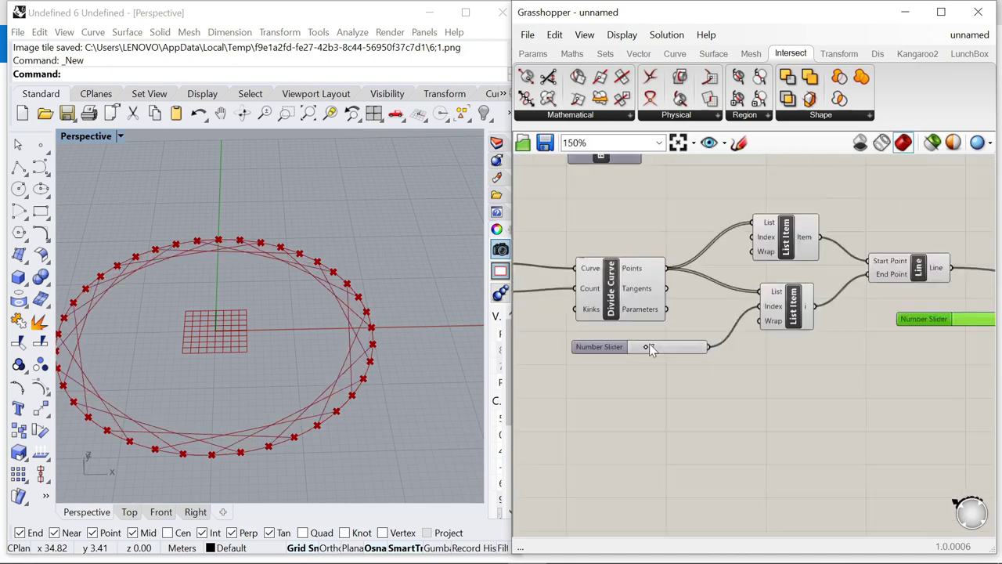
Step: Set the second List Item's index slider to 13 and inspect the line pattern inside the circle
{"action": "left_click_drag", "start_coordinate": [644, 349], "coordinate": [658, 352]}
{"action": "right_click_drag", "start_coordinate": [359, 354], "coordinate": [392, 336]}
{"action": "scroll", "coordinate": [807, 343], "scroll_direction": "down", "scroll_amount": 4}
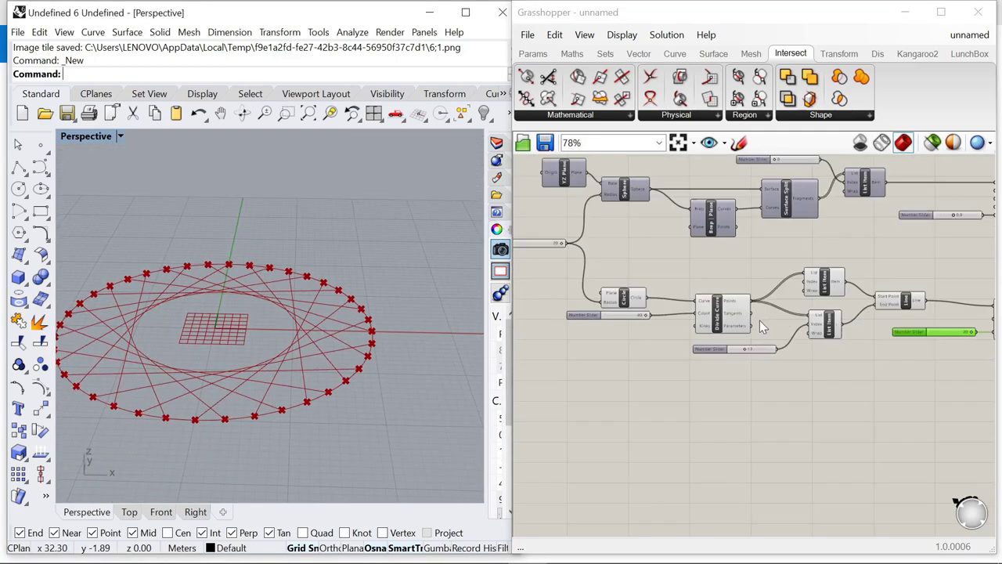
{"action": "scroll", "coordinate": [615, 301], "scroll_direction": "up", "scroll_amount": 5}
{"action": "mouse_move", "coordinate": [702, 345]}
{"action": "left_mouse_down"}
{"action": "mouse_move", "coordinate": [662, 347]}
{"action": "mouse_move", "coordinate": [702, 358]}
{"action": "left_mouse_up"}
{"action": "scroll", "coordinate": [339, 443], "scroll_direction": "up", "scroll_amount": 6}
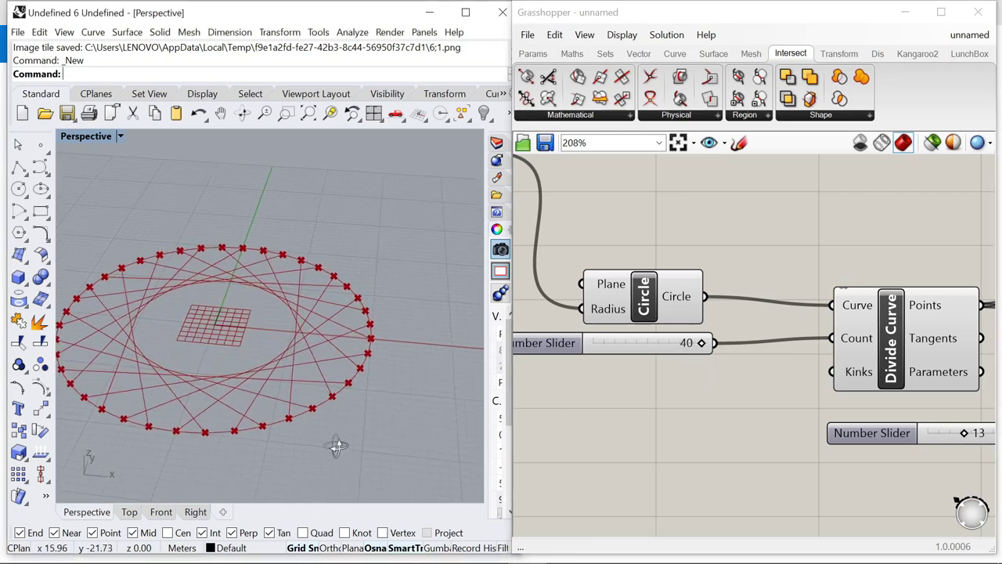
{"action": "scroll", "coordinate": [539, 356], "scroll_direction": "down", "scroll_amount": 2}
{"action": "scroll", "coordinate": [749, 357], "scroll_direction": "up", "scroll_amount": 2}
Step: Adjust the second List Item's index slider further, trying values such as 24, to refine the line pattern
{"action": "left_click_drag", "start_coordinate": [756, 354], "coordinate": [778, 356]}
{"action": "scroll", "coordinate": [779, 356], "scroll_direction": "down", "scroll_amount": 5}
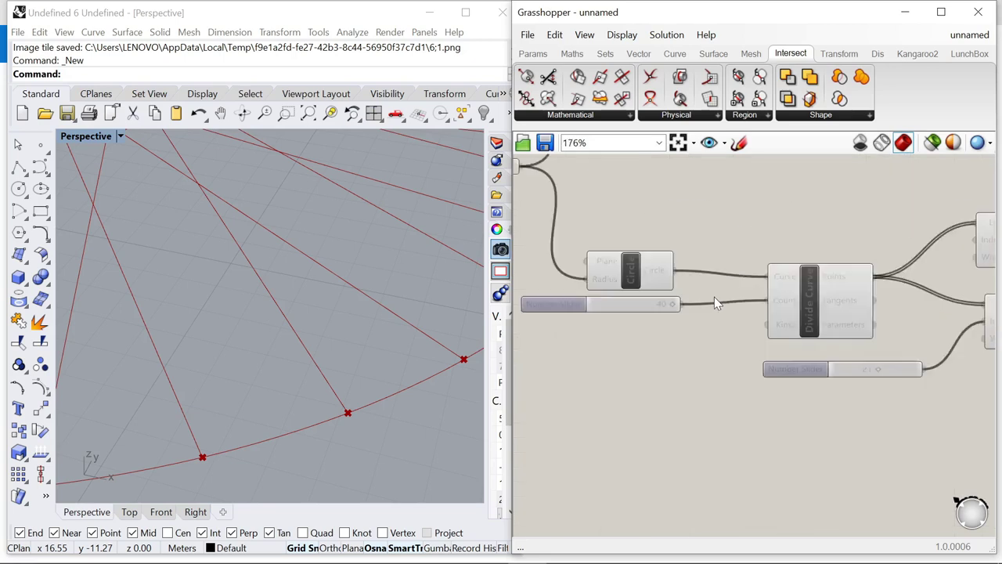
{"action": "scroll", "coordinate": [795, 323], "scroll_direction": "up", "scroll_amount": 1}
{"action": "scroll", "coordinate": [717, 326], "scroll_direction": "up", "scroll_amount": 4}
{"action": "mouse_move", "coordinate": [653, 358]}
{"action": "left_mouse_down"}
{"action": "mouse_move", "coordinate": [671, 358]}
{"action": "mouse_move", "coordinate": [661, 356]}
{"action": "left_mouse_up"}
{"action": "scroll", "coordinate": [383, 344], "scroll_direction": "down", "scroll_amount": 3}
{"action": "scroll", "coordinate": [418, 320], "scroll_direction": "up", "scroll_amount": 5}
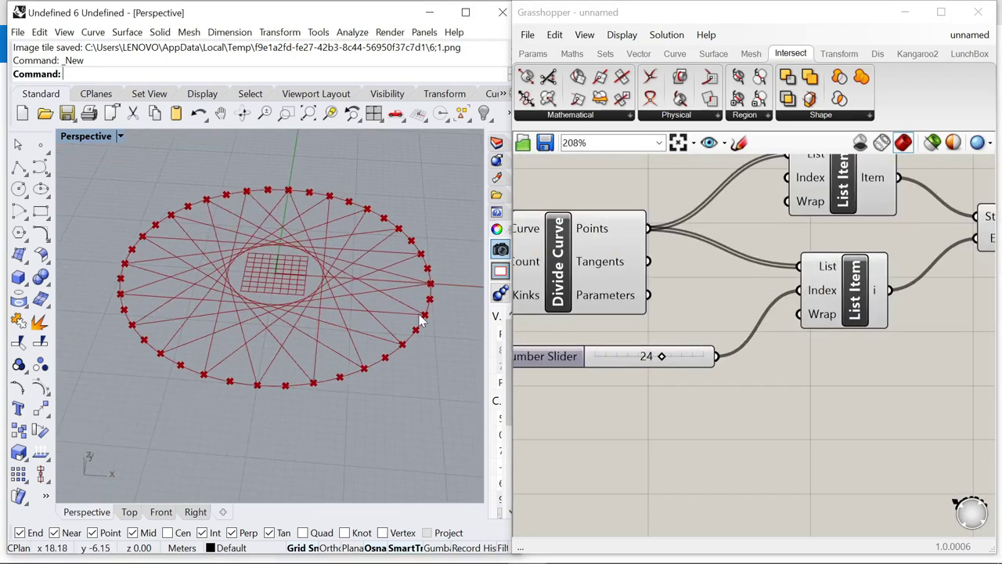
{"action": "mouse_move", "coordinate": [662, 358]}
{"action": "left_mouse_down"}
{"action": "mouse_move", "coordinate": [676, 365]}
{"action": "mouse_move", "coordinate": [671, 355]}
{"action": "left_mouse_up"}
{"action": "scroll", "coordinate": [666, 340], "scroll_direction": "down", "scroll_amount": 6}
{"action": "scroll", "coordinate": [667, 340], "scroll_direction": "up", "scroll_amount": 6}
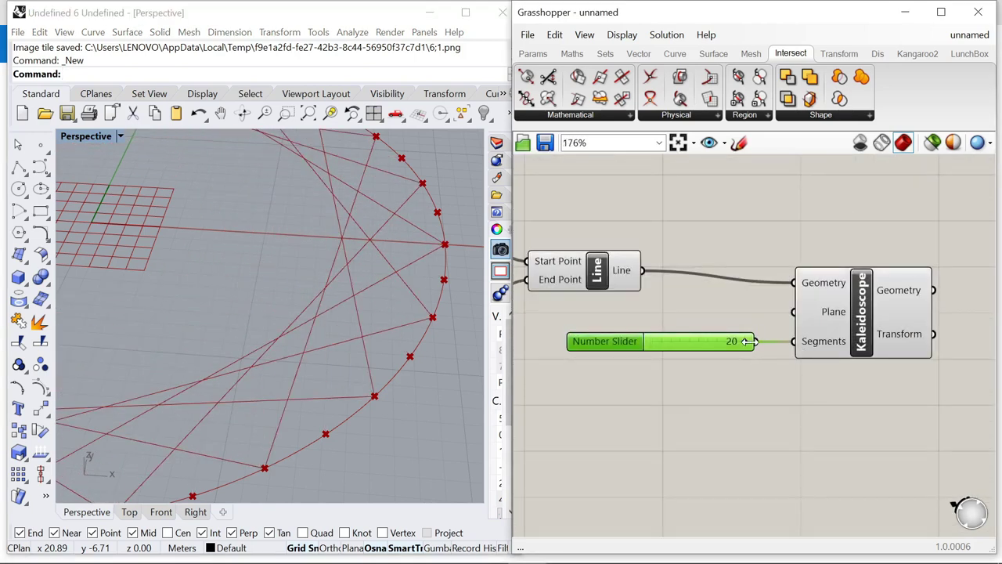
Step: Reduce the slider driving the Kaleidoscope's Segments to 14
{"action": "left_click_drag", "start_coordinate": [745, 345], "coordinate": [716, 342]}
{"action": "scroll", "coordinate": [413, 343], "scroll_direction": "down", "scroll_amount": 3}
{"action": "scroll", "coordinate": [430, 320], "scroll_direction": "up", "scroll_amount": 4}
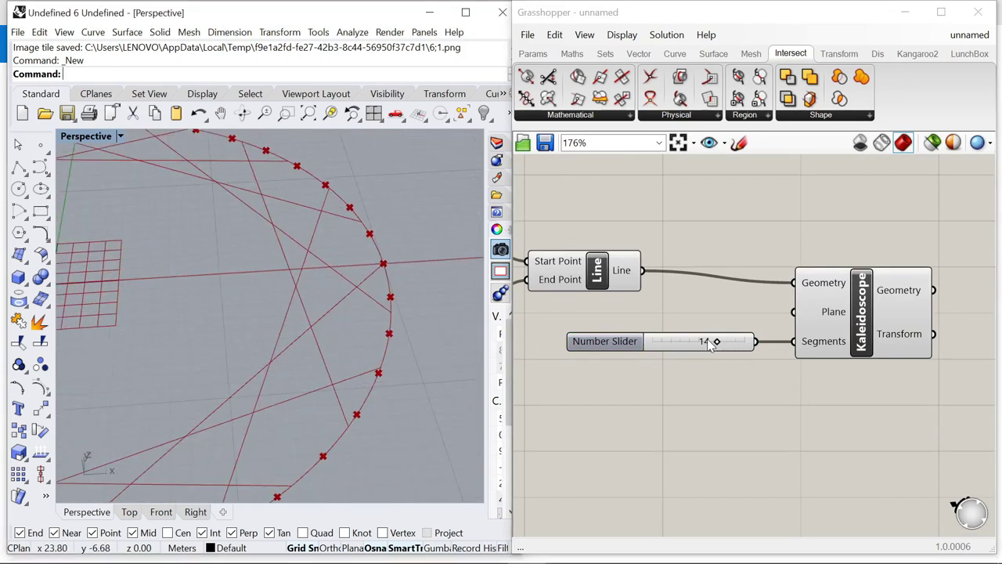
{"action": "scroll", "coordinate": [364, 316], "scroll_direction": "down", "scroll_amount": 4}
Step: Turn the preview of the Scale NU dome back on
{"action": "scroll", "coordinate": [782, 312], "scroll_direction": "down", "scroll_amount": 6}
{"action": "right_click_drag", "start_coordinate": [764, 312], "coordinate": [690, 326]}
{"action": "left_click", "coordinate": [740, 328]}
{"action": "scroll", "coordinate": [387, 316], "scroll_direction": "up", "scroll_amount": 3}
{"action": "right_click_drag", "start_coordinate": [386, 319], "coordinate": [364, 332]}
{"action": "left_click", "coordinate": [696, 306]}
{"action": "scroll", "coordinate": [757, 298], "scroll_direction": "down", "scroll_amount": 4}
{"action": "scroll", "coordinate": [742, 324], "scroll_direction": "up", "scroll_amount": 3}
{"action": "left_click_drag", "start_coordinate": [775, 337], "coordinate": [517, 288]}
{"action": "scroll", "coordinate": [752, 266], "scroll_direction": "up", "scroll_amount": 3}
{"action": "right_click", "coordinate": [854, 205]}
{"action": "left_click", "coordinate": [869, 209]}
Step: Add a Project component for projecting curves onto a brep, beside the Scale NU and Kaleidoscope components
{"action": "scroll", "coordinate": [879, 287], "scroll_direction": "down", "scroll_amount": 2}
{"action": "scroll", "coordinate": [853, 326], "scroll_direction": "up", "scroll_amount": 4}
{"action": "left_click", "coordinate": [681, 380]}
{"action": "left_click", "coordinate": [672, 341]}
{"action": "scroll", "coordinate": [672, 340], "scroll_direction": "down", "scroll_amount": 2}
{"action": "scroll", "coordinate": [755, 299], "scroll_direction": "up", "scroll_amount": 3}
{"action": "double_click", "coordinate": [755, 299]}
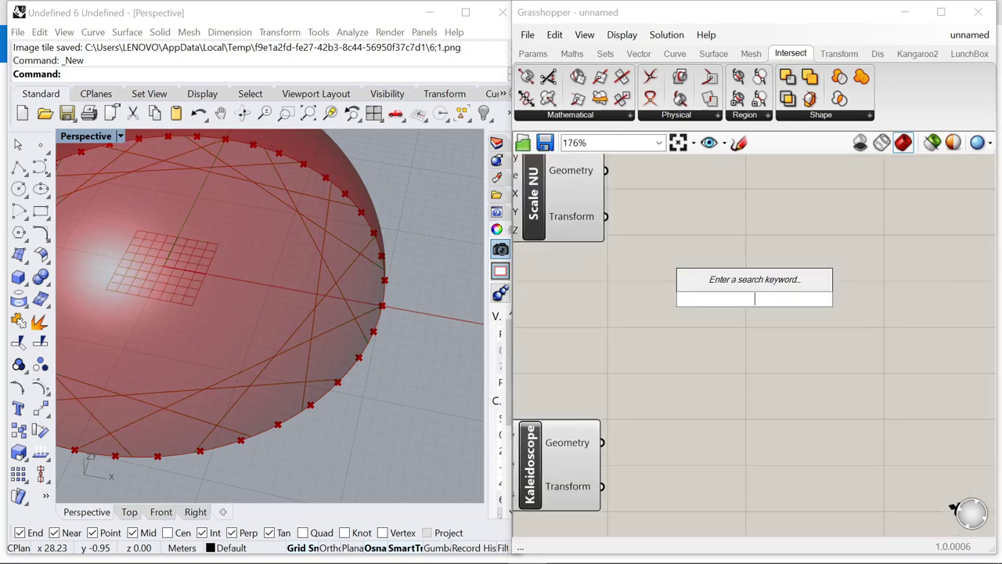
{"action": "type", "text": "project"}
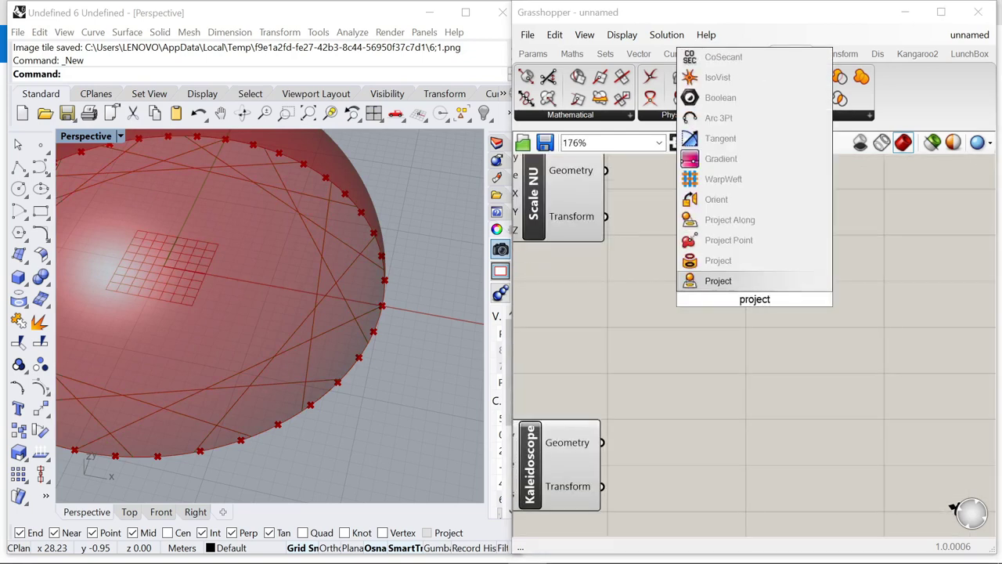
{"action": "left_click", "coordinate": [727, 263]}
Step: Connect the Kaleidoscope's Geometry to Project's Curve input and the Scale NU Geometry to its Brep input
{"action": "scroll", "coordinate": [691, 245], "scroll_direction": "down", "scroll_amount": 1}
{"action": "left_click", "coordinate": [690, 245]}
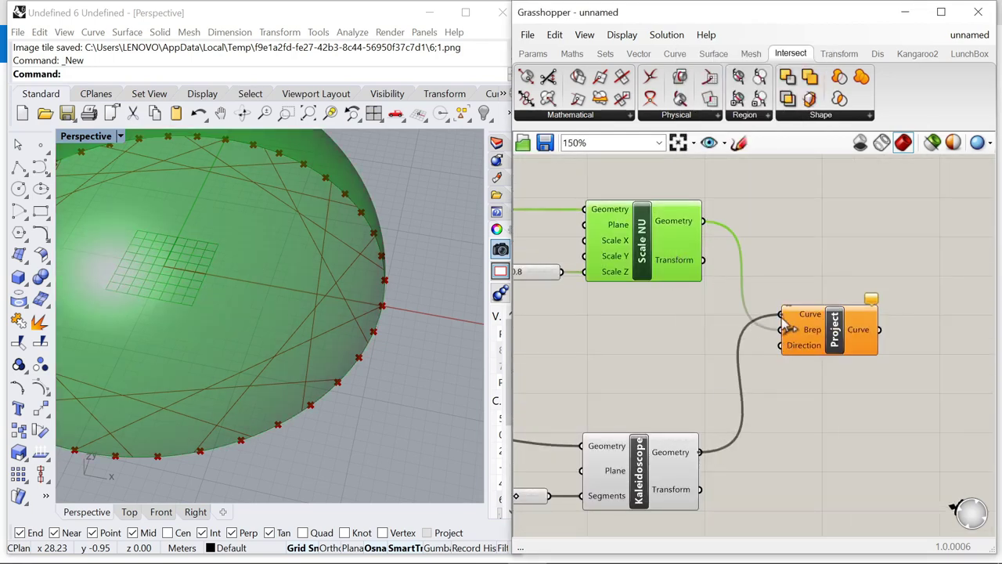
{"action": "left_click_drag", "start_coordinate": [787, 329], "coordinate": [783, 330]}
{"action": "left_click", "coordinate": [798, 427]}
{"action": "scroll", "coordinate": [798, 427], "scroll_direction": "down", "scroll_amount": 3}
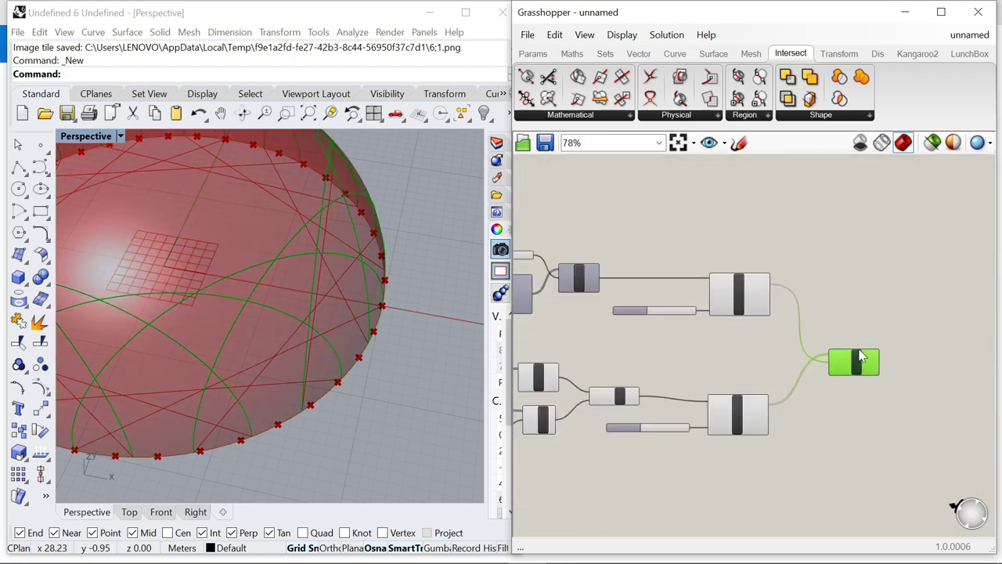
Step: Turn off the preview of every component except Project
{"action": "scroll", "coordinate": [872, 296], "scroll_direction": "down", "scroll_amount": 5}
{"action": "left_click_drag", "start_coordinate": [840, 399], "coordinate": [638, 241]}
{"action": "right_click", "coordinate": [674, 214]}
{"action": "left_click", "coordinate": [716, 239]}
{"action": "left_click", "coordinate": [857, 259]}
{"action": "left_click", "coordinate": [865, 322]}
Step: Raise the slider driving the Kaleidoscope's Segments to 20 and inspect the projected arcs
{"action": "scroll", "coordinate": [866, 333], "scroll_direction": "up", "scroll_amount": 4}
{"action": "right_click_drag", "start_coordinate": [310, 342], "coordinate": [237, 303]}
{"action": "scroll", "coordinate": [841, 335], "scroll_direction": "down", "scroll_amount": 3}
{"action": "scroll", "coordinate": [744, 373], "scroll_direction": "up", "scroll_amount": 4}
{"action": "scroll", "coordinate": [746, 379], "scroll_direction": "up", "scroll_amount": 2}
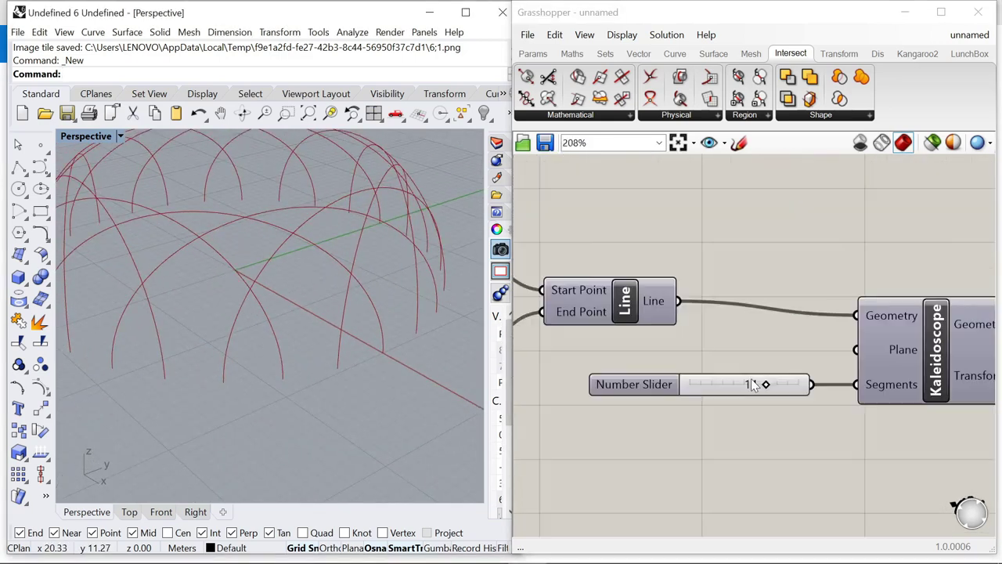
{"action": "left_click_drag", "start_coordinate": [765, 383], "coordinate": [798, 394]}
{"action": "right_click_drag", "start_coordinate": [391, 378], "coordinate": [280, 362]}
{"action": "scroll", "coordinate": [699, 303], "scroll_direction": "down", "scroll_amount": 4}
{"action": "right_click_drag", "start_coordinate": [367, 315], "coordinate": [318, 312]}
Step: Adjust the second List Item's index slider, trying 32 and then lower values, to reshape the projected arcs
{"action": "scroll", "coordinate": [854, 310], "scroll_direction": "down", "scroll_amount": 6}
{"action": "scroll", "coordinate": [693, 314], "scroll_direction": "up", "scroll_amount": 12}
{"action": "scroll", "coordinate": [762, 319], "scroll_direction": "down", "scroll_amount": 7}
{"action": "scroll", "coordinate": [910, 353], "scroll_direction": "up", "scroll_amount": 6}
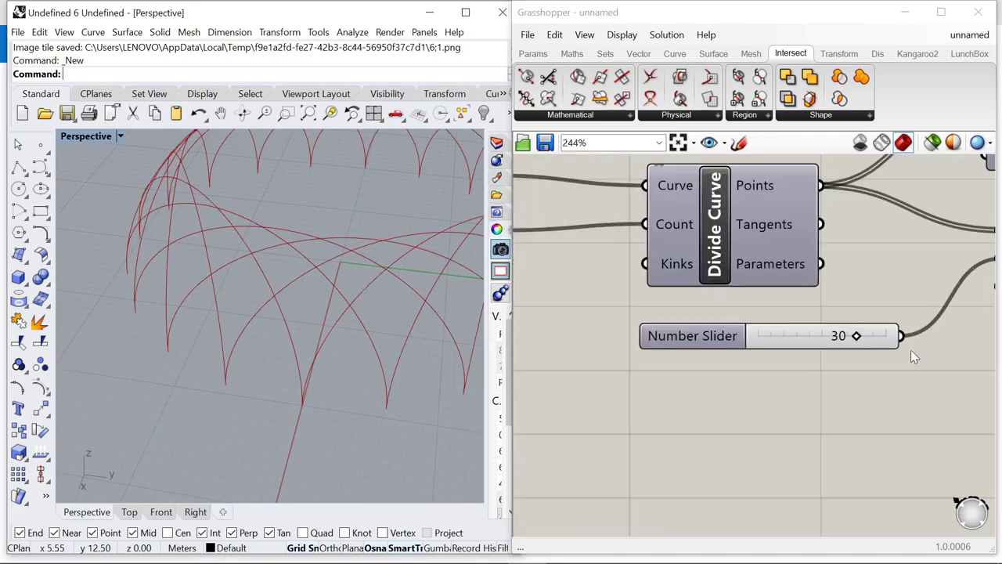
{"action": "scroll", "coordinate": [911, 357], "scroll_direction": "up", "scroll_amount": 3}
{"action": "mouse_move", "coordinate": [835, 331]}
{"action": "left_mouse_down"}
{"action": "mouse_move", "coordinate": [787, 333]}
{"action": "mouse_move", "coordinate": [847, 333]}
{"action": "left_mouse_up"}
{"action": "scroll", "coordinate": [360, 311], "scroll_direction": "down", "scroll_amount": 4}
{"action": "scroll", "coordinate": [360, 312], "scroll_direction": "up", "scroll_amount": 4}
{"action": "right_click_drag", "start_coordinate": [415, 338], "coordinate": [348, 329]}
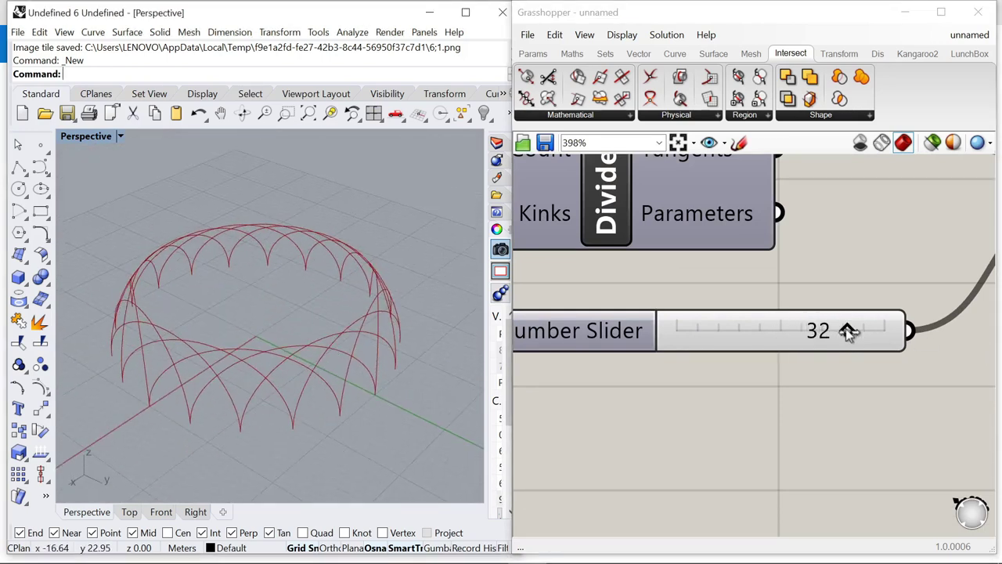
{"action": "left_click_drag", "start_coordinate": [848, 332], "coordinate": [826, 333]}
{"action": "scroll", "coordinate": [812, 266], "scroll_direction": "down", "scroll_amount": 6}
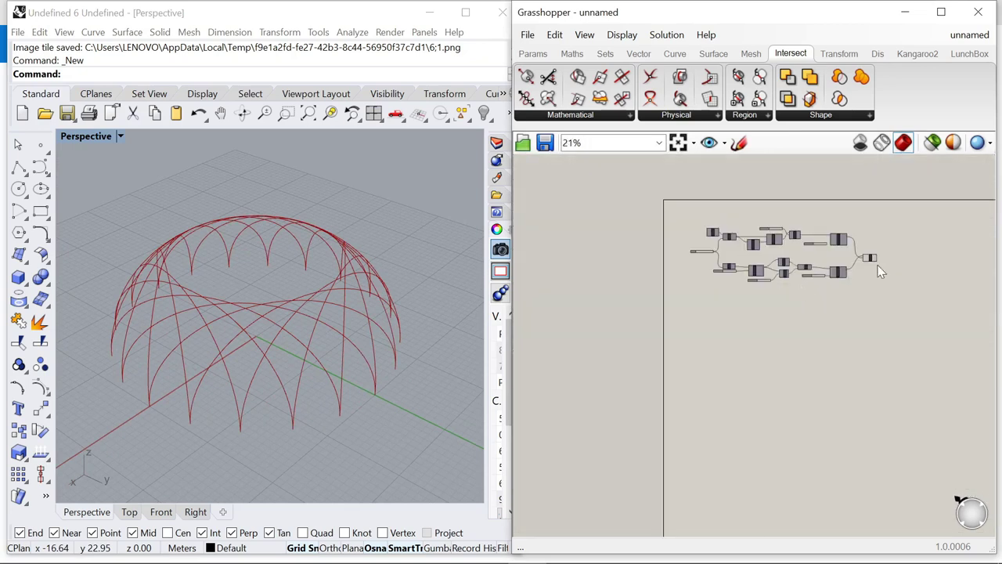
Step: Raise the maximum of the slider driving the Kaleidoscope's Segments and adjust its segment count
{"action": "scroll", "coordinate": [818, 243], "scroll_direction": "up", "scroll_amount": 4}
{"action": "scroll", "coordinate": [691, 373], "scroll_direction": "down", "scroll_amount": 3}
{"action": "scroll", "coordinate": [779, 383], "scroll_direction": "up", "scroll_amount": 6}
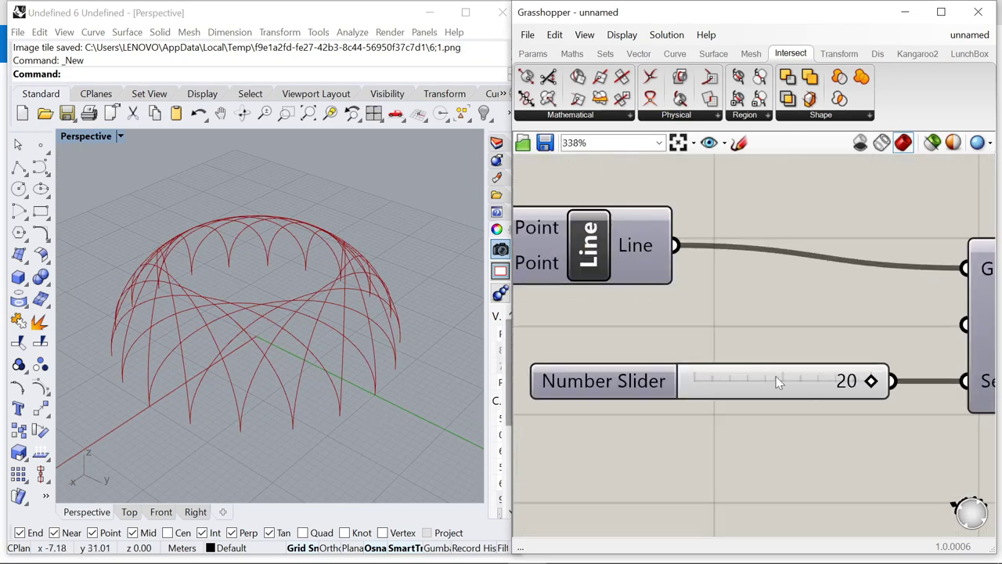
{"action": "scroll", "coordinate": [870, 376], "scroll_direction": "down", "scroll_amount": 2}
{"action": "scroll", "coordinate": [877, 368], "scroll_direction": "up", "scroll_amount": 1}
{"action": "double_click", "coordinate": [644, 360]}
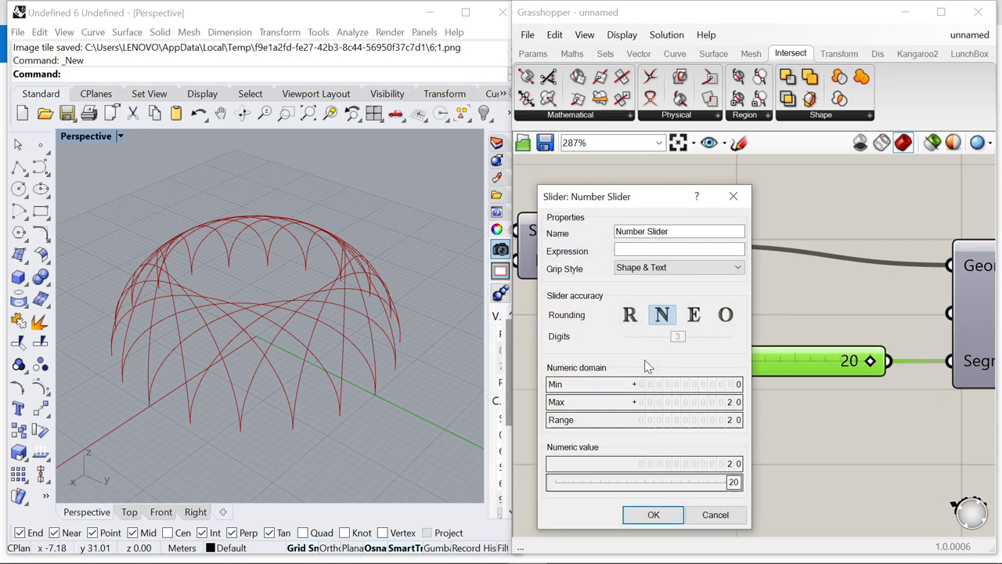
{"action": "double_click", "coordinate": [661, 410]}
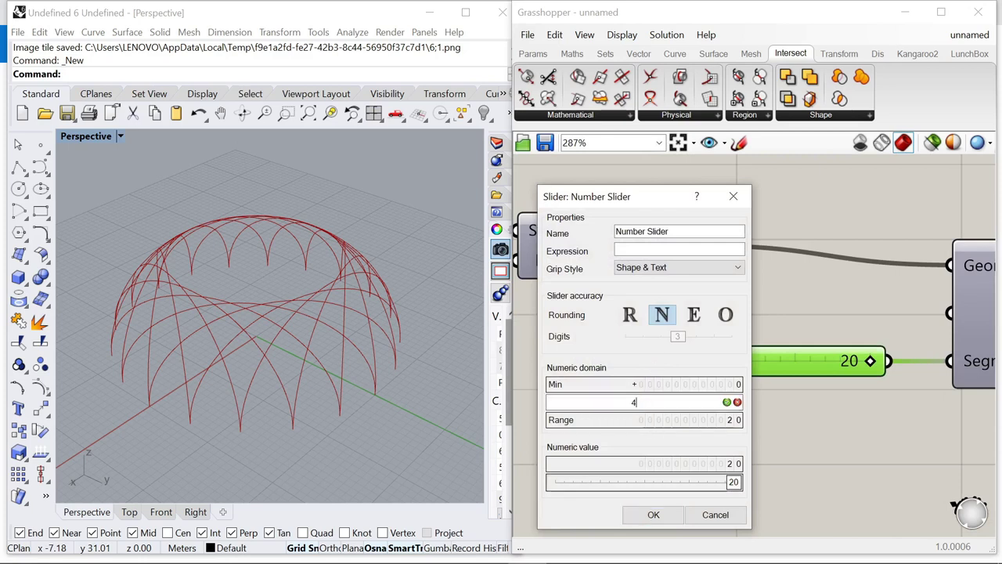
{"action": "left_click", "coordinate": [677, 514]}
{"action": "left_click_drag", "start_coordinate": [794, 360], "coordinate": [824, 392]}
Step: Set the second List Item's index slider to 13 and inspect the lattice dome
{"action": "scroll", "coordinate": [845, 306], "scroll_direction": "down", "scroll_amount": 8}
{"action": "scroll", "coordinate": [606, 335], "scroll_direction": "up", "scroll_amount": 7}
{"action": "left_click_drag", "start_coordinate": [709, 335], "coordinate": [661, 343]}
{"action": "right_click_drag", "start_coordinate": [285, 376], "coordinate": [337, 352]}
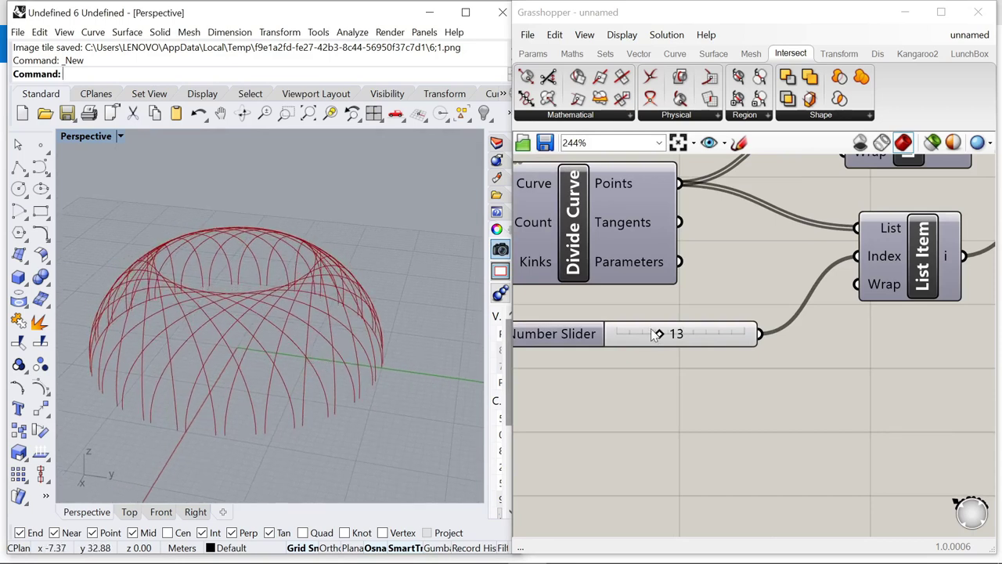
Step: Set the slider driving Scale NU's Scale Z to 0.7
{"action": "scroll", "coordinate": [657, 334], "scroll_direction": "down", "scroll_amount": 5}
{"action": "scroll", "coordinate": [764, 289], "scroll_direction": "up", "scroll_amount": 5}
{"action": "mouse_move", "coordinate": [775, 288]}
{"action": "left_mouse_down"}
{"action": "mouse_move", "coordinate": [763, 295]}
{"action": "mouse_move", "coordinate": [800, 304]}
{"action": "mouse_move", "coordinate": [771, 306]}
{"action": "left_mouse_up"}
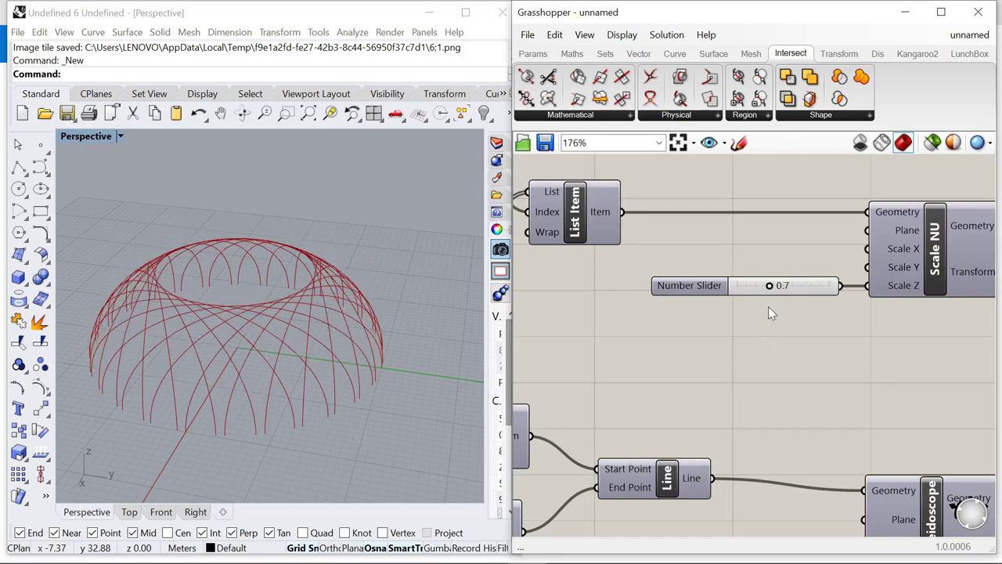
Step: Reduce the slider driving the Kaleidoscope's Segments to 2
{"action": "scroll", "coordinate": [677, 264], "scroll_direction": "down", "scroll_amount": 6}
{"action": "scroll", "coordinate": [790, 328], "scroll_direction": "up", "scroll_amount": 6}
{"action": "scroll", "coordinate": [789, 327], "scroll_direction": "down", "scroll_amount": 2}
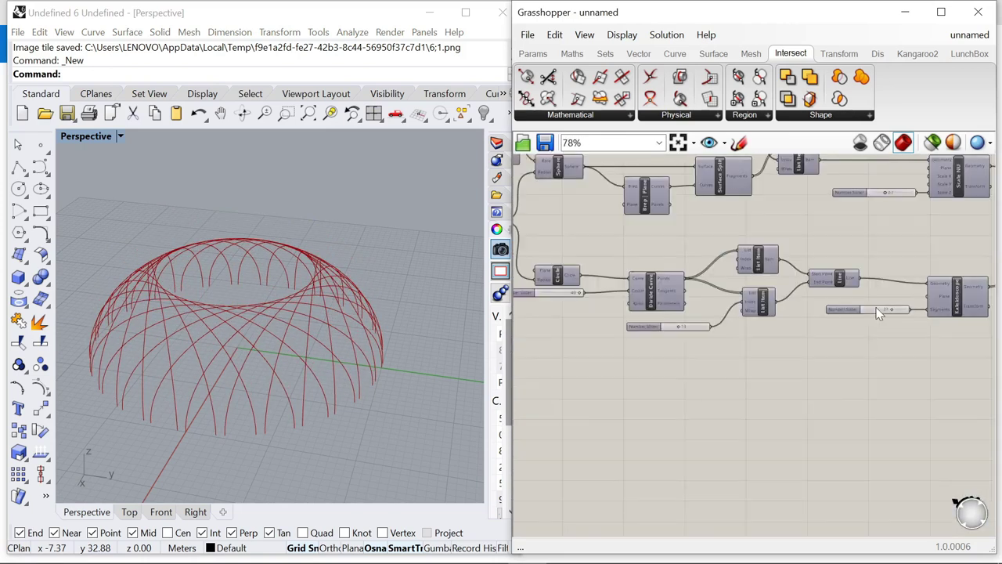
{"action": "scroll", "coordinate": [777, 316], "scroll_direction": "up", "scroll_amount": 7}
{"action": "left_click_drag", "start_coordinate": [769, 331], "coordinate": [662, 336]}
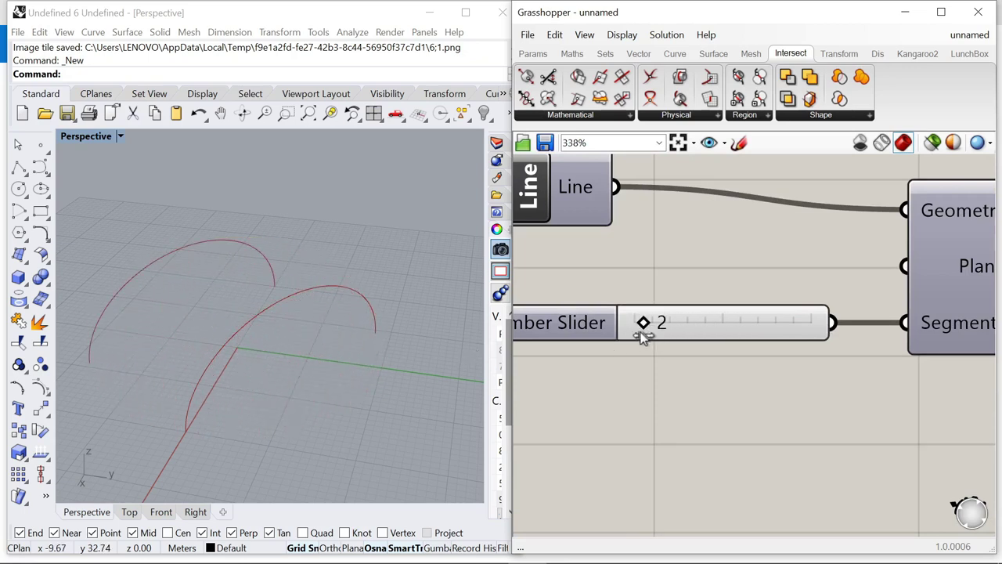
{"action": "scroll", "coordinate": [786, 265], "scroll_direction": "down", "scroll_amount": 6}
{"action": "scroll", "coordinate": [662, 309], "scroll_direction": "up", "scroll_amount": 6}
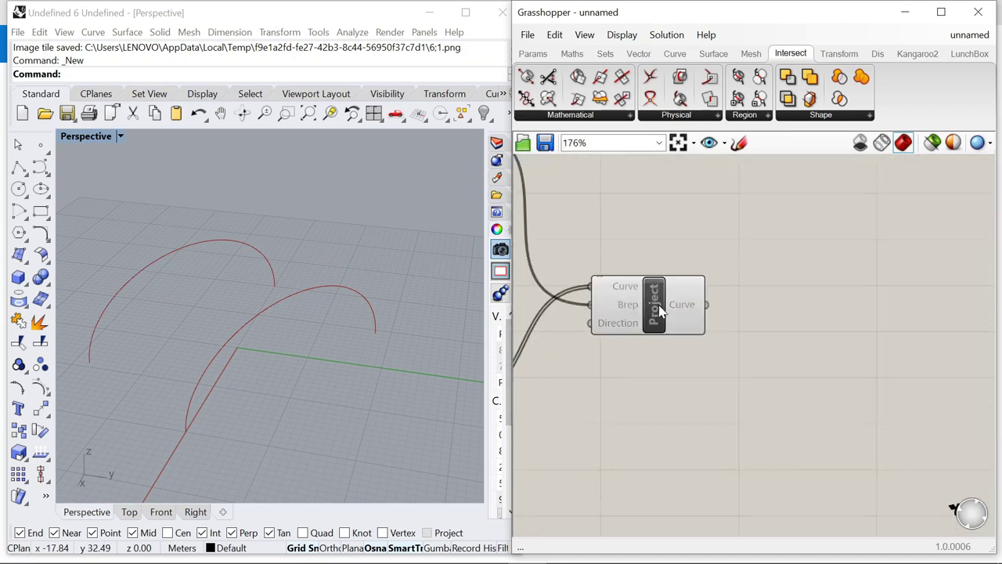
Step: Add a Sweep1 component after the Project component
{"action": "left_click", "coordinate": [660, 311]}
{"action": "left_click", "coordinate": [808, 265]}
{"action": "scroll", "coordinate": [808, 265], "scroll_direction": "down", "scroll_amount": 3}
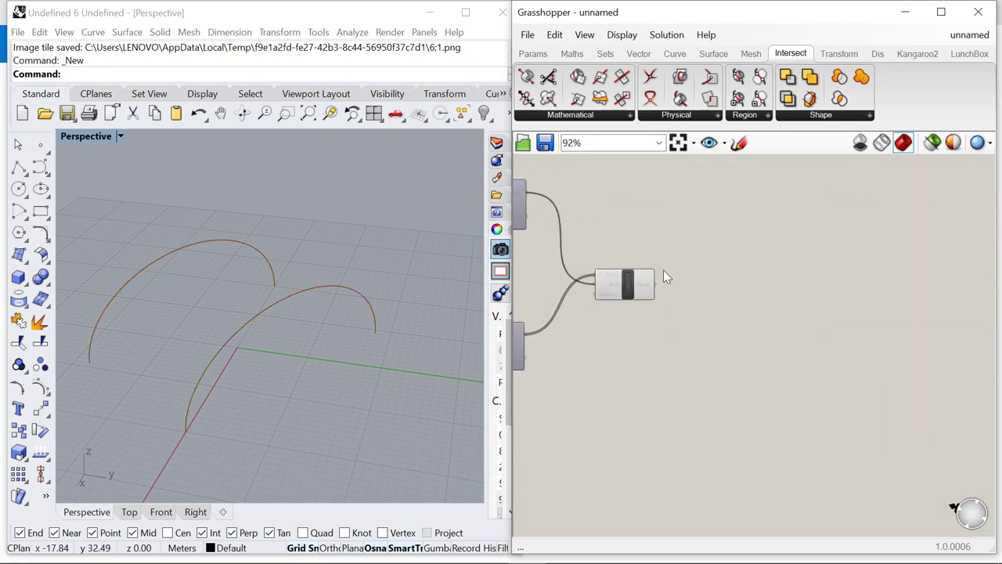
{"action": "scroll", "coordinate": [662, 274], "scroll_direction": "up", "scroll_amount": 3}
{"action": "double_click", "coordinate": [800, 278]}
{"action": "type", "text": "sweep"}
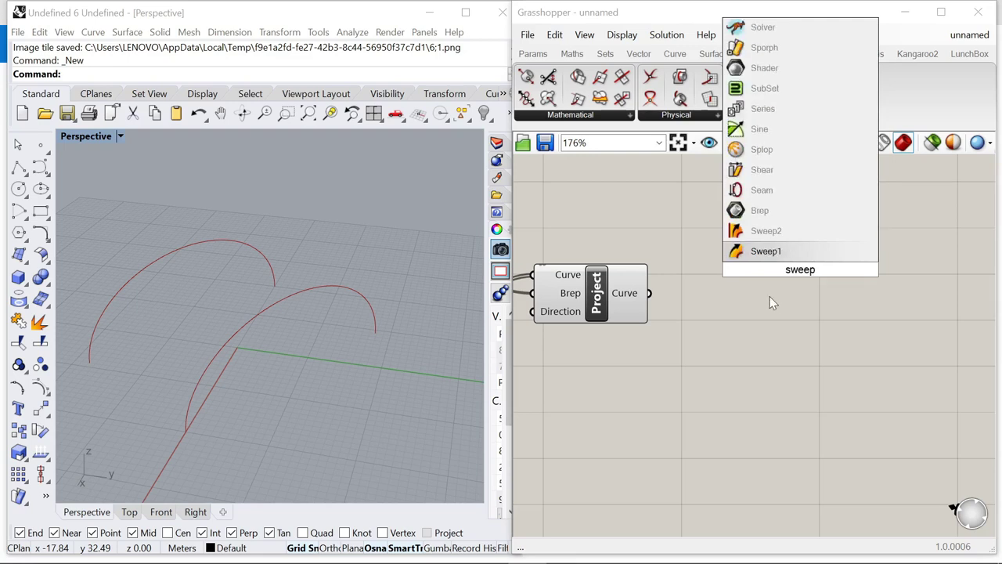
{"action": "left_click", "coordinate": [752, 255]}
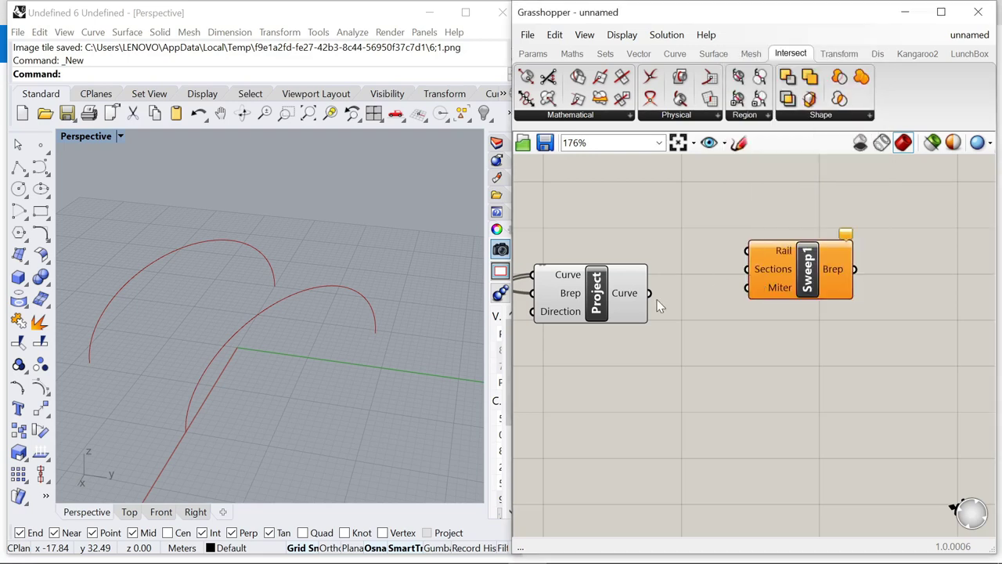
Step: Connect Project's Curve output to Sweep1's Rail input and move Sweep1 farther away from Project
{"action": "scroll", "coordinate": [725, 260], "scroll_direction": "down", "scroll_amount": 2}
{"action": "right_click_drag", "start_coordinate": [783, 259], "coordinate": [698, 292]}
{"action": "left_click_drag", "start_coordinate": [702, 295], "coordinate": [946, 322]}
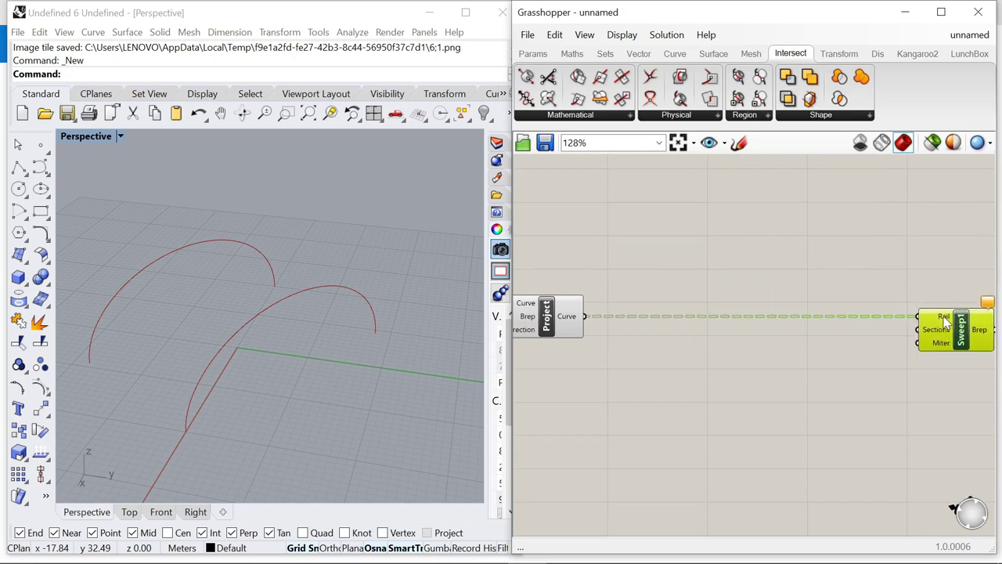
{"action": "scroll", "coordinate": [943, 320], "scroll_direction": "up", "scroll_amount": 2}
Step: Add a Perp Frame component between Project and Sweep1
{"action": "scroll", "coordinate": [771, 321], "scroll_direction": "down", "scroll_amount": 4}
{"action": "scroll", "coordinate": [775, 320], "scroll_direction": "up", "scroll_amount": 2}
{"action": "double_click", "coordinate": [775, 321]}
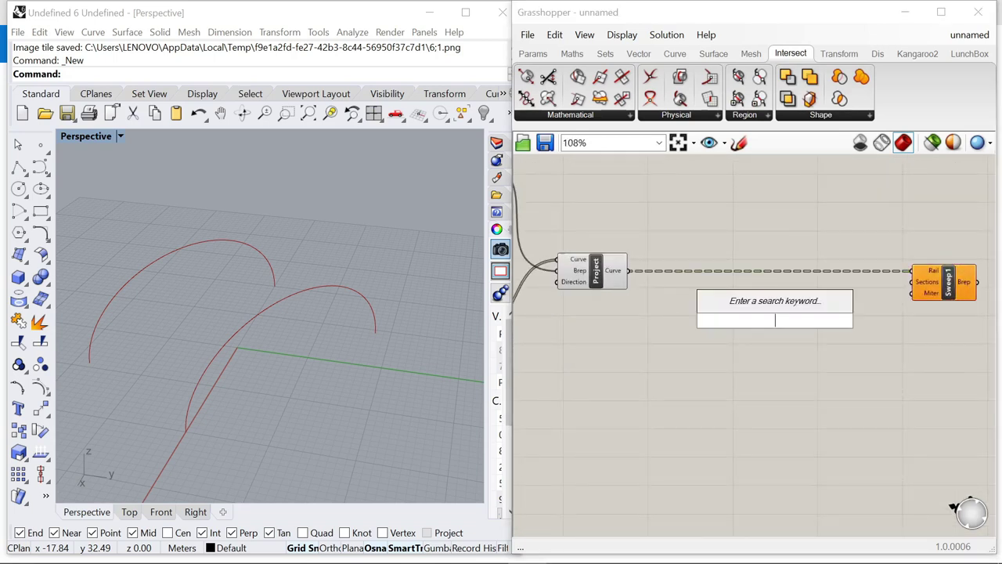
{"action": "type", "text": "per"}
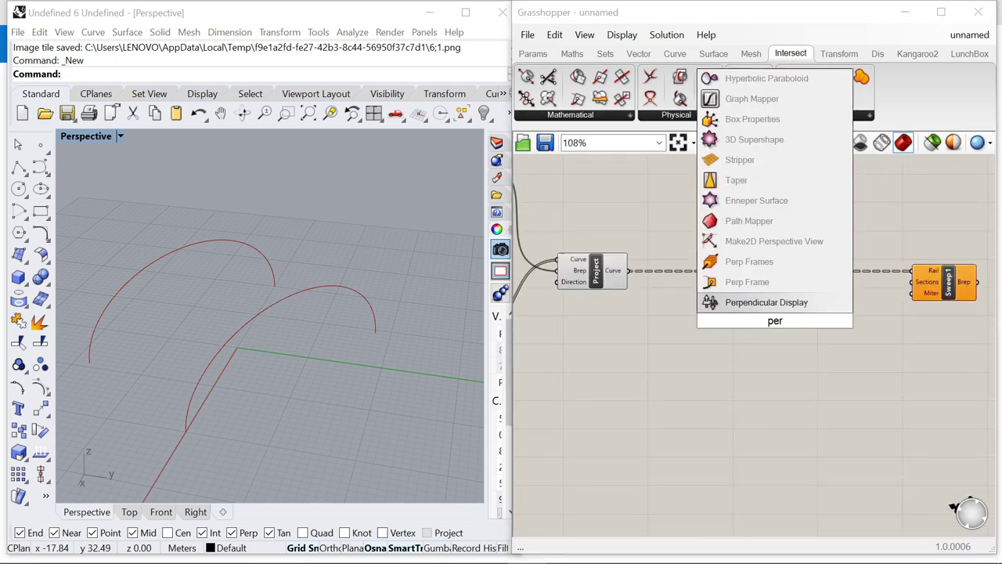
{"action": "left_click", "coordinate": [747, 282]}
Step: Connect Project's Curve output to Perp Frame's Curve input and reparameterize that input
{"action": "scroll", "coordinate": [629, 278], "scroll_direction": "up", "scroll_amount": 1}
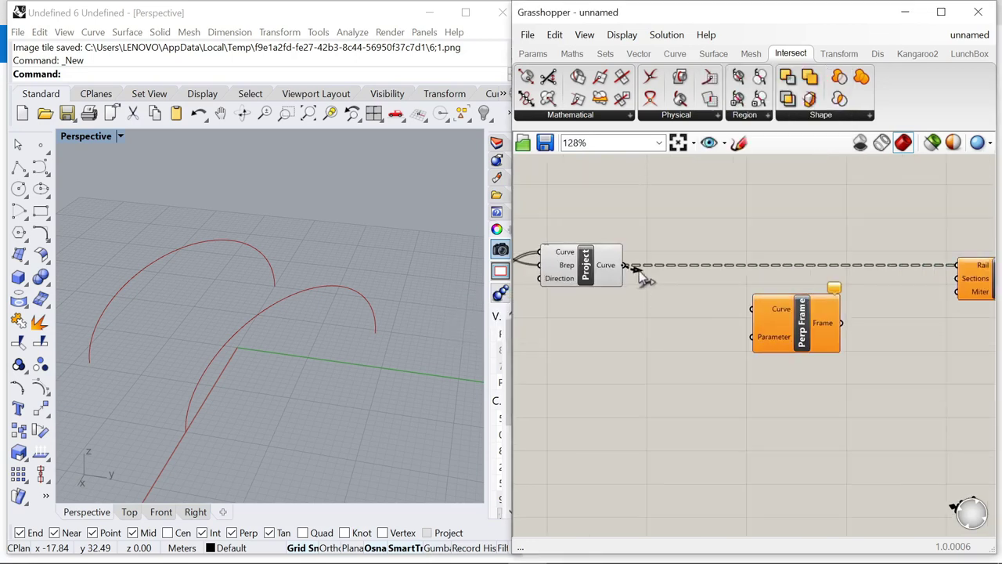
{"action": "scroll", "coordinate": [758, 315], "scroll_direction": "up", "scroll_amount": 3}
{"action": "right_click", "coordinate": [779, 308]}
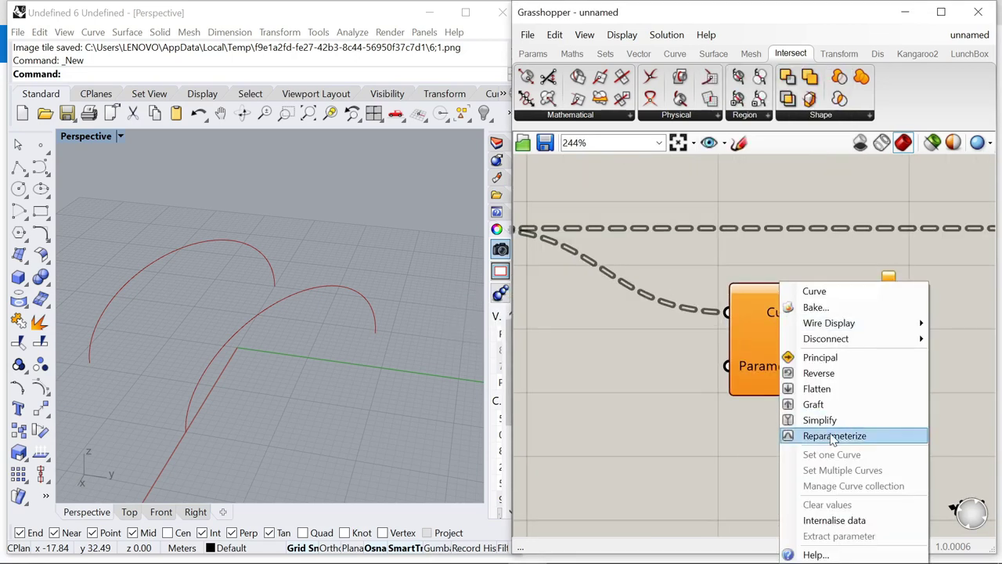
{"action": "left_click", "coordinate": [835, 436]}
{"action": "scroll", "coordinate": [763, 331], "scroll_direction": "down", "scroll_amount": 3}
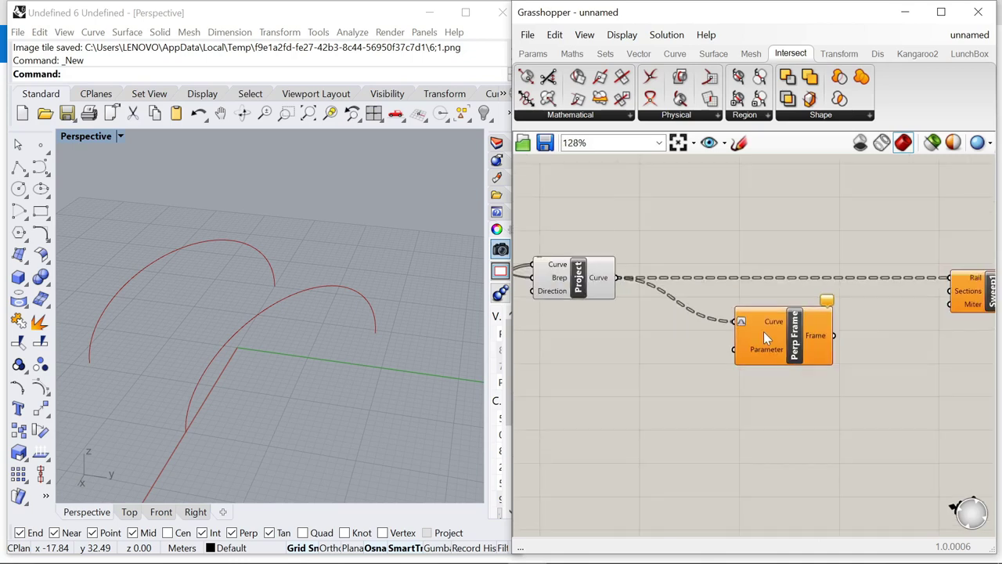
Step: Create a number slider from 0 to 1.0 set to 0.0 and connect it to Perp Frame's Parameter input
{"action": "scroll", "coordinate": [781, 326], "scroll_direction": "up", "scroll_amount": 2}
{"action": "scroll", "coordinate": [743, 319], "scroll_direction": "down", "scroll_amount": 2}
{"action": "scroll", "coordinate": [615, 454], "scroll_direction": "up", "scroll_amount": 2}
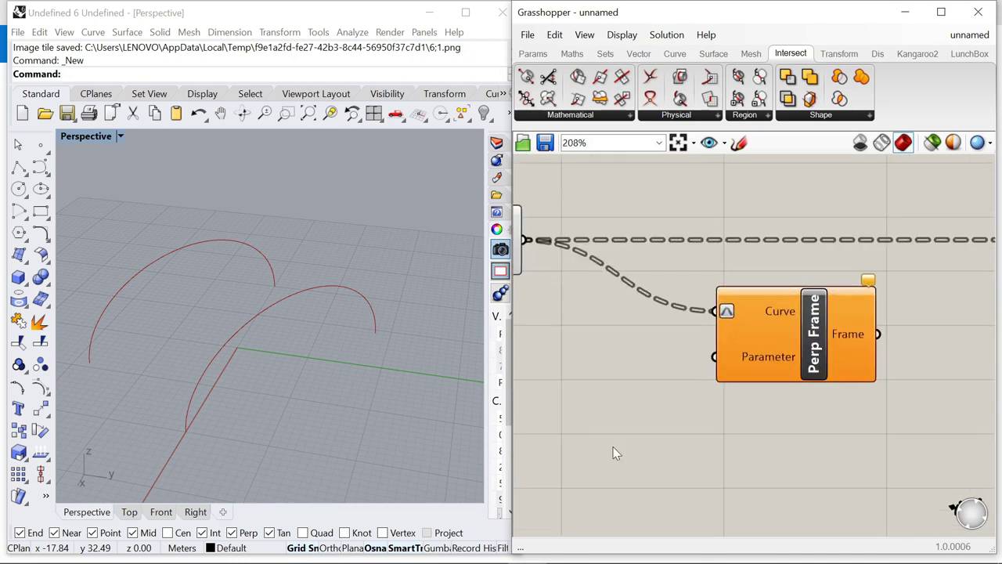
{"action": "double_click", "coordinate": [615, 448]}
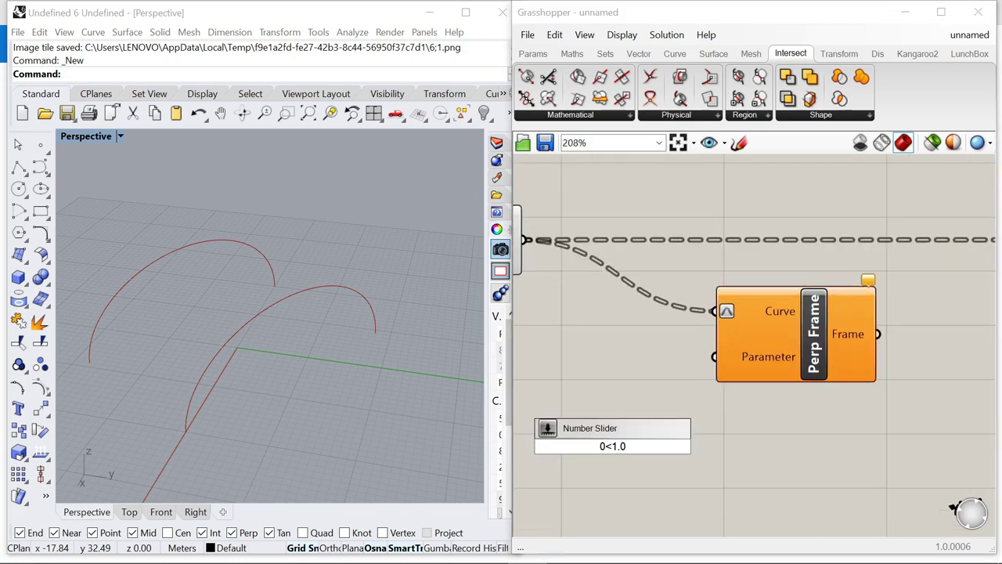
{"action": "type", "text": "0<1.0"}
{"action": "key", "text": "Return"}
{"action": "scroll", "coordinate": [733, 452], "scroll_direction": "down", "scroll_amount": 2}
{"action": "left_click_drag", "start_coordinate": [748, 423], "coordinate": [734, 399]}
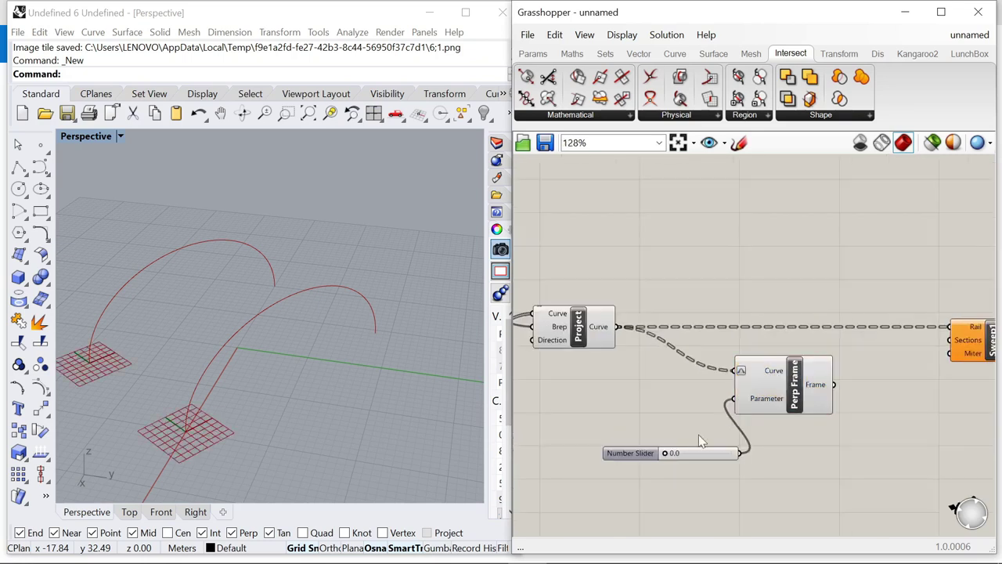
{"action": "left_click_drag", "start_coordinate": [633, 451], "coordinate": [631, 404]}
Step: Add an Orient component and place it below Sweep1, clear of Perp Frame
{"action": "right_click_drag", "start_coordinate": [962, 359], "coordinate": [800, 367]}
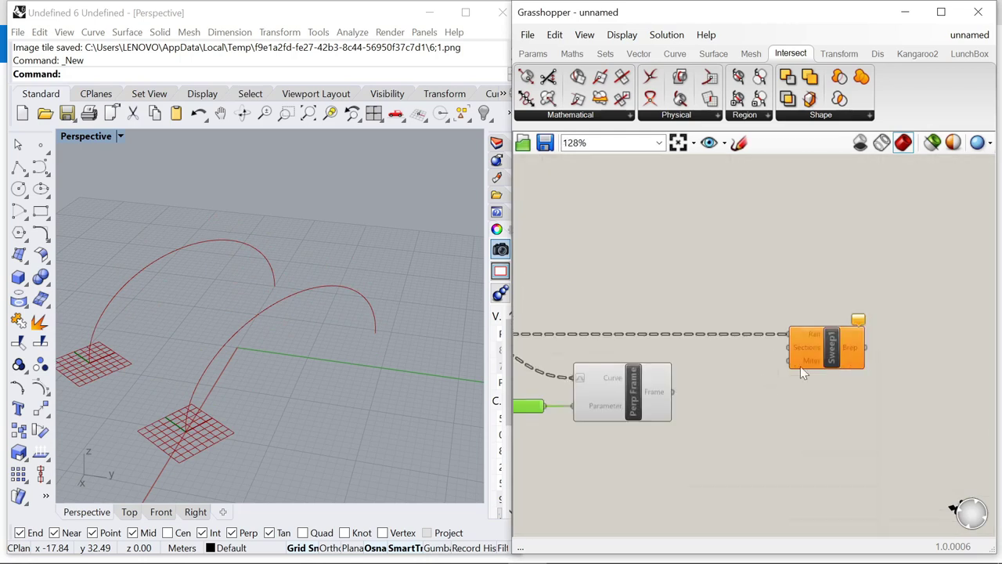
{"action": "double_click", "coordinate": [764, 437]}
{"action": "type", "text": "ori"}
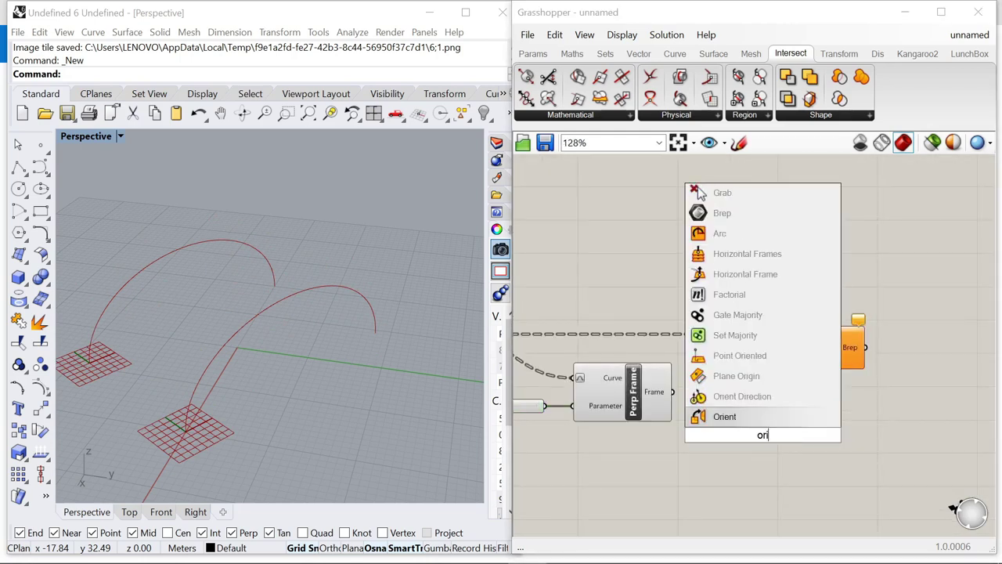
{"action": "key", "text": "Return"}
{"action": "scroll", "coordinate": [720, 438], "scroll_direction": "up", "scroll_amount": 4}
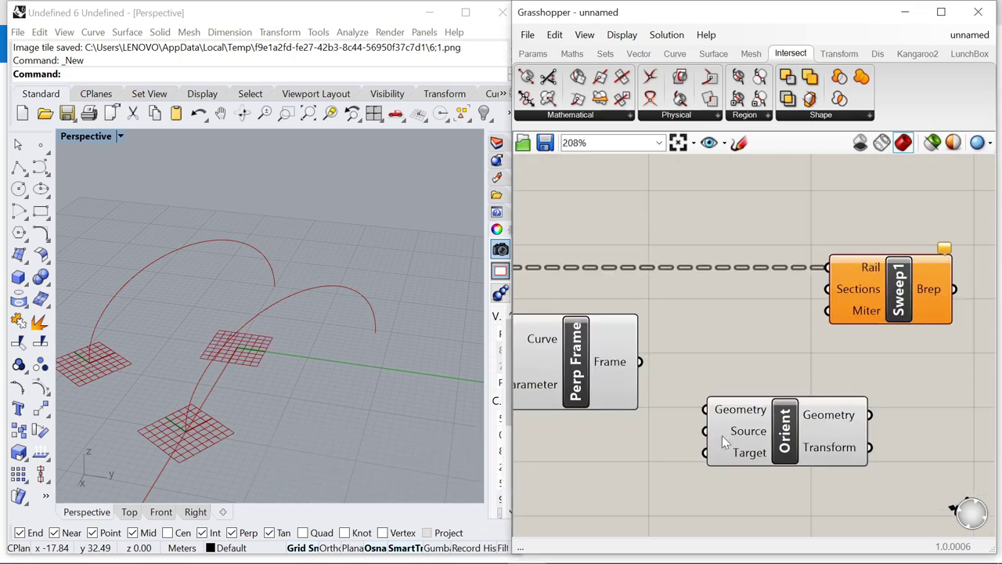
{"action": "left_click", "coordinate": [569, 353]}
{"action": "left_click", "coordinate": [675, 336]}
{"action": "scroll", "coordinate": [689, 334], "scroll_direction": "down", "scroll_amount": 4}
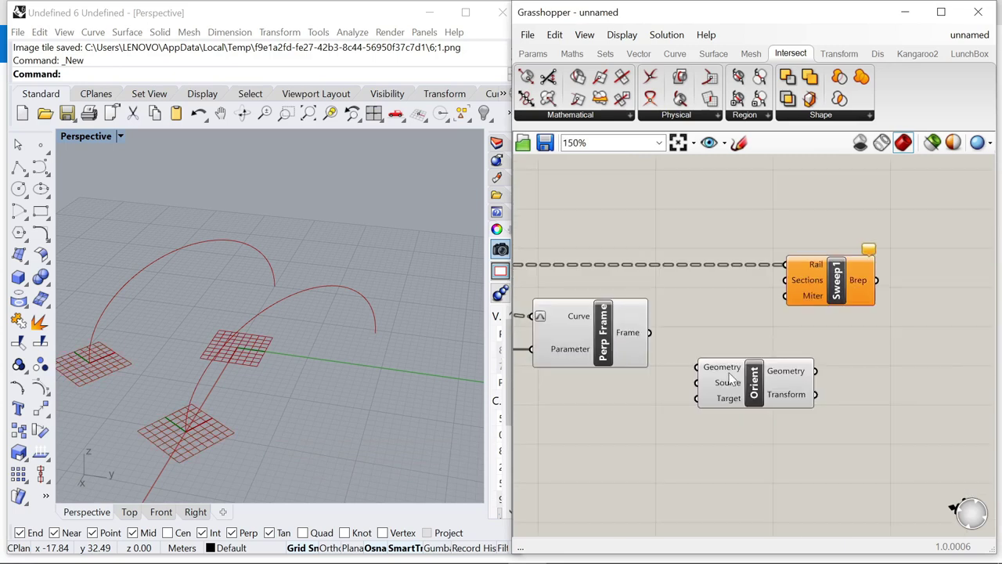
{"action": "scroll", "coordinate": [731, 383], "scroll_direction": "up", "scroll_amount": 2}
{"action": "left_click_drag", "start_coordinate": [717, 358], "coordinate": [822, 365]}
{"action": "left_click", "coordinate": [739, 385]}
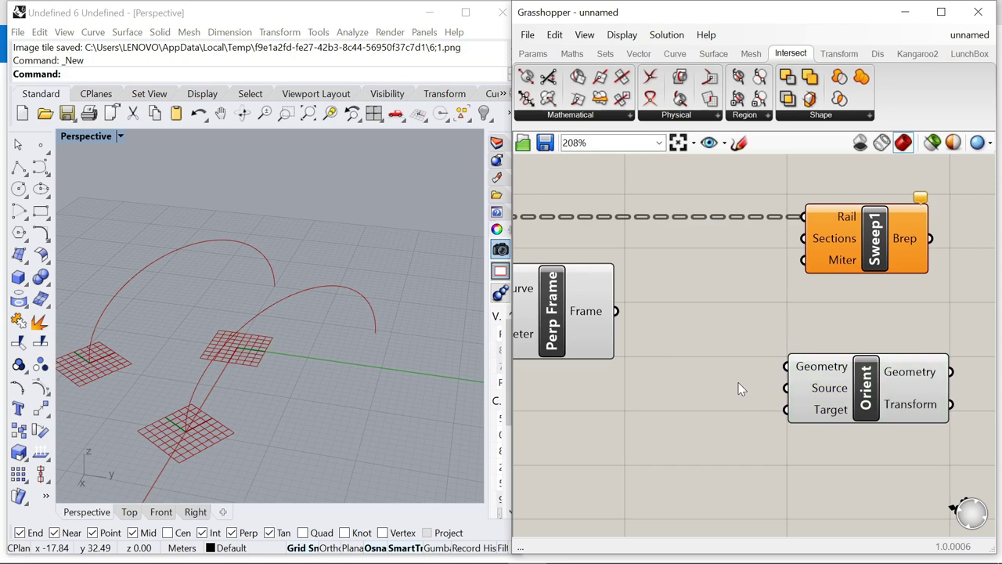
Step: Draw a closed rectangular polyline of 1 m by 0.2 m along the red axis in Rhino, away from the curves, and select it
{"action": "right_click_drag", "start_coordinate": [439, 356], "coordinate": [204, 345]}
{"action": "scroll", "coordinate": [321, 313], "scroll_direction": "up", "scroll_amount": 10}
{"action": "right_click_drag", "start_coordinate": [344, 318], "coordinate": [314, 323]}
{"action": "scroll", "coordinate": [315, 321], "scroll_direction": "down", "scroll_amount": 10}
{"action": "scroll", "coordinate": [318, 350], "scroll_direction": "up", "scroll_amount": 3}
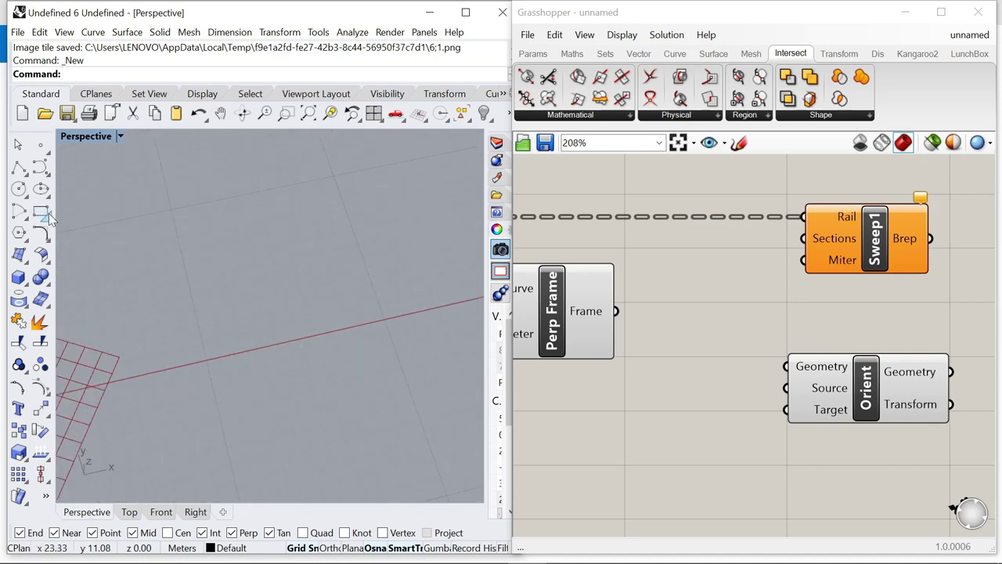
{"action": "left_click", "coordinate": [20, 169]}
{"action": "left_click", "coordinate": [46, 175]}
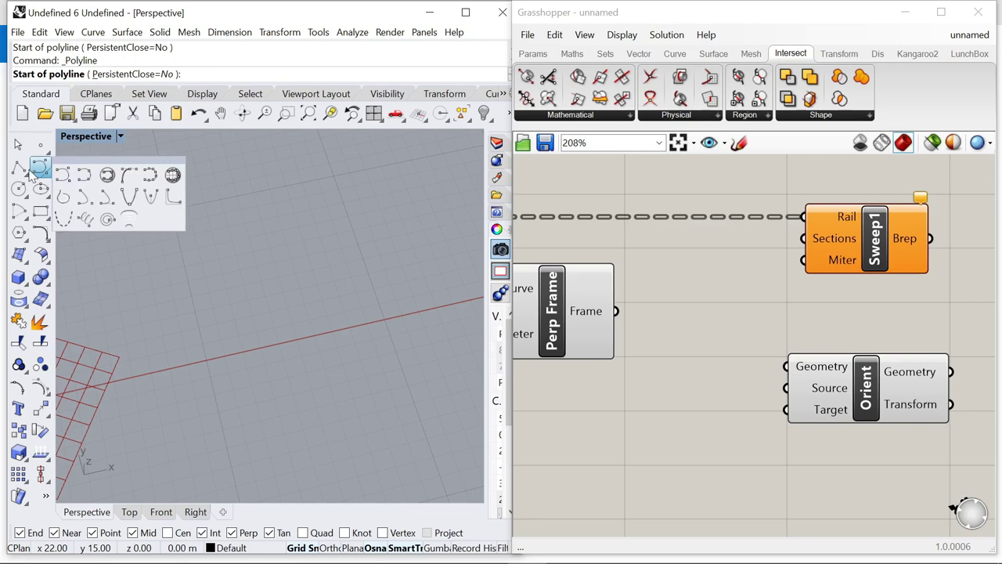
{"action": "left_click", "coordinate": [310, 337]}
{"action": "left_click", "coordinate": [352, 330]}
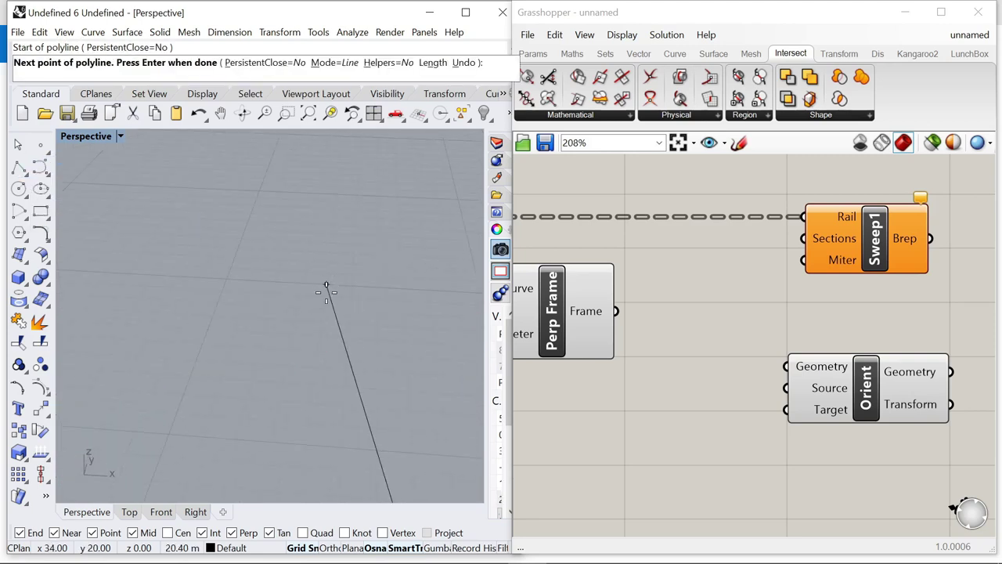
{"action": "left_click", "coordinate": [332, 384]}
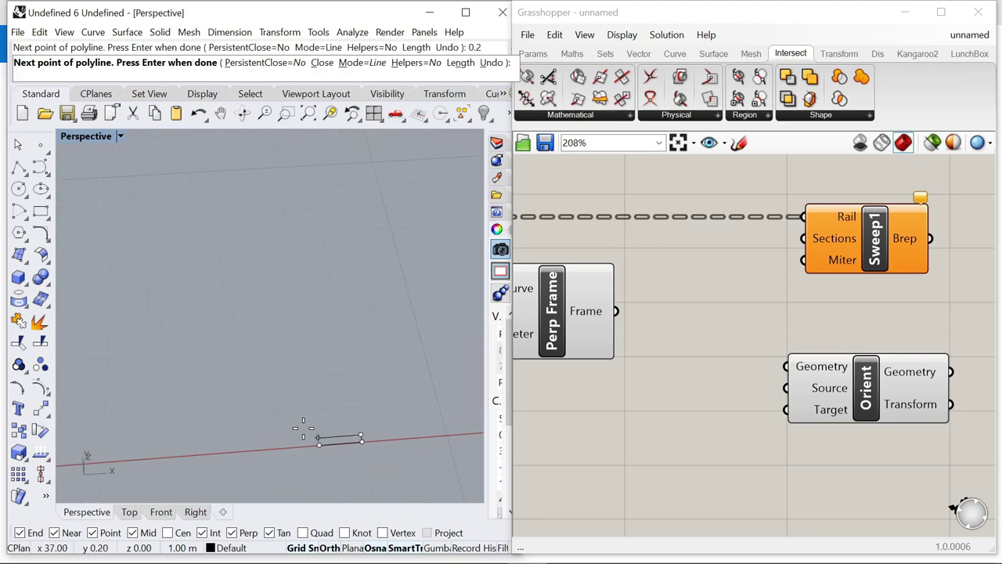
{"action": "left_click", "coordinate": [319, 436]}
{"action": "left_click", "coordinate": [321, 444]}
{"action": "scroll", "coordinate": [345, 450], "scroll_direction": "up", "scroll_amount": 1}
{"action": "left_click", "coordinate": [346, 442]}
{"action": "scroll", "coordinate": [647, 321], "scroll_direction": "down", "scroll_amount": 5}
{"action": "scroll", "coordinate": [662, 360], "scroll_direction": "up", "scroll_amount": 3}
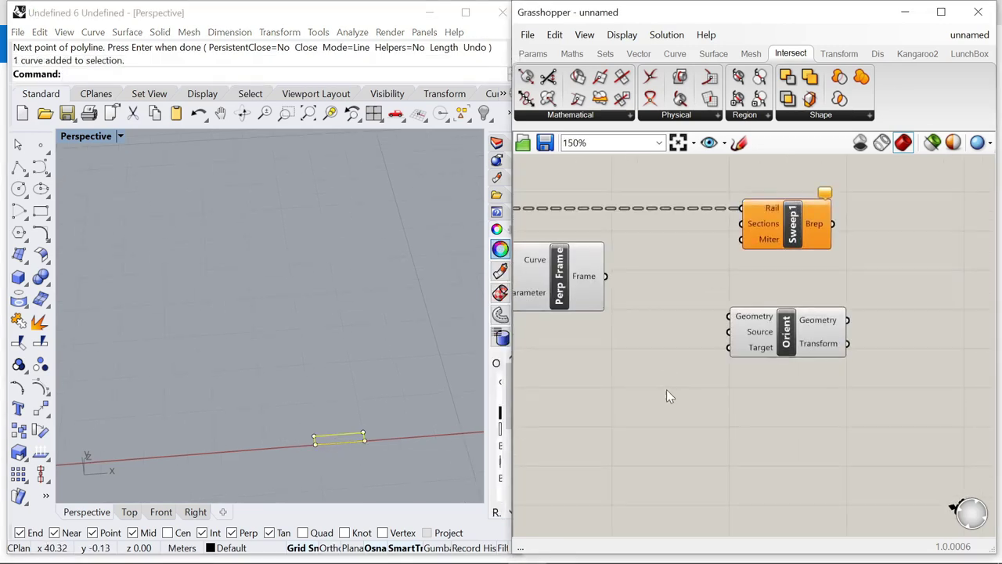
Step: Add a Geometry parameter to the Grasshopper canvas near Orient and set it to reference the drawn rectangle
{"action": "double_click", "coordinate": [666, 407]}
{"action": "left_click", "coordinate": [416, 427]}
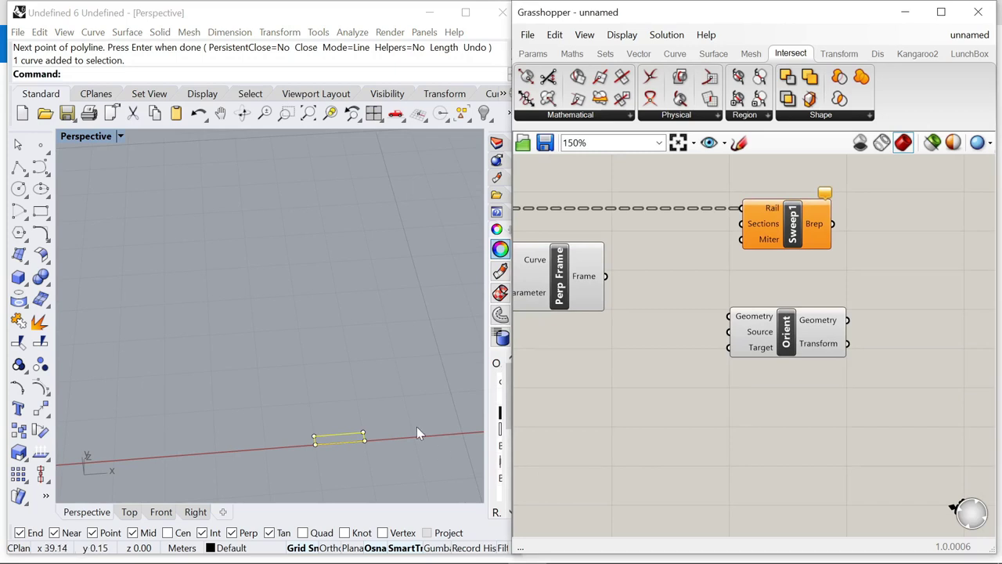
{"action": "double_click", "coordinate": [675, 402]}
{"action": "type", "text": "geometr"}
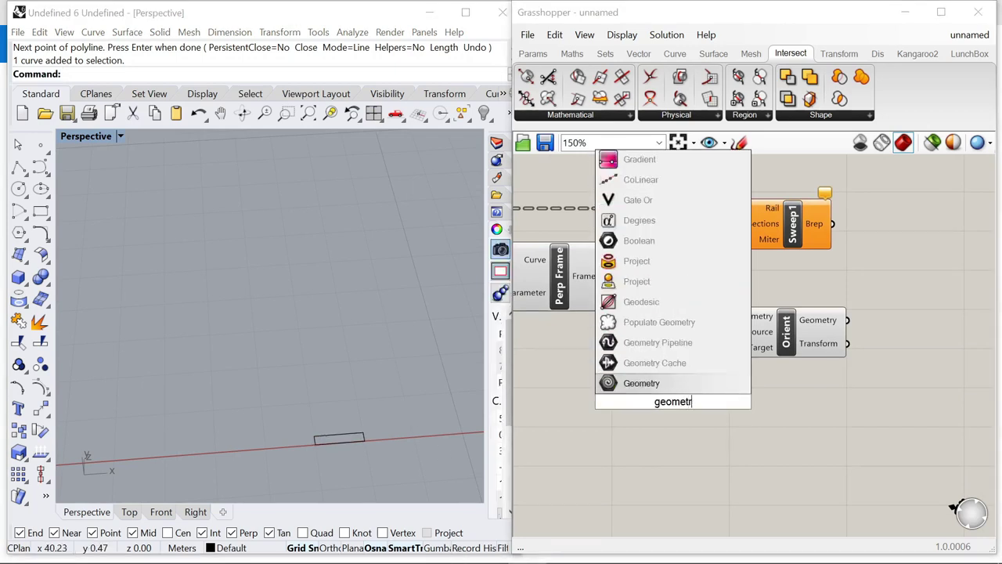
{"action": "left_click", "coordinate": [717, 386]}
{"action": "right_click", "coordinate": [648, 402]}
{"action": "left_click", "coordinate": [662, 404]}
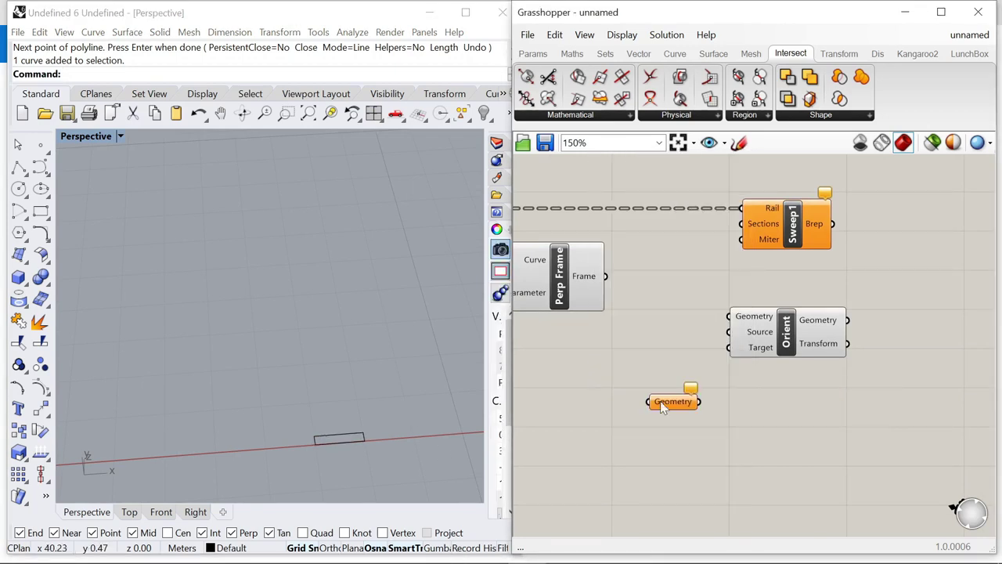
{"action": "right_click", "coordinate": [672, 406]}
{"action": "left_click", "coordinate": [744, 469]}
{"action": "left_click", "coordinate": [345, 442]}
{"action": "key", "text": "Return"}
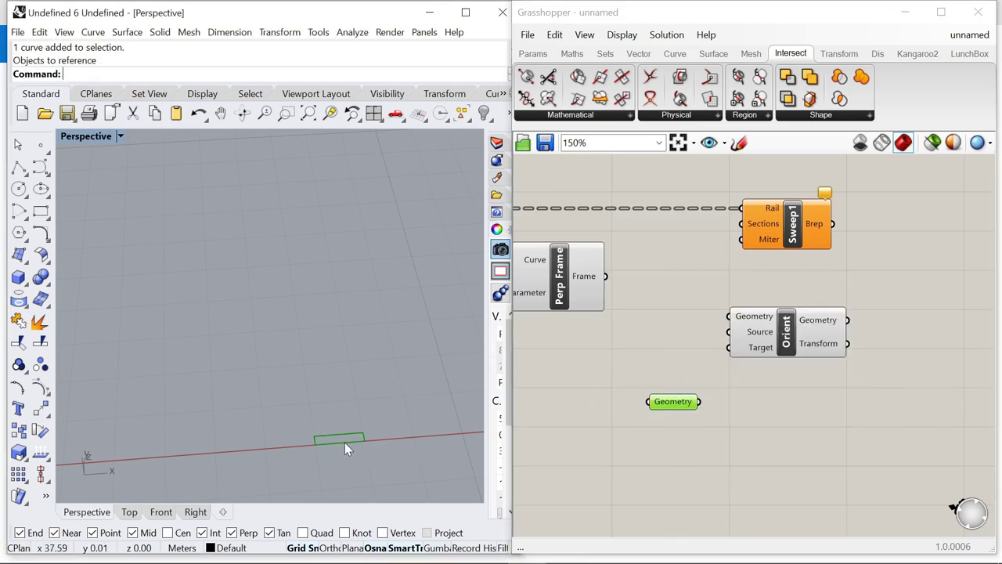
Step: Connect the Geometry parameter to Orient's Geometry input and add an Area component fed by the same parameter
{"action": "left_click_drag", "start_coordinate": [700, 402], "coordinate": [809, 343]}
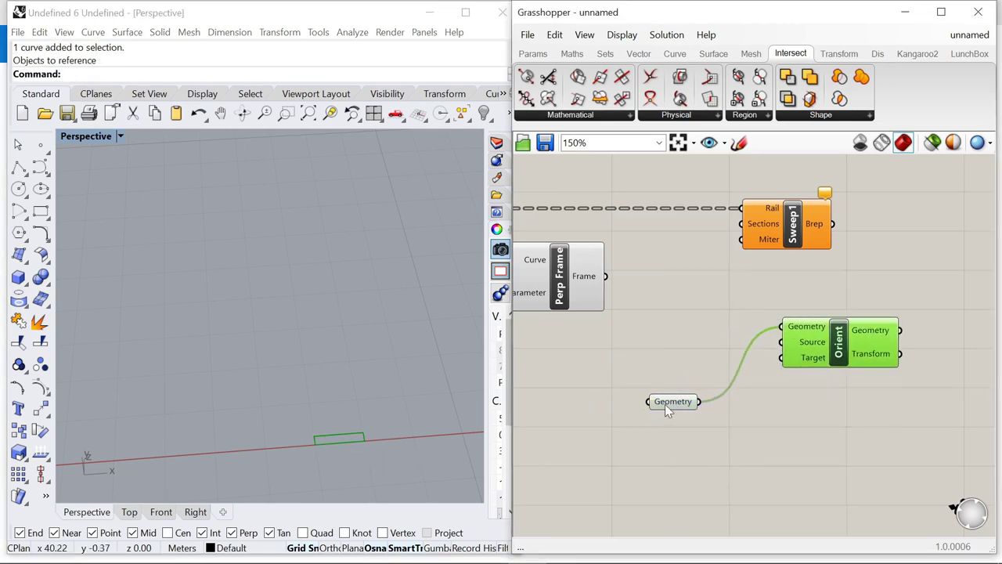
{"action": "left_click_drag", "start_coordinate": [665, 404], "coordinate": [698, 323]}
{"action": "double_click", "coordinate": [700, 394]}
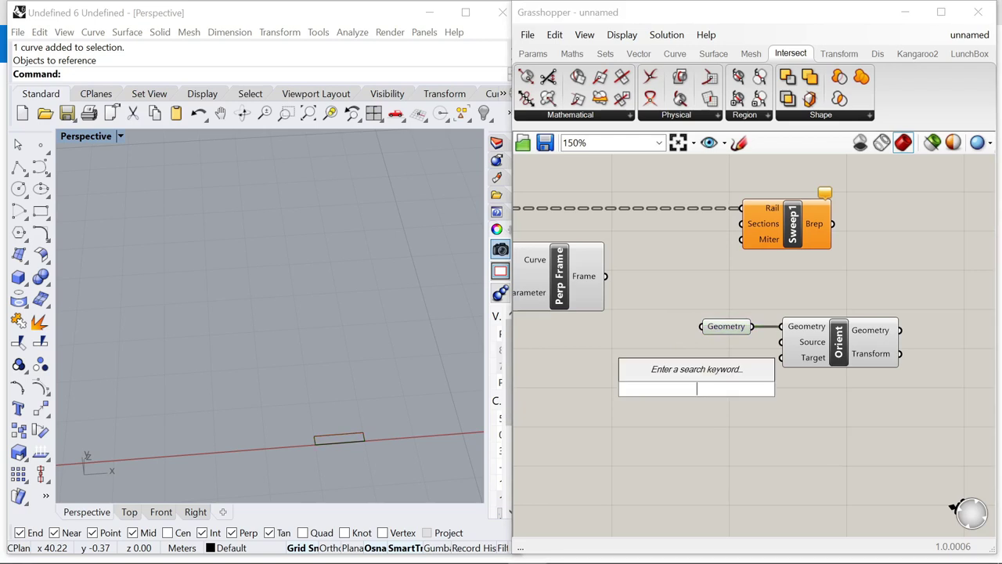
{"action": "type", "text": "area"}
{"action": "key", "text": "Return"}
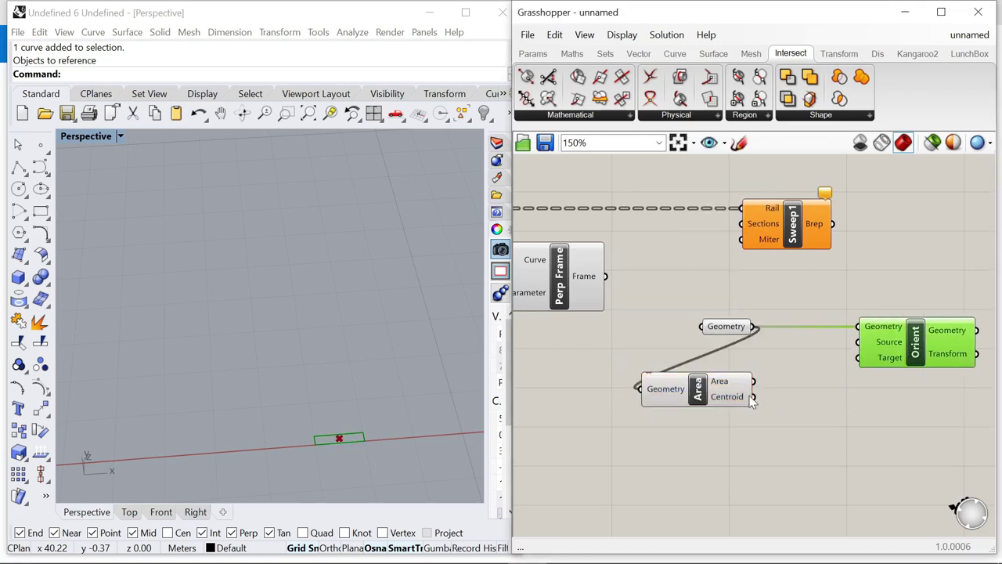
Step: Connect Area's Centroid to Orient's Source and Perp Frame's Frame to Orient's Target, placing Area above the Geometry wire
{"action": "left_click_drag", "start_coordinate": [853, 348], "coordinate": [855, 346]}
{"action": "scroll", "coordinate": [733, 376], "scroll_direction": "down", "scroll_amount": 5}
{"action": "scroll", "coordinate": [866, 371], "scroll_direction": "up", "scroll_amount": 4}
{"action": "left_click_drag", "start_coordinate": [792, 359], "coordinate": [867, 360]}
{"action": "left_click_drag", "start_coordinate": [611, 398], "coordinate": [742, 319]}
{"action": "scroll", "coordinate": [742, 319], "scroll_direction": "down", "scroll_amount": 3}
{"action": "scroll", "coordinate": [616, 346], "scroll_direction": "up", "scroll_amount": 5}
{"action": "scroll", "coordinate": [578, 290], "scroll_direction": "down", "scroll_amount": 1}
{"action": "scroll", "coordinate": [577, 278], "scroll_direction": "down", "scroll_amount": 1}
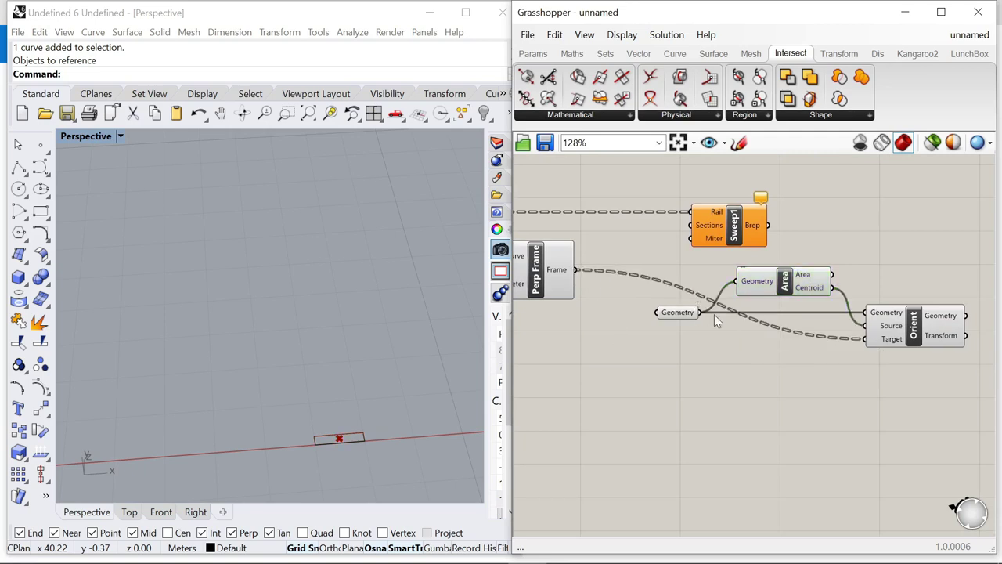
Step: Rearrange the canvas so Sweep1 sits above Orient and the Area and Orient components stand clear of each other
{"action": "left_click_drag", "start_coordinate": [734, 227], "coordinate": [798, 183]}
{"action": "left_click_drag", "start_coordinate": [963, 406], "coordinate": [963, 405]}
{"action": "left_click_drag", "start_coordinate": [907, 329], "coordinate": [887, 282]}
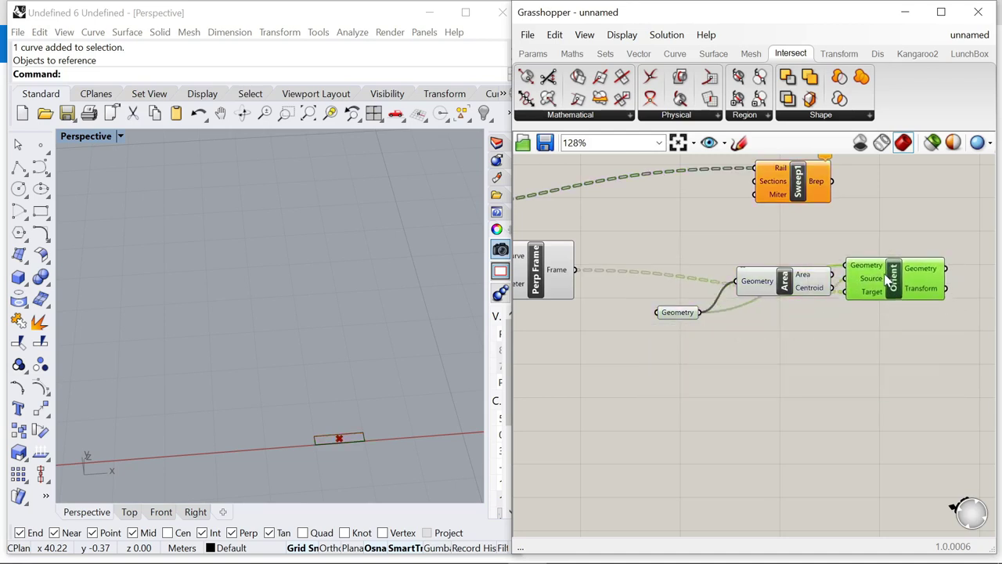
{"action": "left_click_drag", "start_coordinate": [643, 240], "coordinate": [988, 407]}
{"action": "left_click_drag", "start_coordinate": [906, 337], "coordinate": [866, 272]}
{"action": "scroll", "coordinate": [833, 376], "scroll_direction": "down", "scroll_amount": 3}
{"action": "scroll", "coordinate": [821, 307], "scroll_direction": "up", "scroll_amount": 3}
{"action": "left_click", "coordinate": [834, 288]}
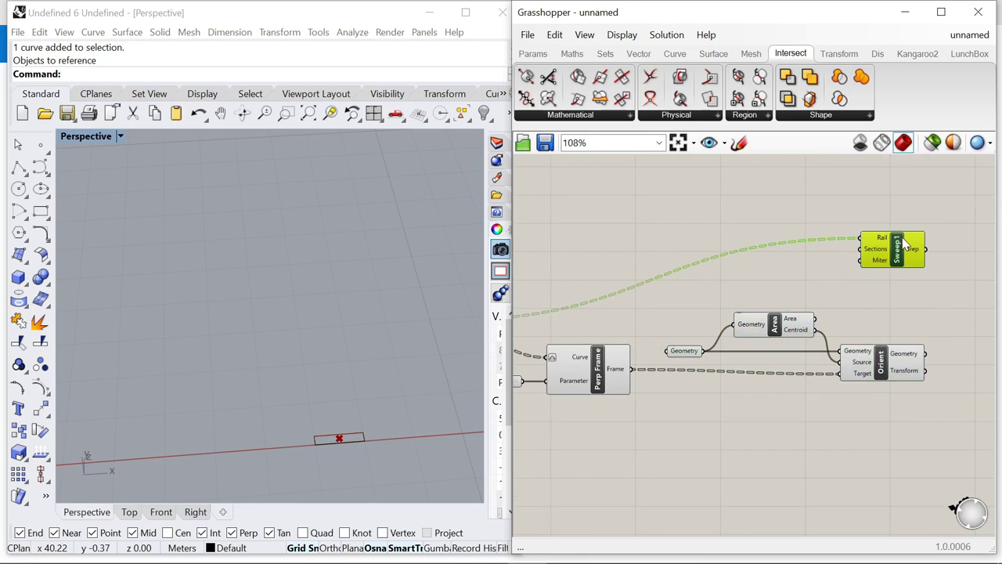
Step: Inspect the oriented rectangles at the curve ends and turn off the preview of Perp Frame and Area
{"action": "scroll", "coordinate": [121, 359], "scroll_direction": "up", "scroll_amount": 3}
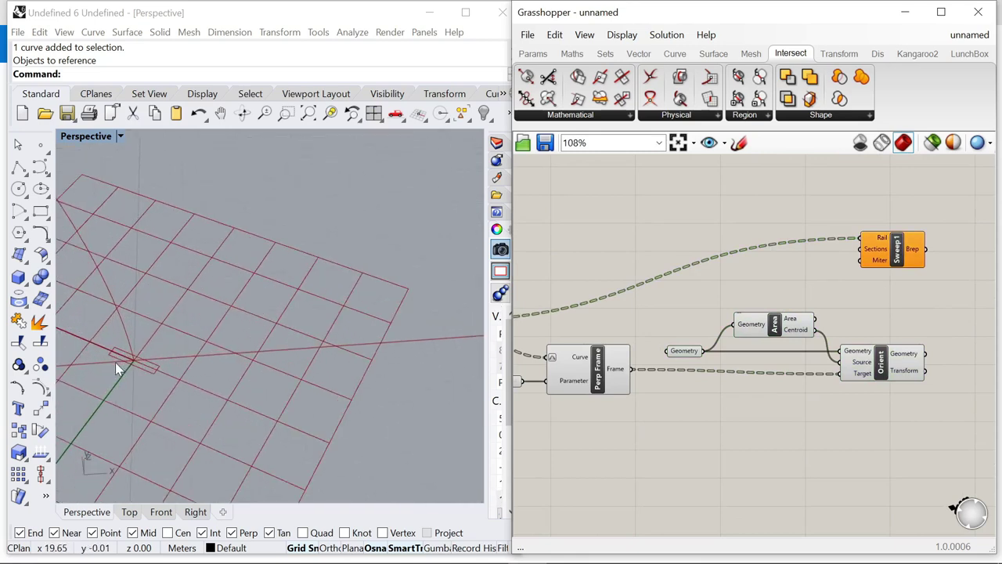
{"action": "scroll", "coordinate": [241, 349], "scroll_direction": "down", "scroll_amount": 5}
{"action": "scroll", "coordinate": [240, 385], "scroll_direction": "up", "scroll_amount": 3}
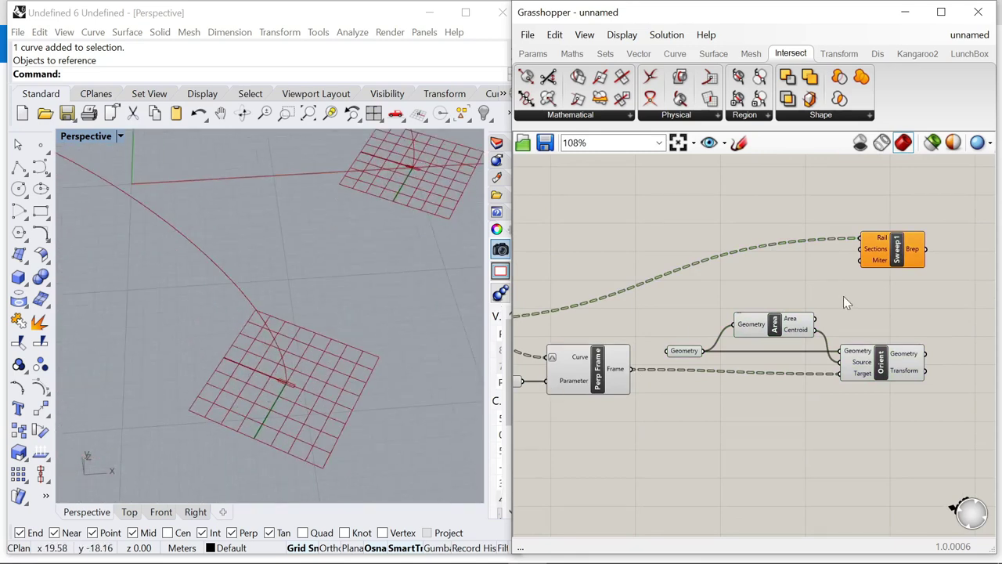
{"action": "scroll", "coordinate": [843, 297], "scroll_direction": "down", "scroll_amount": 3}
{"action": "scroll", "coordinate": [846, 360], "scroll_direction": "up", "scroll_amount": 3}
{"action": "scroll", "coordinate": [849, 356], "scroll_direction": "down", "scroll_amount": 2}
{"action": "left_click_drag", "start_coordinate": [824, 395], "coordinate": [601, 298]}
{"action": "right_click", "coordinate": [604, 216]}
{"action": "left_click", "coordinate": [703, 242]}
{"action": "scroll", "coordinate": [458, 313], "scroll_direction": "down", "scroll_amount": 4}
{"action": "scroll", "coordinate": [625, 337], "scroll_direction": "down", "scroll_amount": 2}
{"action": "scroll", "coordinate": [626, 336], "scroll_direction": "up", "scroll_amount": 5}
{"action": "left_click", "coordinate": [649, 304]}
{"action": "right_click", "coordinate": [688, 234]}
{"action": "left_click", "coordinate": [723, 240]}
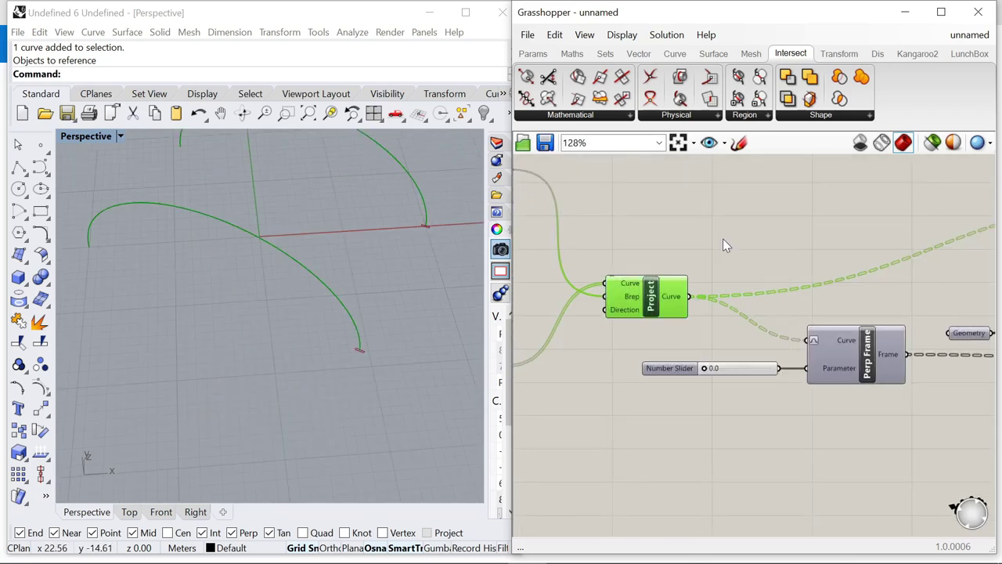
Step: Set the Segments slider of the Kaleidoscope component that follows Line to 27
{"action": "scroll", "coordinate": [783, 312], "scroll_direction": "down", "scroll_amount": 5}
{"action": "right_click_drag", "start_coordinate": [617, 347], "coordinate": [733, 345]}
{"action": "scroll", "coordinate": [734, 345], "scroll_direction": "up", "scroll_amount": 7}
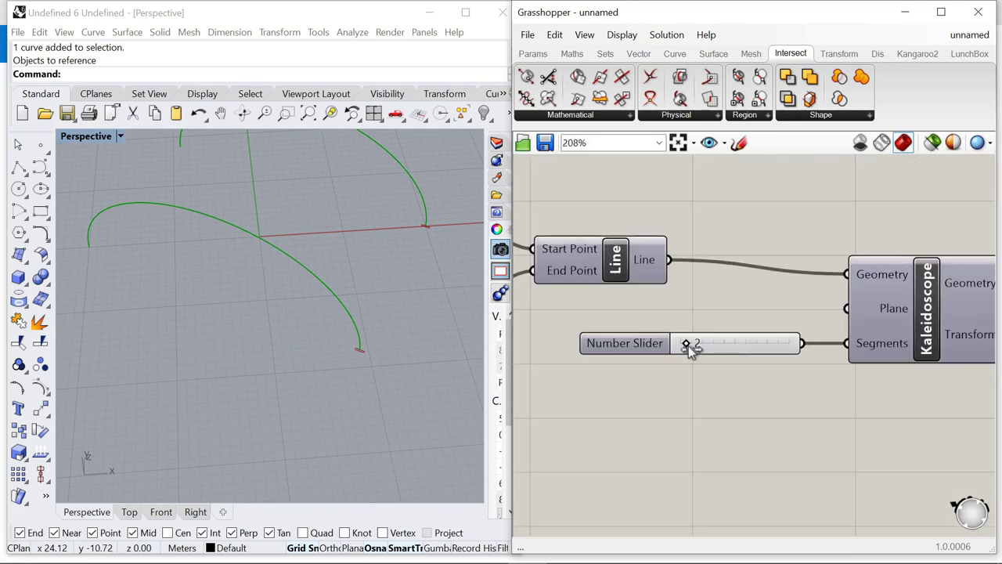
{"action": "left_click_drag", "start_coordinate": [709, 354], "coordinate": [756, 373]}
{"action": "scroll", "coordinate": [335, 352], "scroll_direction": "up", "scroll_amount": 9}
{"action": "scroll", "coordinate": [339, 385], "scroll_direction": "down", "scroll_amount": 15}
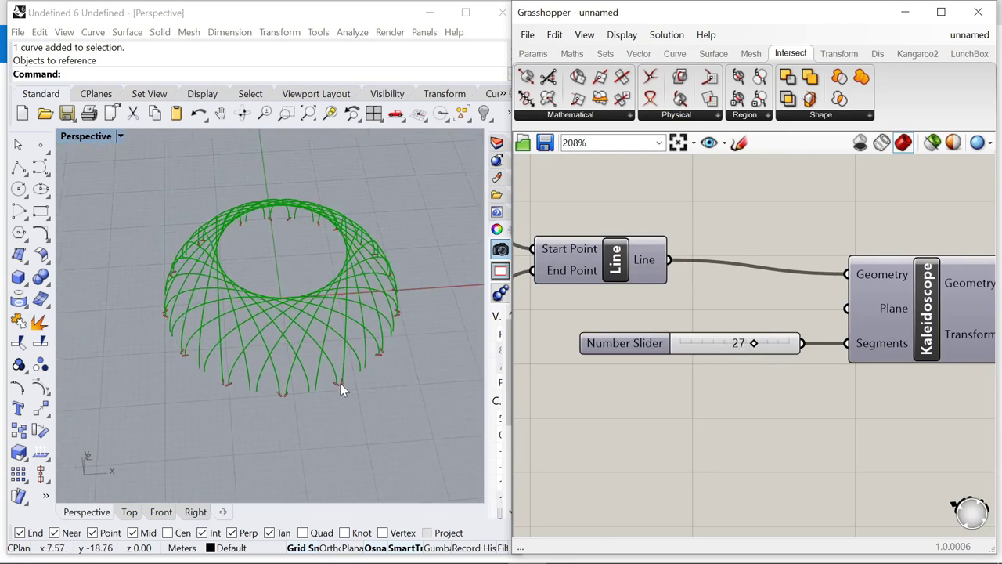
Step: Move Sweep1 clear of Orient and connect Orient's Geometry output to Sweep1's Sections input
{"action": "scroll", "coordinate": [848, 286], "scroll_direction": "down", "scroll_amount": 9}
{"action": "scroll", "coordinate": [732, 286], "scroll_direction": "up", "scroll_amount": 6}
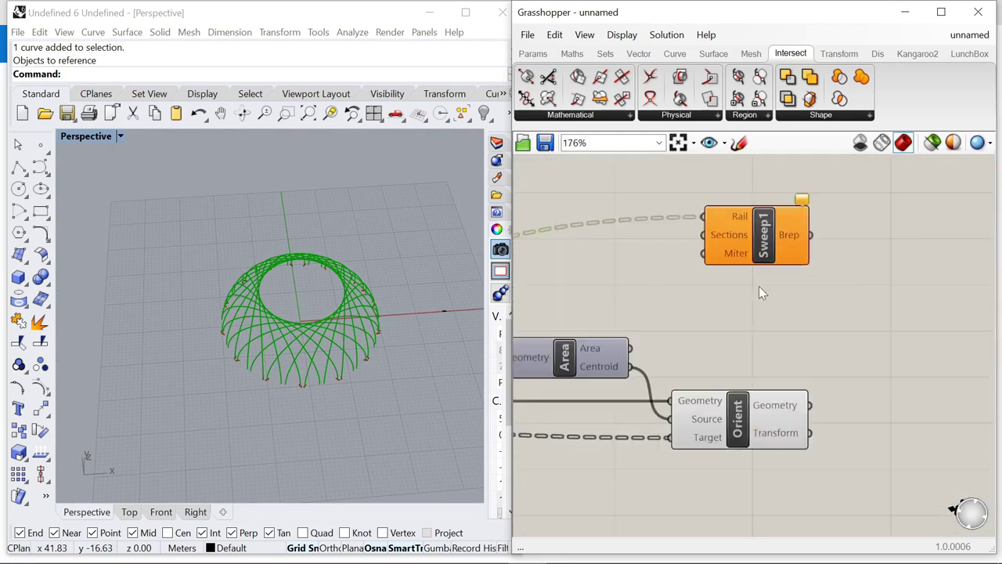
{"action": "scroll", "coordinate": [344, 387], "scroll_direction": "up", "scroll_amount": 5}
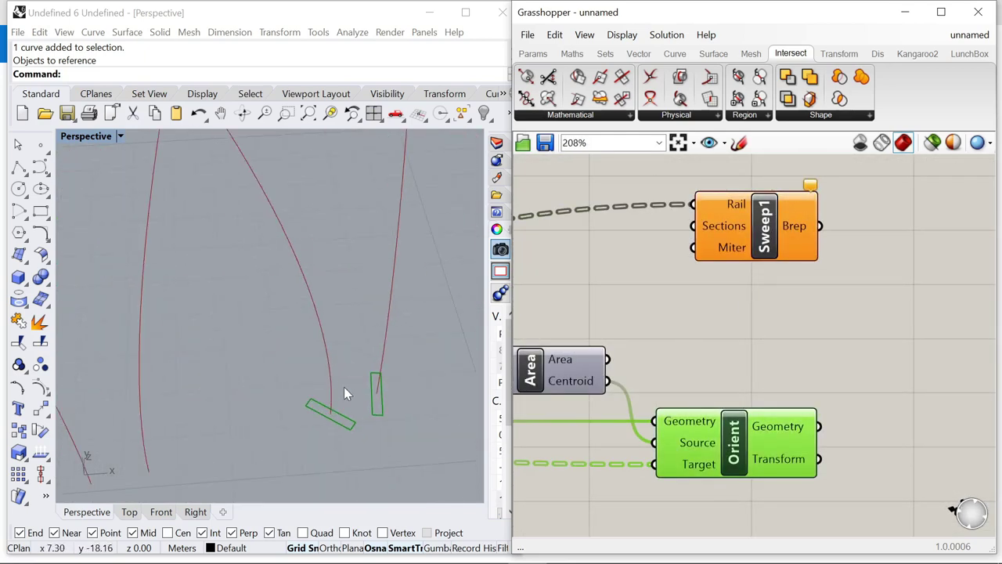
{"action": "scroll", "coordinate": [344, 387], "scroll_direction": "down", "scroll_amount": 6}
{"action": "left_click_drag", "start_coordinate": [787, 225], "coordinate": [941, 291]}
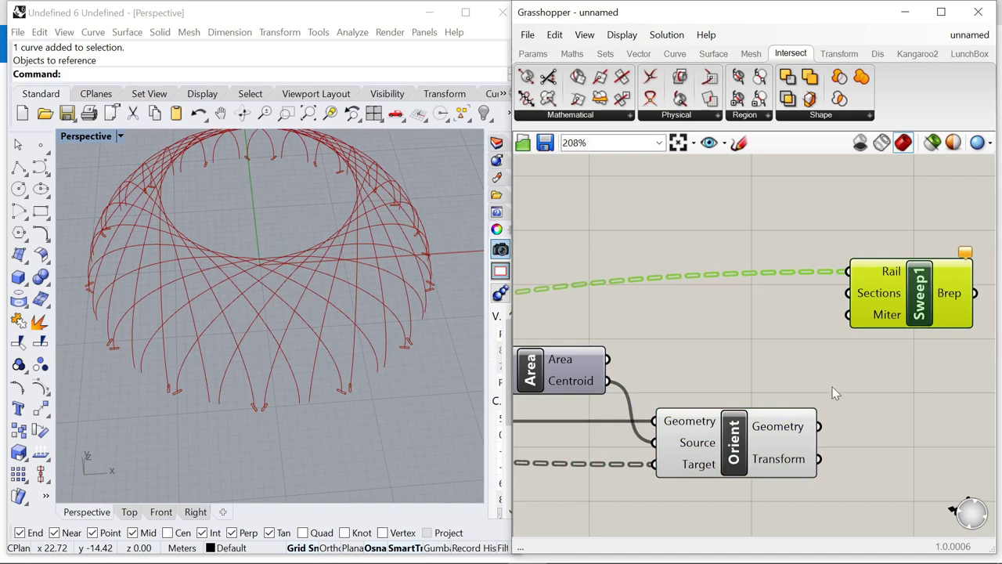
{"action": "scroll", "coordinate": [832, 387], "scroll_direction": "down", "scroll_amount": 4}
{"action": "scroll", "coordinate": [833, 344], "scroll_direction": "up", "scroll_amount": 4}
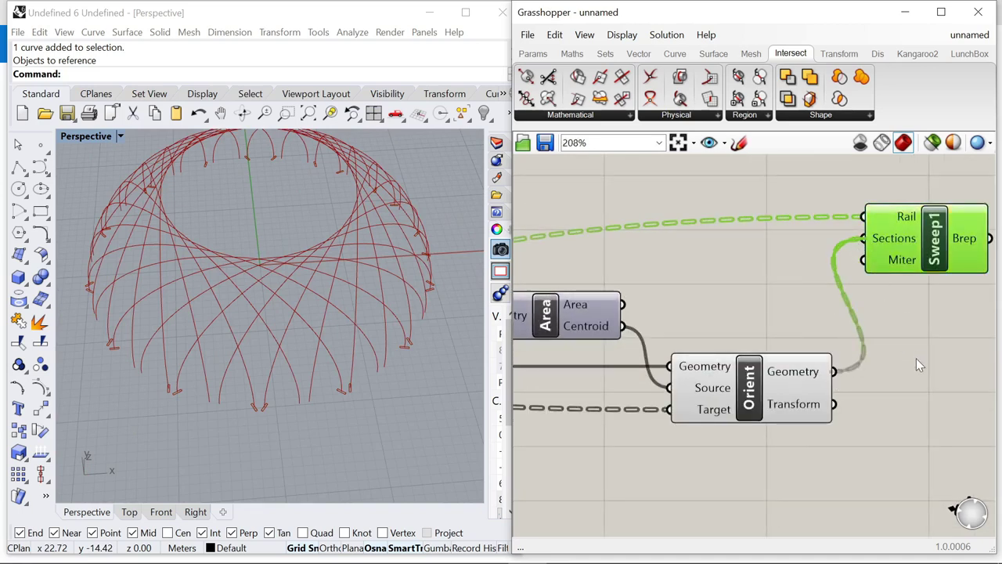
{"action": "left_click", "coordinate": [859, 331]}
Step: Examine the swept dome as a whole and the feet of its ribs close up
{"action": "scroll", "coordinate": [844, 293], "scroll_direction": "down", "scroll_amount": 4}
{"action": "scroll", "coordinate": [783, 341], "scroll_direction": "up", "scroll_amount": 3}
{"action": "scroll", "coordinate": [783, 340], "scroll_direction": "down", "scroll_amount": 3}
{"action": "scroll", "coordinate": [766, 287], "scroll_direction": "up", "scroll_amount": 2}
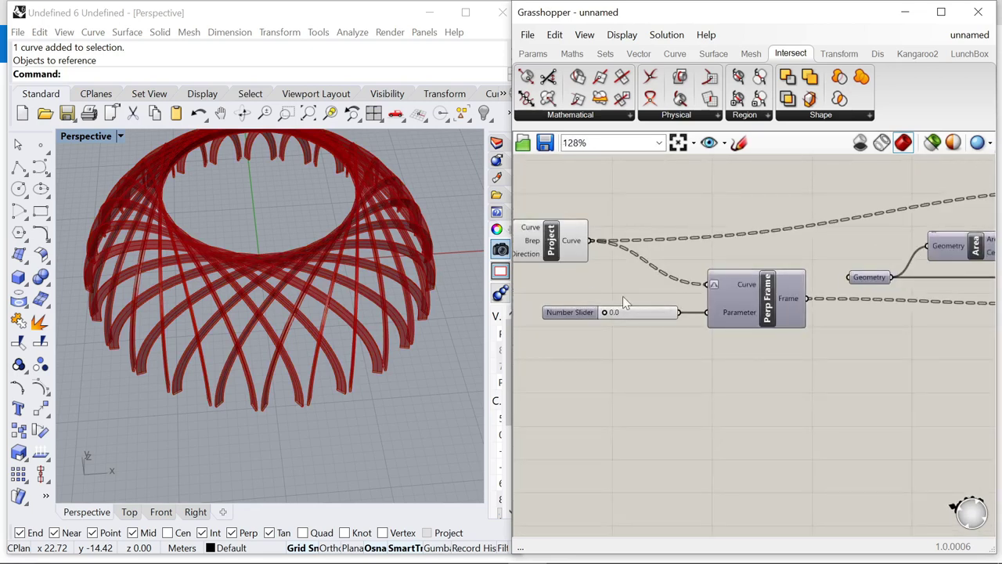
{"action": "scroll", "coordinate": [358, 347], "scroll_direction": "up", "scroll_amount": 10}
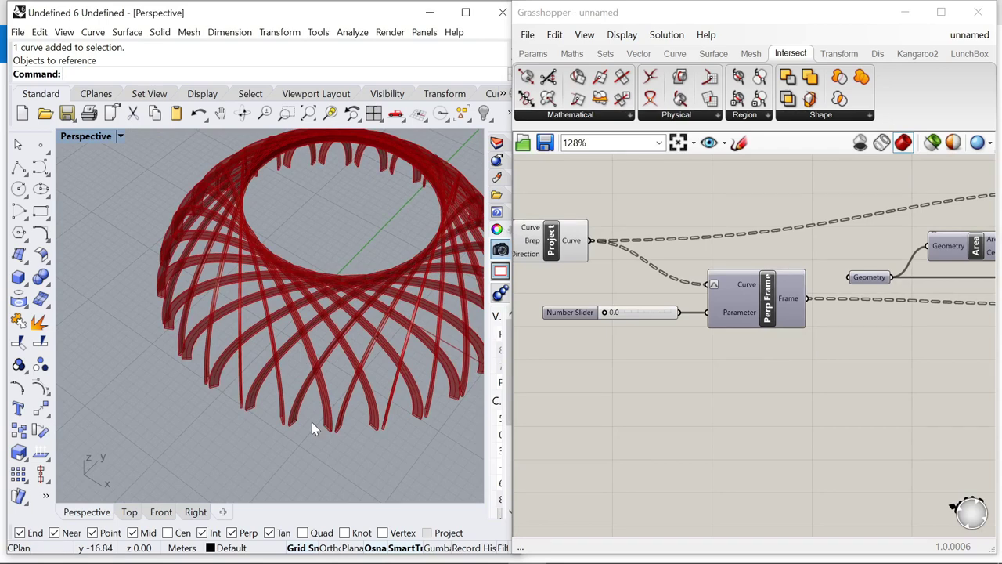
{"action": "scroll", "coordinate": [368, 355], "scroll_direction": "down", "scroll_amount": 6}
{"action": "scroll", "coordinate": [854, 275], "scroll_direction": "down", "scroll_amount": 4}
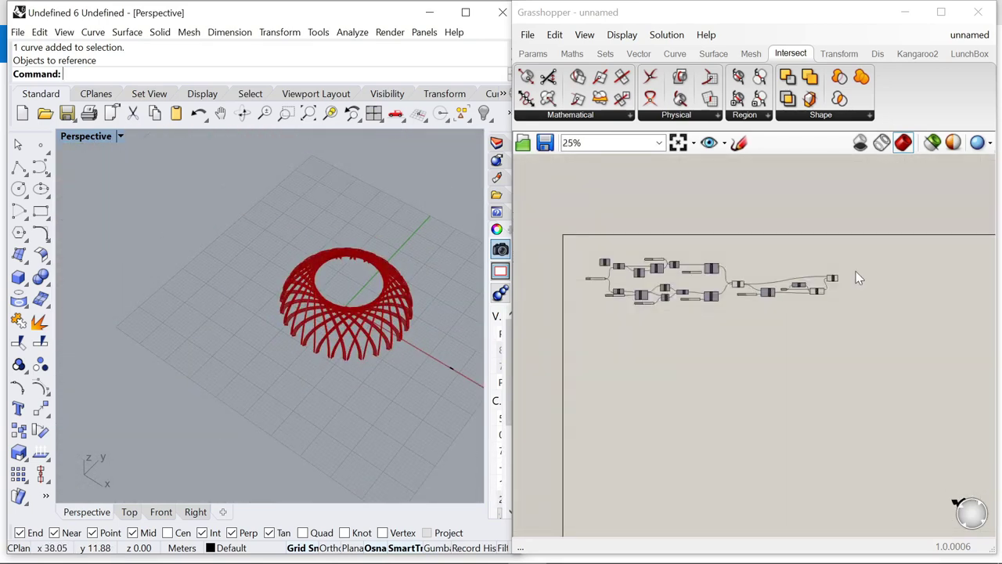
{"action": "scroll", "coordinate": [843, 284], "scroll_direction": "up", "scroll_amount": 8}
{"action": "scroll", "coordinate": [383, 348], "scroll_direction": "up", "scroll_amount": 5}
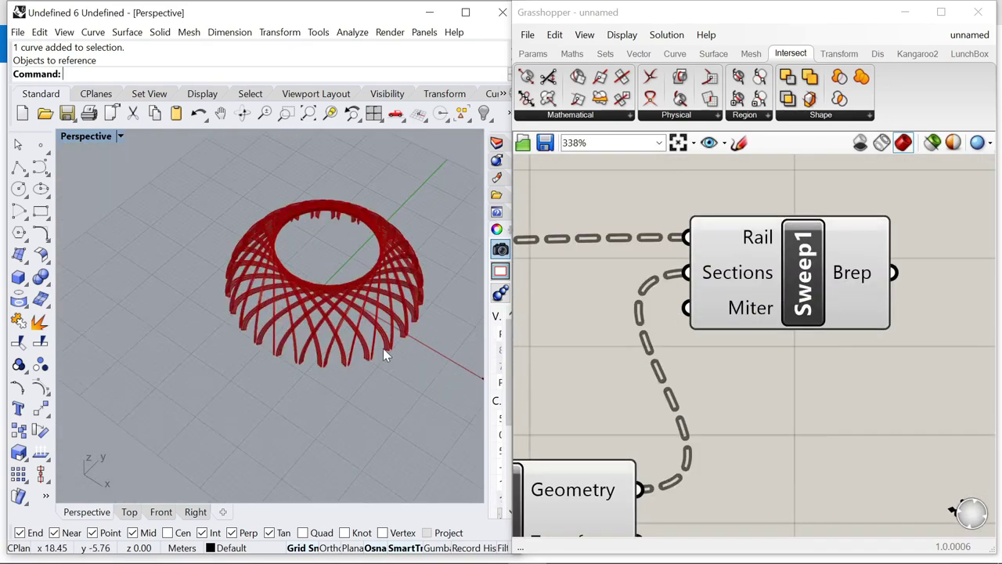
{"action": "scroll", "coordinate": [378, 368], "scroll_direction": "up", "scroll_amount": 5}
{"action": "scroll", "coordinate": [302, 331], "scroll_direction": "up", "scroll_amount": 3}
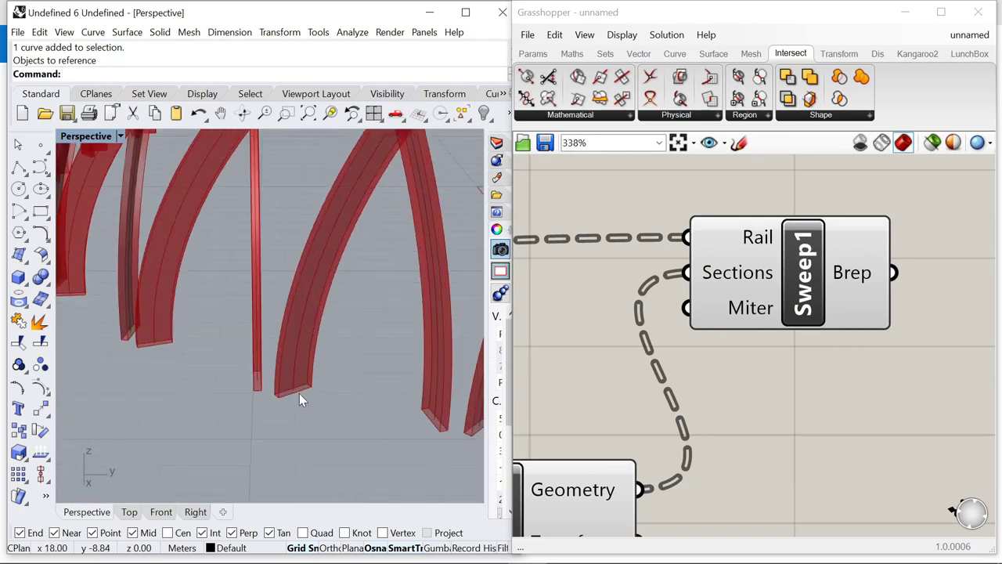
Step: Try a value of 16 on the number slider below the component with the Parameters output
{"action": "scroll", "coordinate": [886, 304], "scroll_direction": "down", "scroll_amount": 5}
{"action": "scroll", "coordinate": [655, 338], "scroll_direction": "down", "scroll_amount": 2}
{"action": "scroll", "coordinate": [557, 340], "scroll_direction": "up", "scroll_amount": 9}
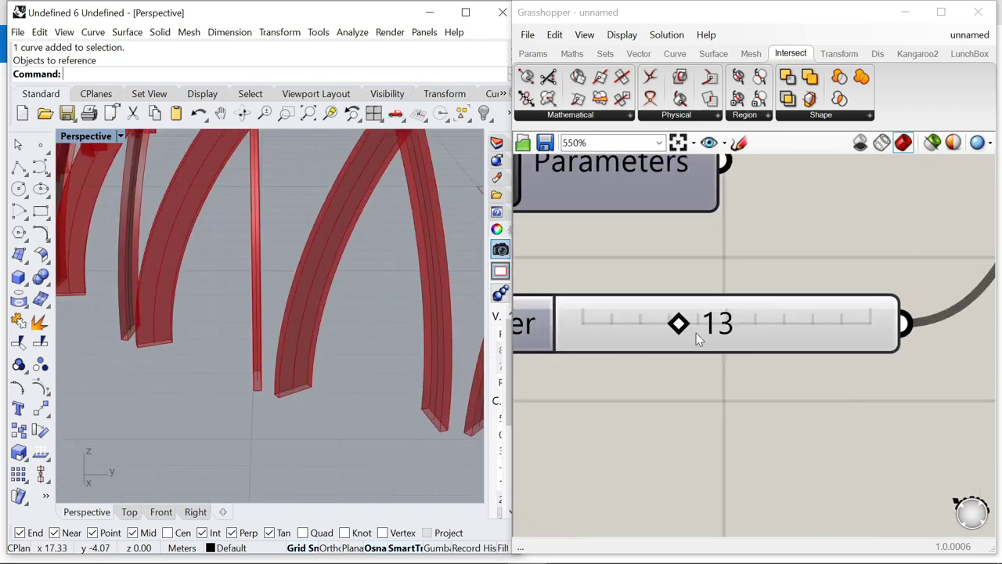
{"action": "left_click_drag", "start_coordinate": [687, 329], "coordinate": [702, 329]}
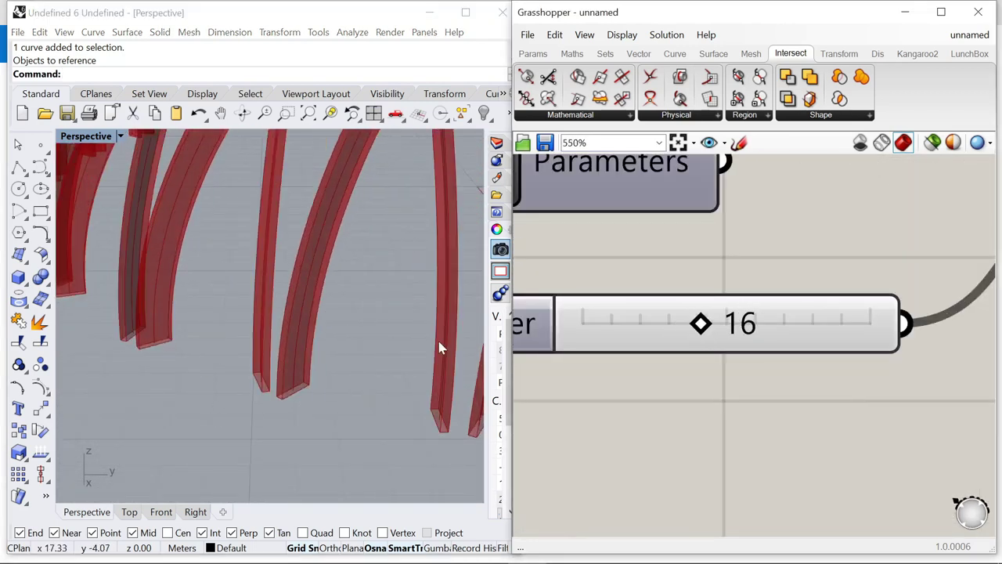
{"action": "scroll", "coordinate": [327, 341], "scroll_direction": "down", "scroll_amount": 6}
{"action": "scroll", "coordinate": [421, 357], "scroll_direction": "up", "scroll_amount": 5}
Step: Set the slider below the component with the Parameters output to 12 so neighbouring ribs meet at their feet
{"action": "left_click_drag", "start_coordinate": [700, 324], "coordinate": [671, 332]}
{"action": "scroll", "coordinate": [258, 382], "scroll_direction": "up", "scroll_amount": 6}
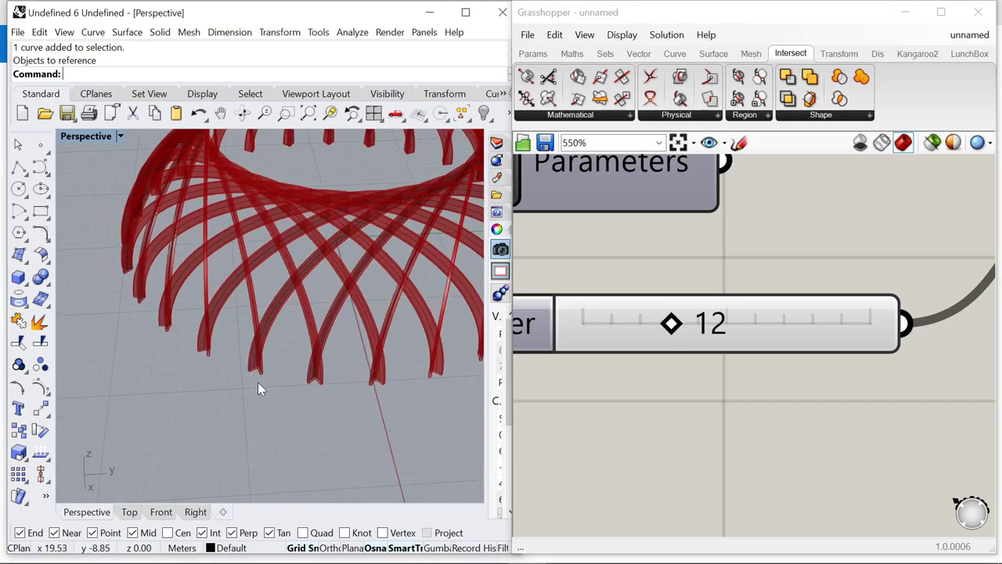
{"action": "scroll", "coordinate": [220, 394], "scroll_direction": "down", "scroll_amount": 6}
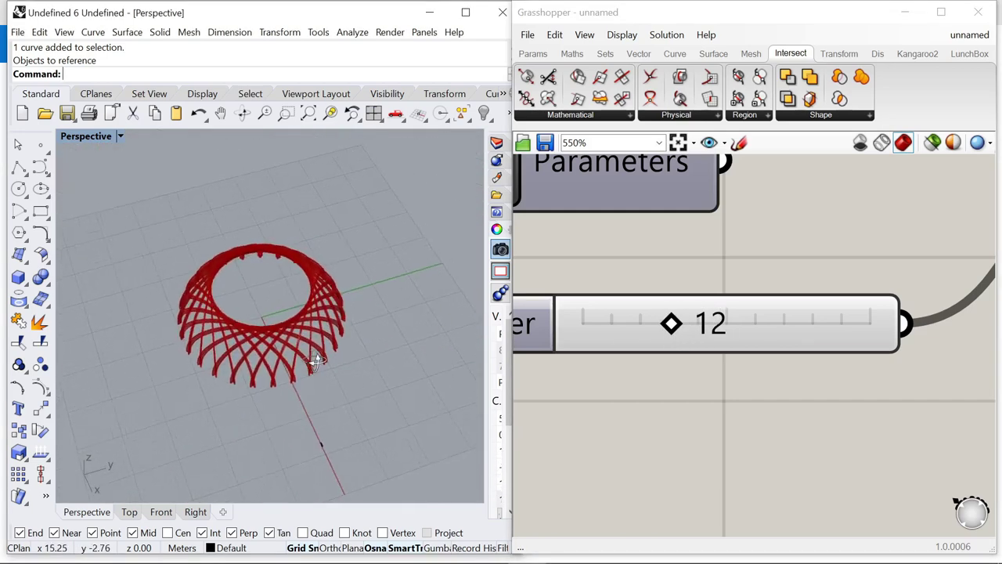
Step: Add a Colour Swatch component below Sweep1 on the canvas
{"action": "scroll", "coordinate": [699, 319], "scroll_direction": "down", "scroll_amount": 10}
{"action": "scroll", "coordinate": [700, 318], "scroll_direction": "up", "scroll_amount": 10}
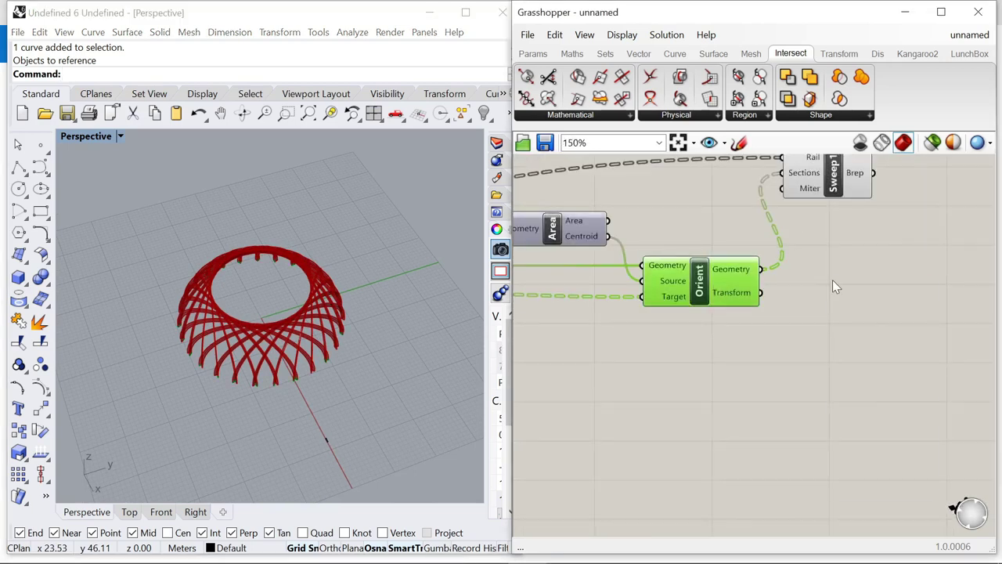
{"action": "scroll", "coordinate": [719, 308], "scroll_direction": "down", "scroll_amount": 3}
{"action": "scroll", "coordinate": [719, 308], "scroll_direction": "up", "scroll_amount": 3}
{"action": "double_click", "coordinate": [817, 313]}
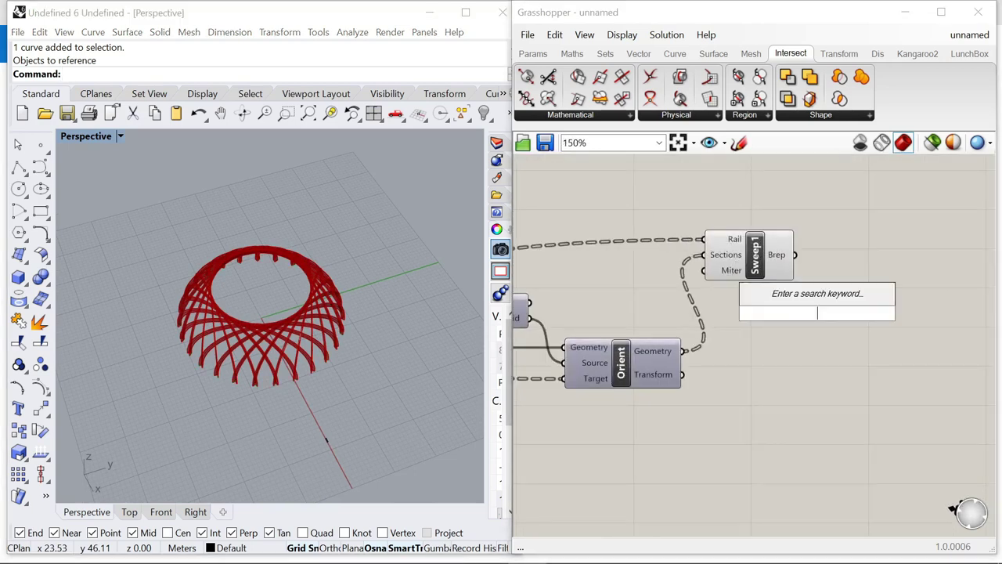
{"action": "type", "text": "swat"}
{"action": "key", "text": "Return"}
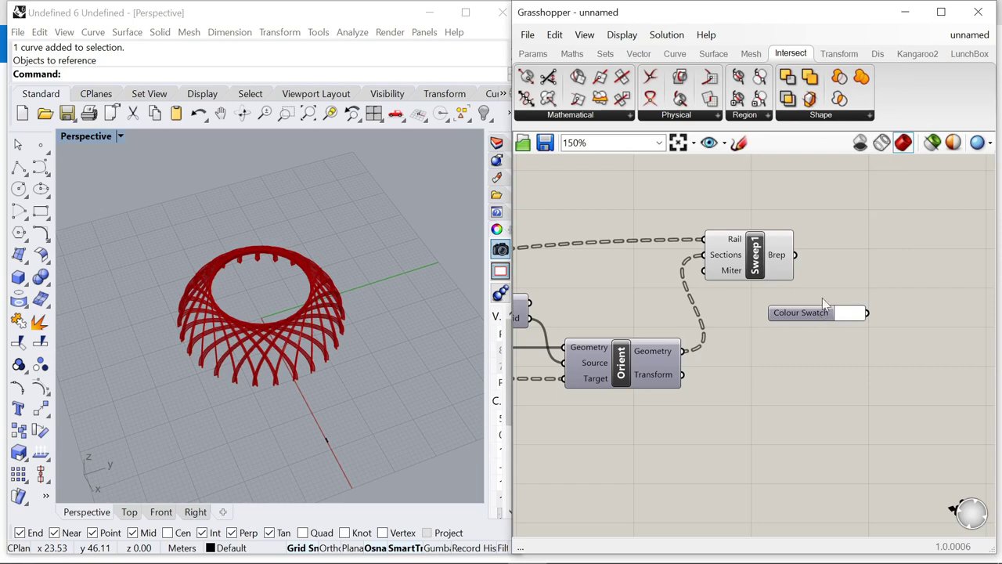
Step: Add a Custom Preview component, connect Sweep1's Brep output to its Geometry input, and move it clear of the Colour Swatch
{"action": "double_click", "coordinate": [884, 274]}
{"action": "type", "text": "pr"}
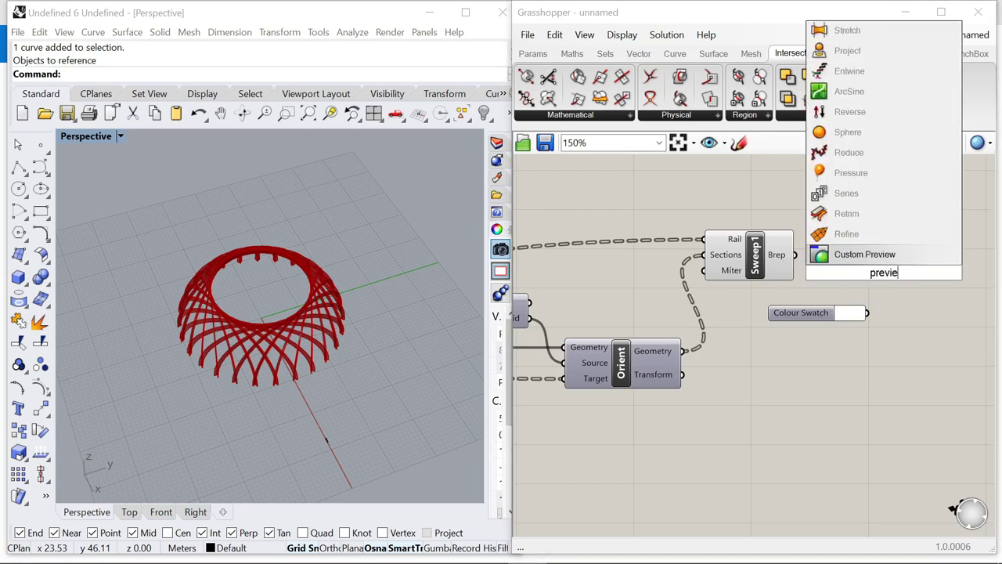
{"action": "type", "text": "evie"}
{"action": "key", "text": "Return"}
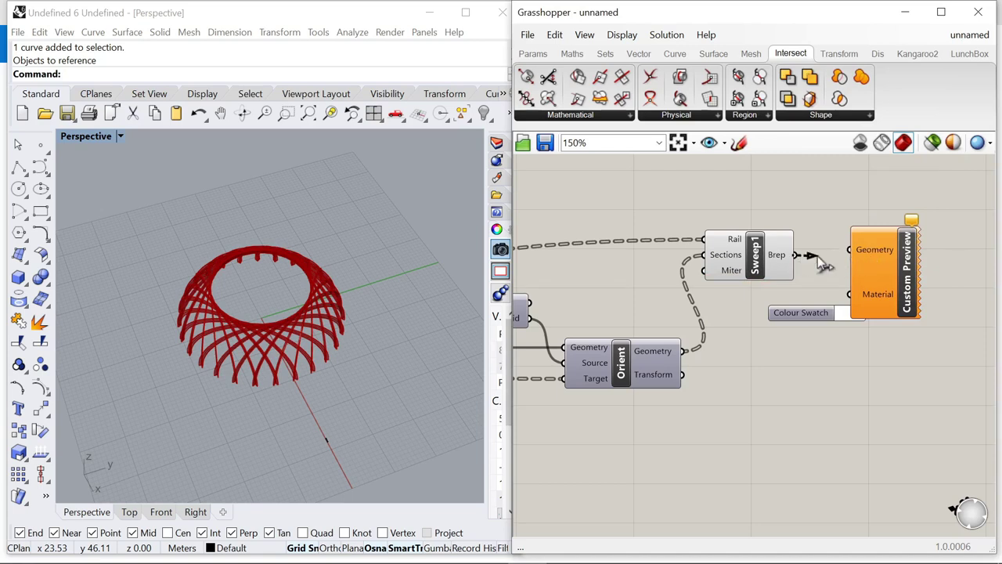
{"action": "left_click_drag", "start_coordinate": [817, 255], "coordinate": [851, 249]}
{"action": "left_click_drag", "start_coordinate": [885, 272], "coordinate": [950, 285]}
Step: Turn off Sweep1's own preview and connect the Colour Swatch to Custom Preview's Material input
{"action": "left_click", "coordinate": [756, 249]}
{"action": "right_click", "coordinate": [787, 162]}
{"action": "left_click", "coordinate": [832, 186]}
Step: Set the Colour Swatch to a pale wood-like yellow with a hue of 52°
{"action": "scroll", "coordinate": [909, 318], "scroll_direction": "up", "scroll_amount": 5}
{"action": "left_click", "coordinate": [757, 315]}
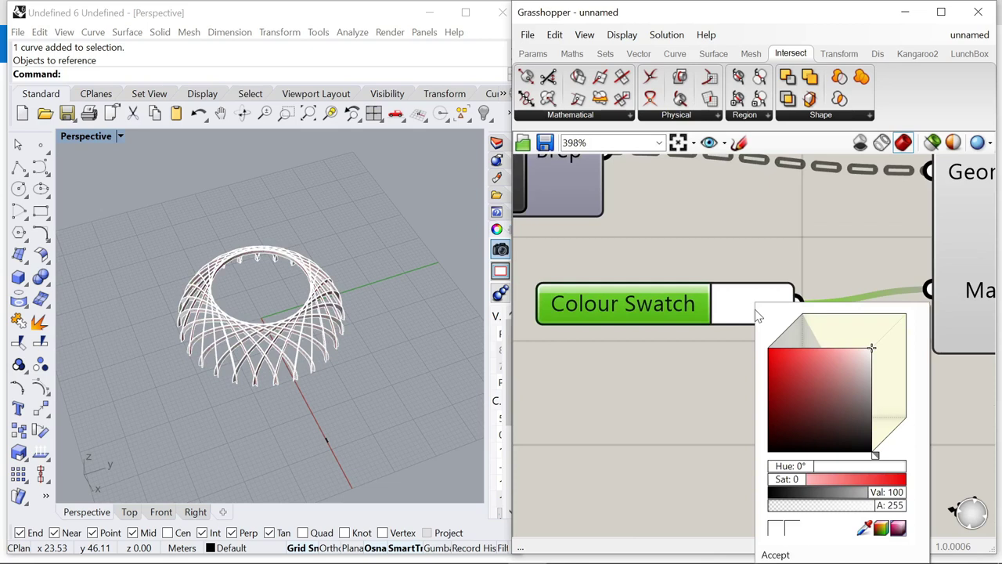
{"action": "left_click_drag", "start_coordinate": [883, 462], "coordinate": [890, 460]}
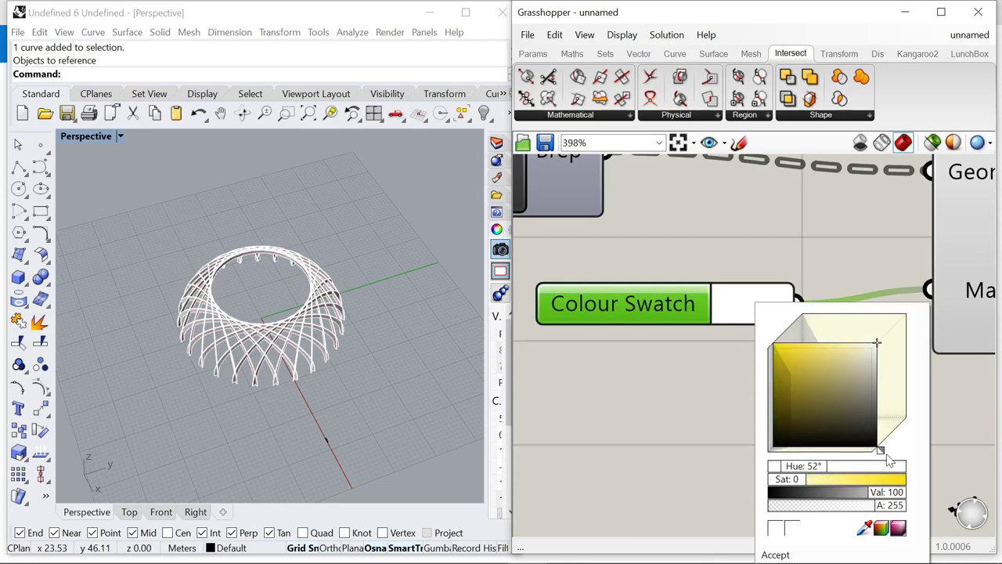
{"action": "left_click_drag", "start_coordinate": [877, 343], "coordinate": [856, 346]}
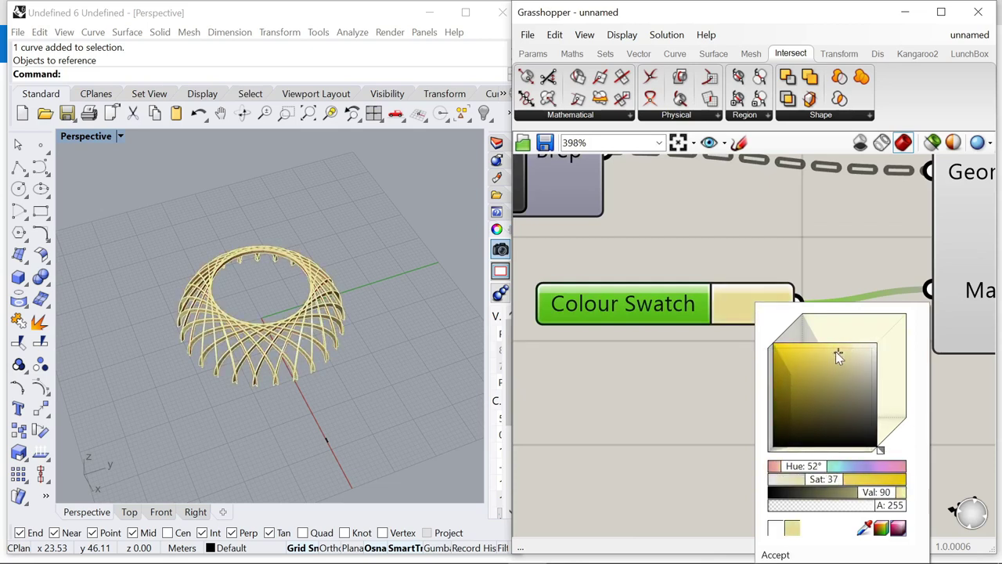
{"action": "left_click", "coordinate": [704, 388]}
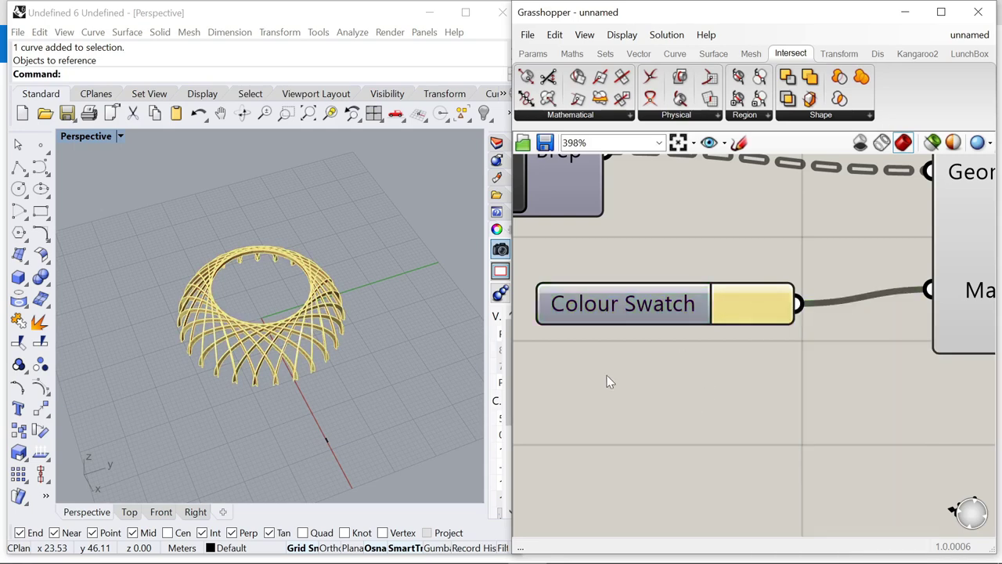
Step: Try other values on the slider that feeds List Item's Index input below Divide Curve
{"action": "scroll", "coordinate": [302, 329], "scroll_direction": "up", "scroll_amount": 10}
{"action": "scroll", "coordinate": [301, 329], "scroll_direction": "down", "scroll_amount": 10}
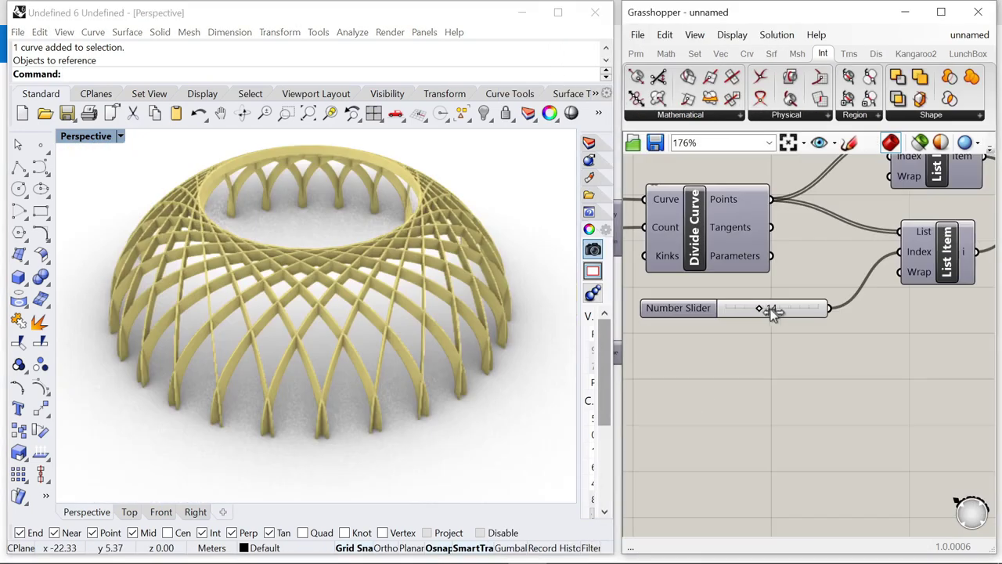
{"action": "mouse_move", "coordinate": [772, 308]}
{"action": "left_mouse_down"}
{"action": "mouse_move", "coordinate": [810, 313]}
{"action": "mouse_move", "coordinate": [742, 311]}
{"action": "mouse_move", "coordinate": [768, 310]}
{"action": "mouse_move", "coordinate": [756, 311]}
{"action": "left_mouse_up"}
Step: Try a larger segment count for Kaleidoscope, inspect the denser ribs, and return its slider to 28
{"action": "scroll", "coordinate": [871, 280], "scroll_direction": "down", "scroll_amount": 8}
{"action": "scroll", "coordinate": [871, 280], "scroll_direction": "up", "scroll_amount": 13}
{"action": "scroll", "coordinate": [835, 280], "scroll_direction": "down", "scroll_amount": 5}
{"action": "scroll", "coordinate": [686, 315], "scroll_direction": "up", "scroll_amount": 10}
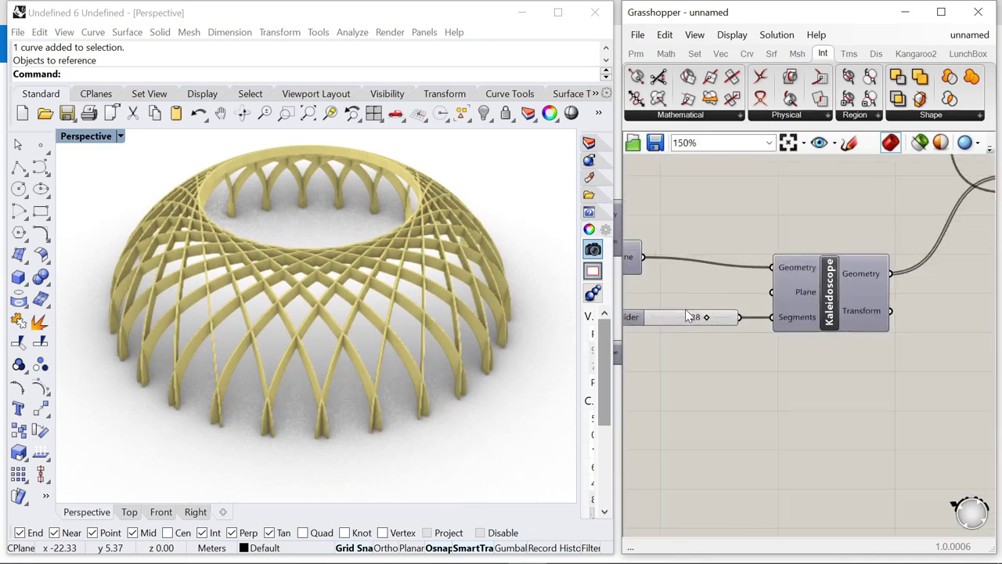
{"action": "scroll", "coordinate": [823, 280], "scroll_direction": "down", "scroll_amount": 7}
{"action": "right_click_drag", "start_coordinate": [440, 295], "coordinate": [443, 321]}
{"action": "scroll", "coordinate": [784, 298], "scroll_direction": "up", "scroll_amount": 2}
{"action": "left_click_drag", "start_coordinate": [795, 297], "coordinate": [842, 298]}
{"action": "right_click_drag", "start_coordinate": [548, 293], "coordinate": [470, 270]}
{"action": "left_click_drag", "start_coordinate": [837, 294], "coordinate": [804, 298]}
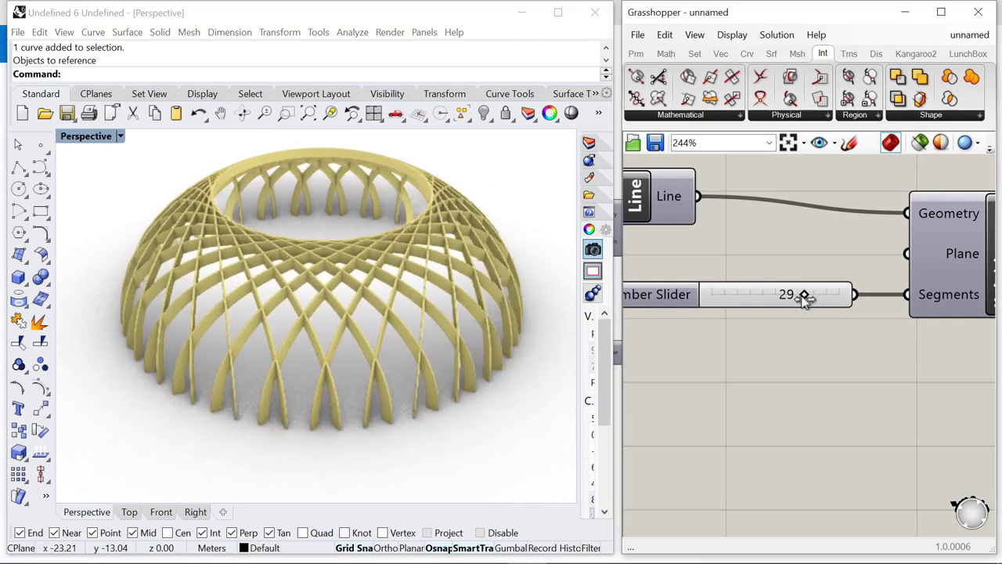
{"action": "scroll", "coordinate": [788, 337], "scroll_direction": "down", "scroll_amount": 6}
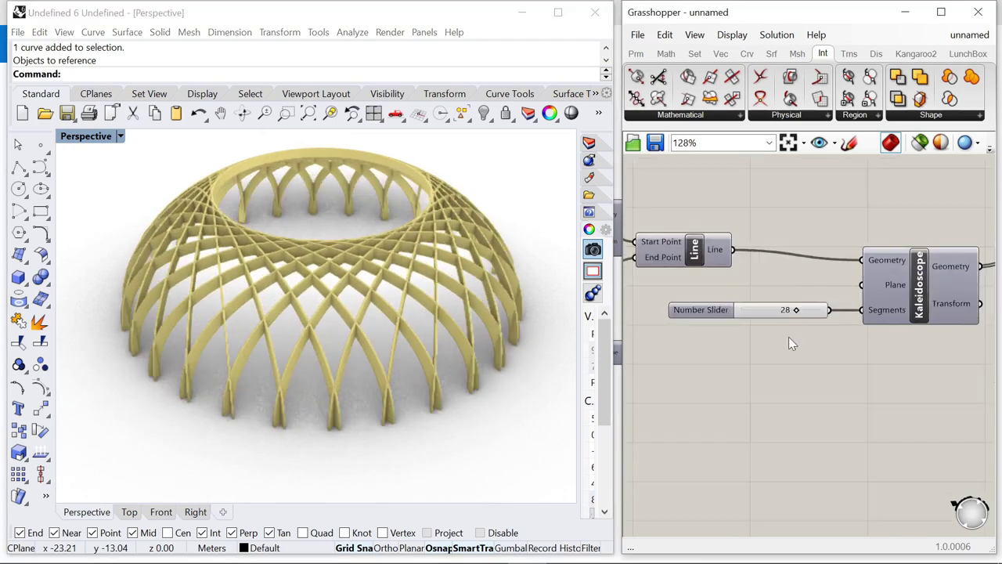
Step: Try a factor of 1.1 on the slider feeding the scaling component's last Scale input and inspect the taller dome
{"action": "scroll", "coordinate": [793, 239], "scroll_direction": "up", "scroll_amount": 6}
{"action": "left_click_drag", "start_coordinate": [799, 264], "coordinate": [822, 262]}
{"action": "right_click_drag", "start_coordinate": [443, 174], "coordinate": [541, 266]}
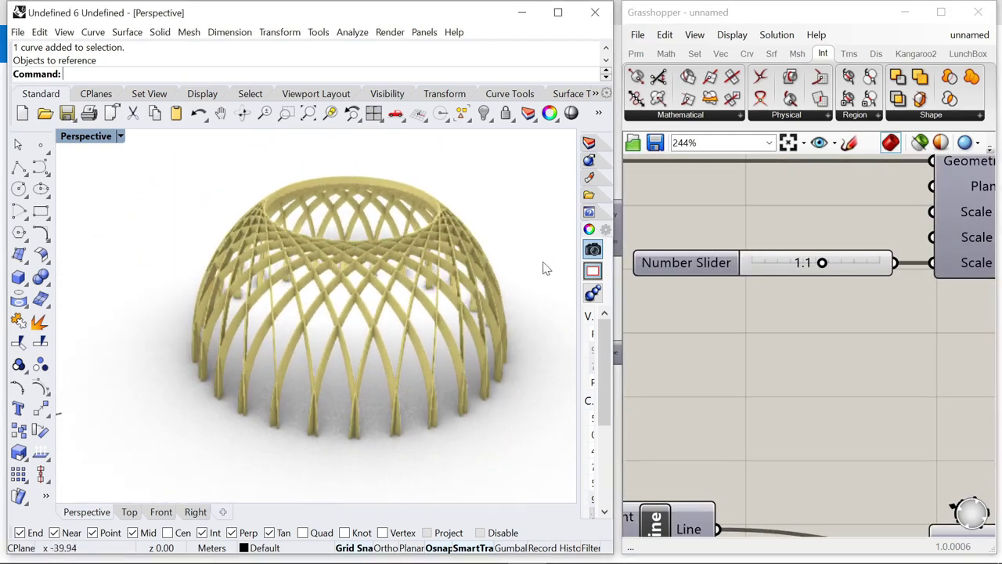
Step: Lower the factor on the last Scale input to flatten the dome and inspect the rendered lattice from several sides
{"action": "scroll", "coordinate": [528, 235], "scroll_direction": "up", "scroll_amount": 2}
{"action": "left_click", "coordinate": [819, 264]}
{"action": "left_click_drag", "start_coordinate": [831, 264], "coordinate": [792, 268]}
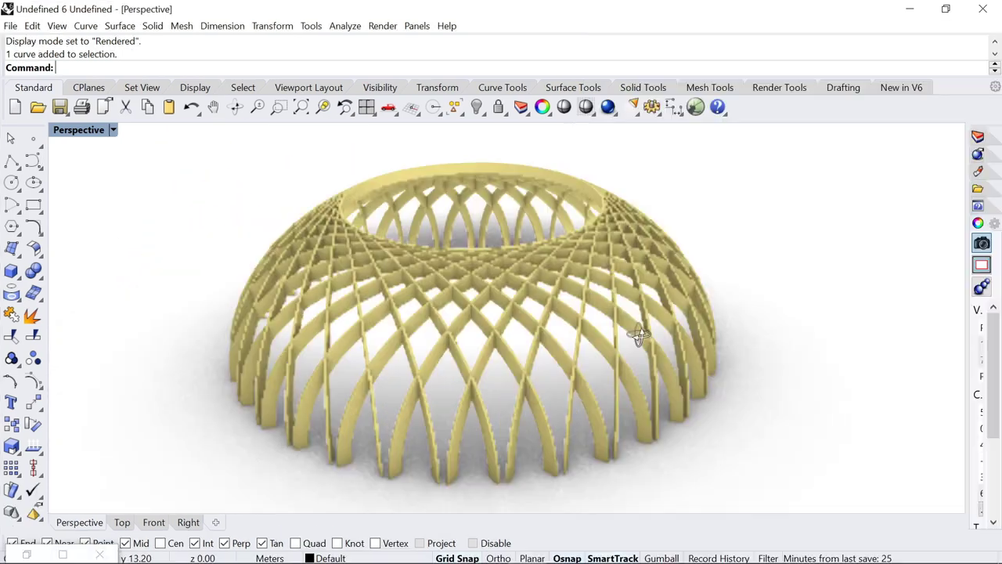
{"action": "right_click_drag", "start_coordinate": [638, 336], "coordinate": [364, 317]}
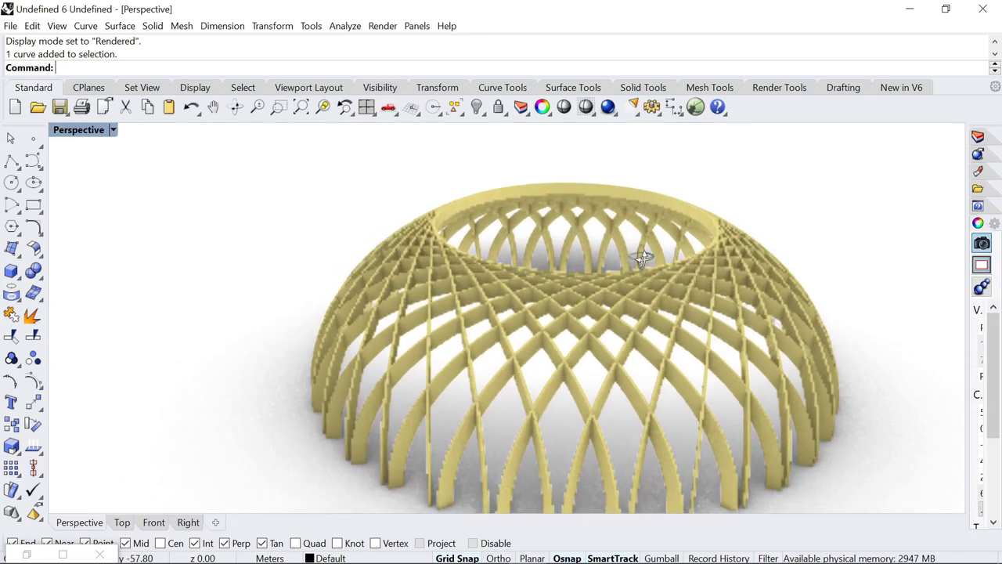